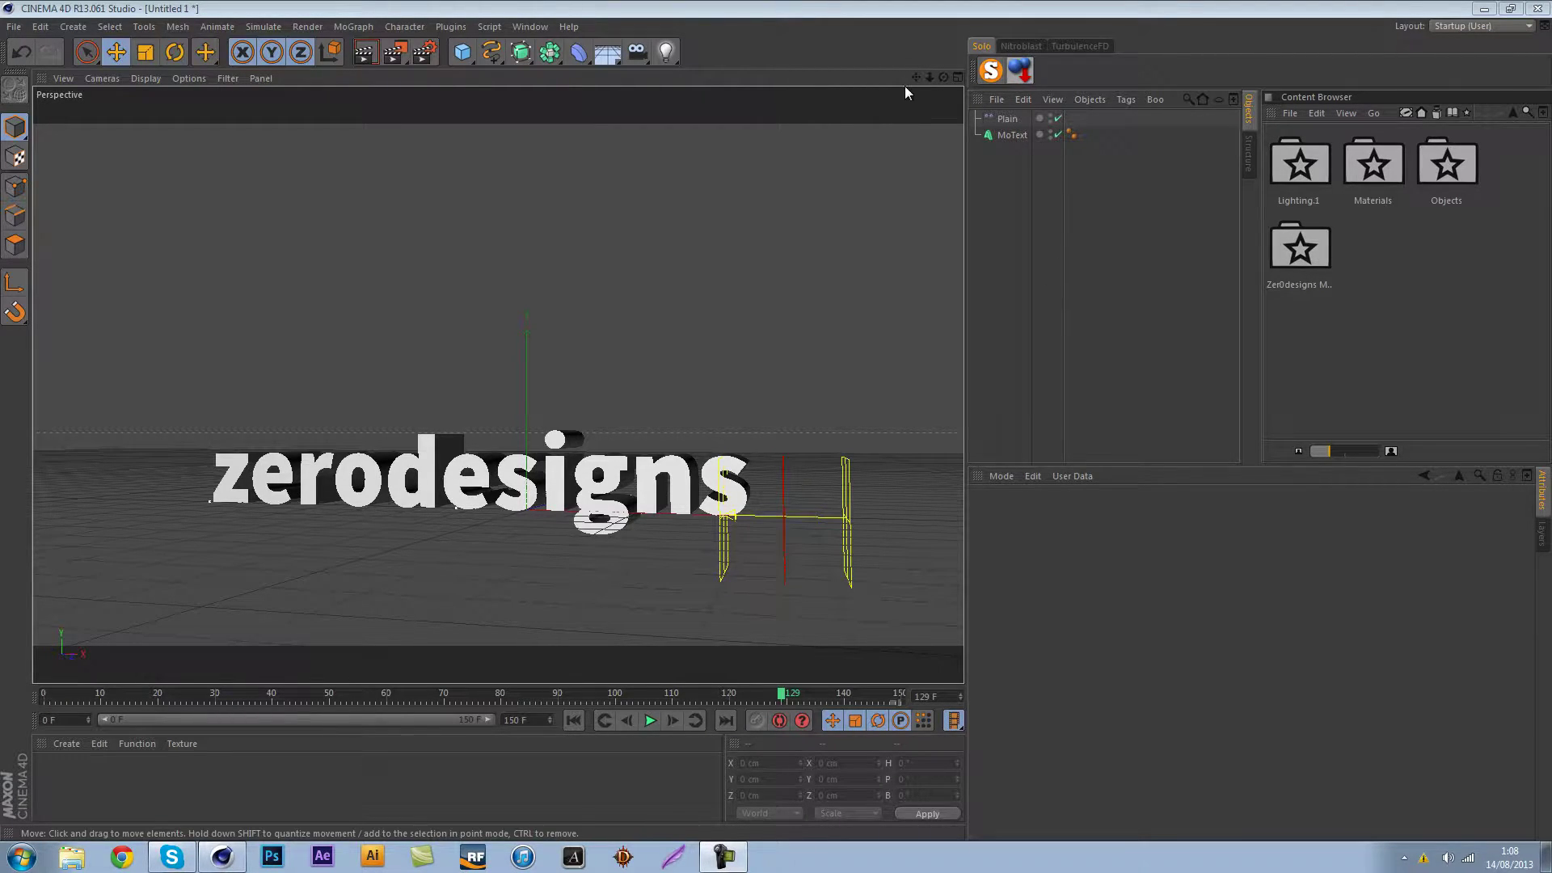
Pan the view to raise the text and inspect the MoText object by selecting it.
{"action": "middle_click_drag", "start_coordinate": [777, 421], "coordinate": [776, 420]}
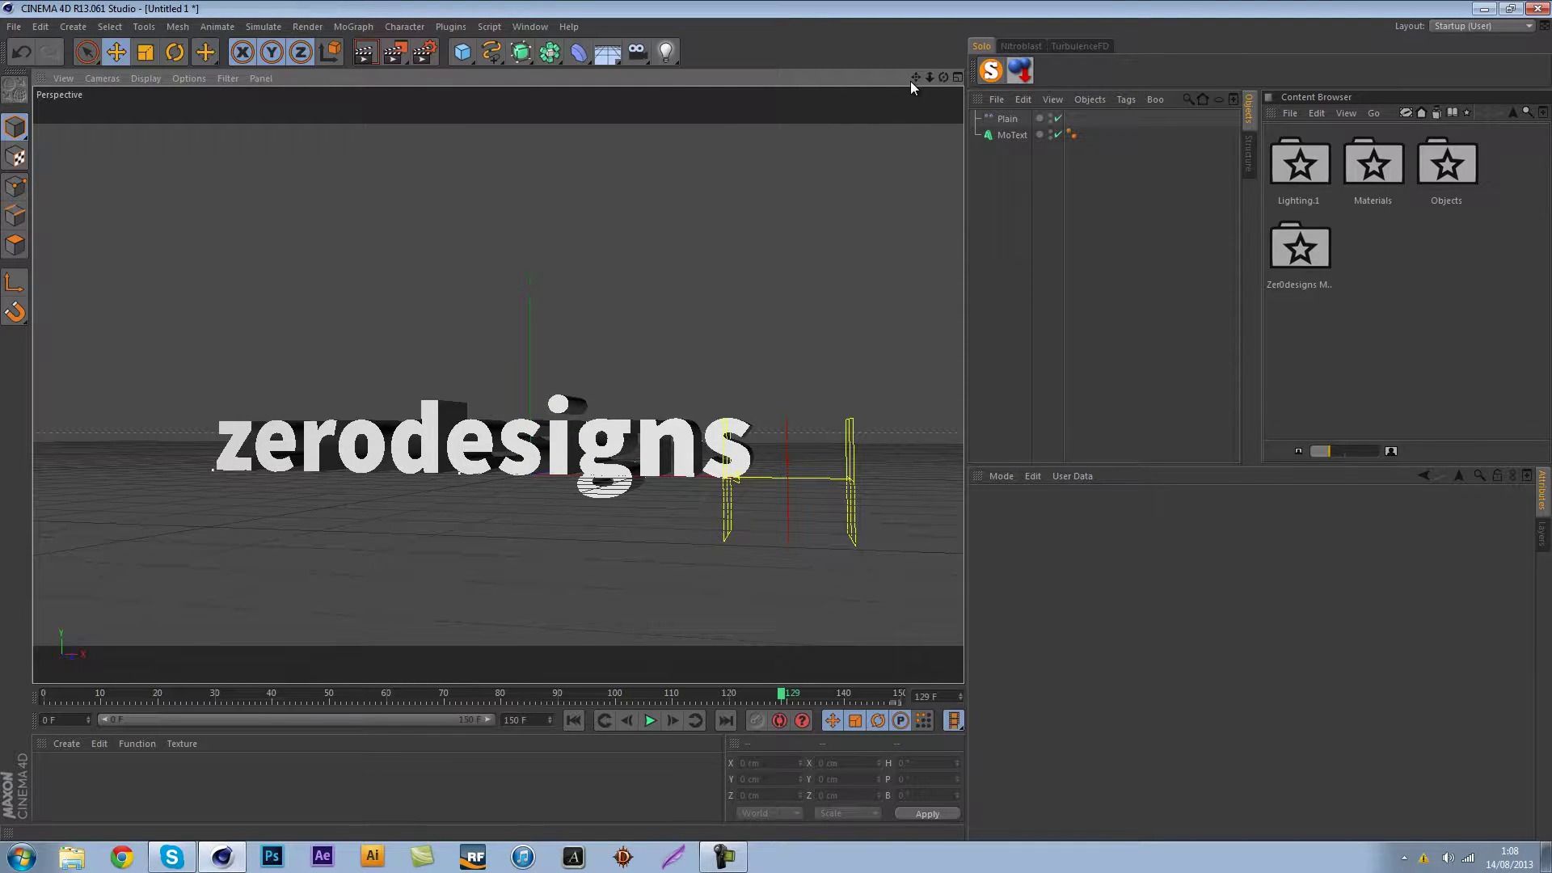
{"action": "left_click", "coordinate": [991, 135]}
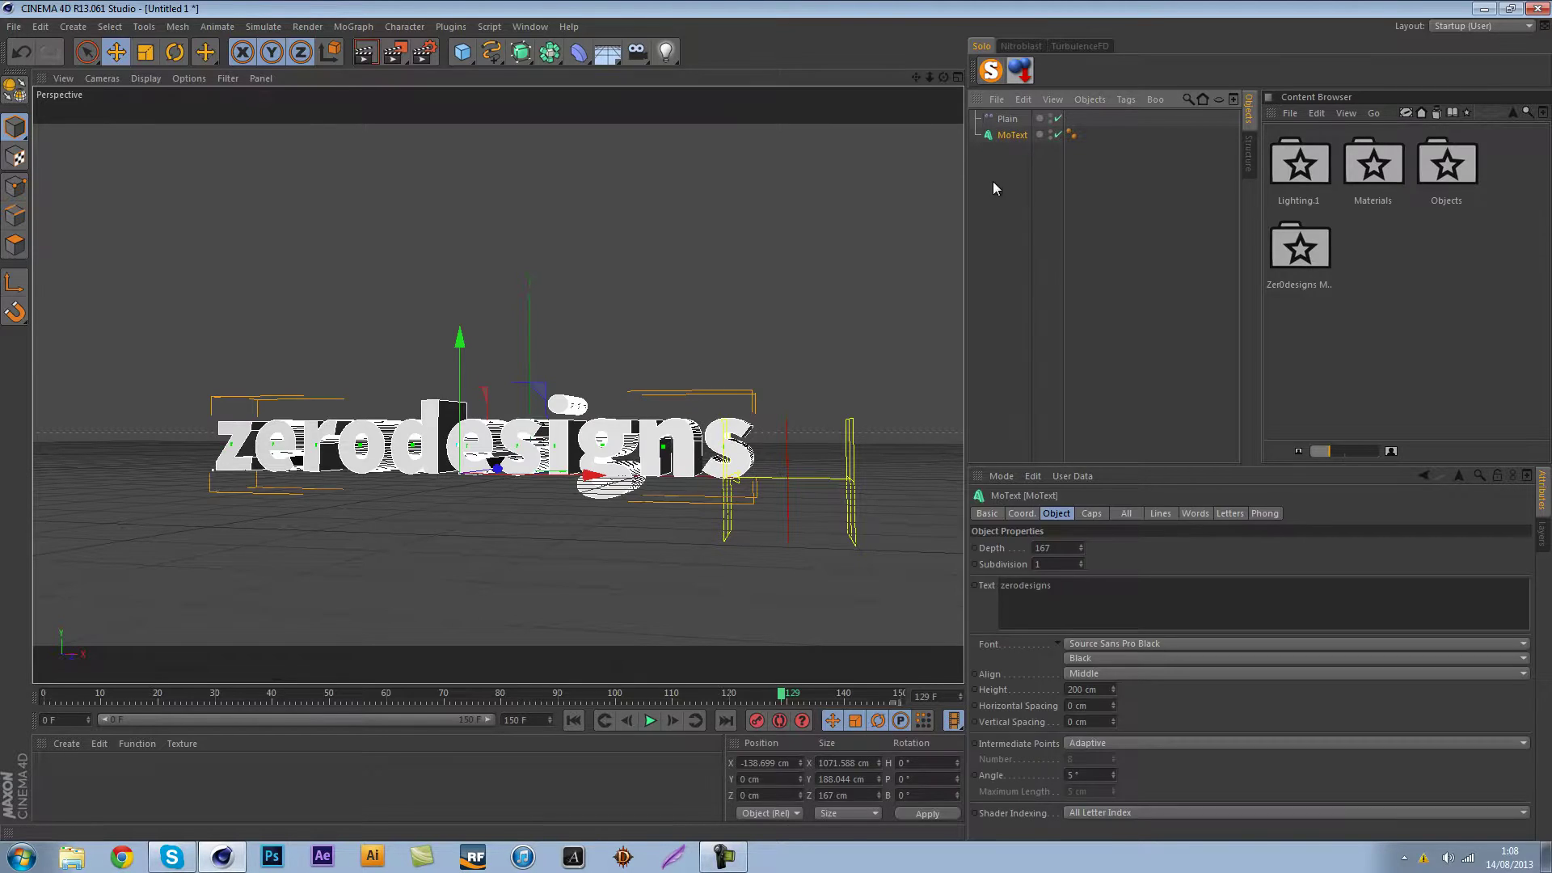
{"action": "left_click", "coordinate": [993, 181]}
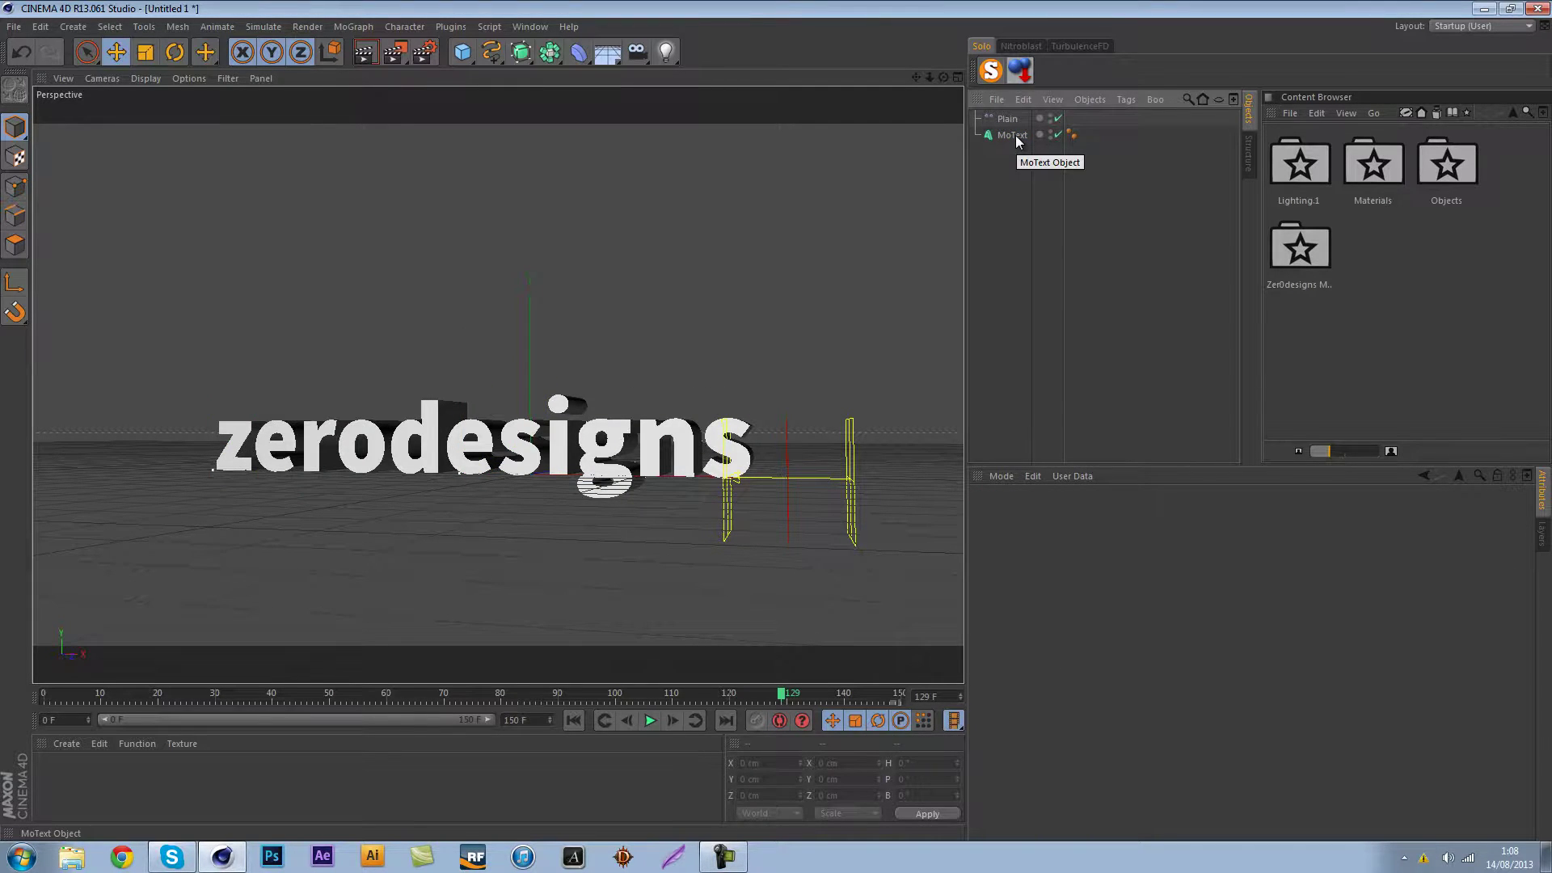
{"action": "left_click", "coordinate": [1012, 135]}
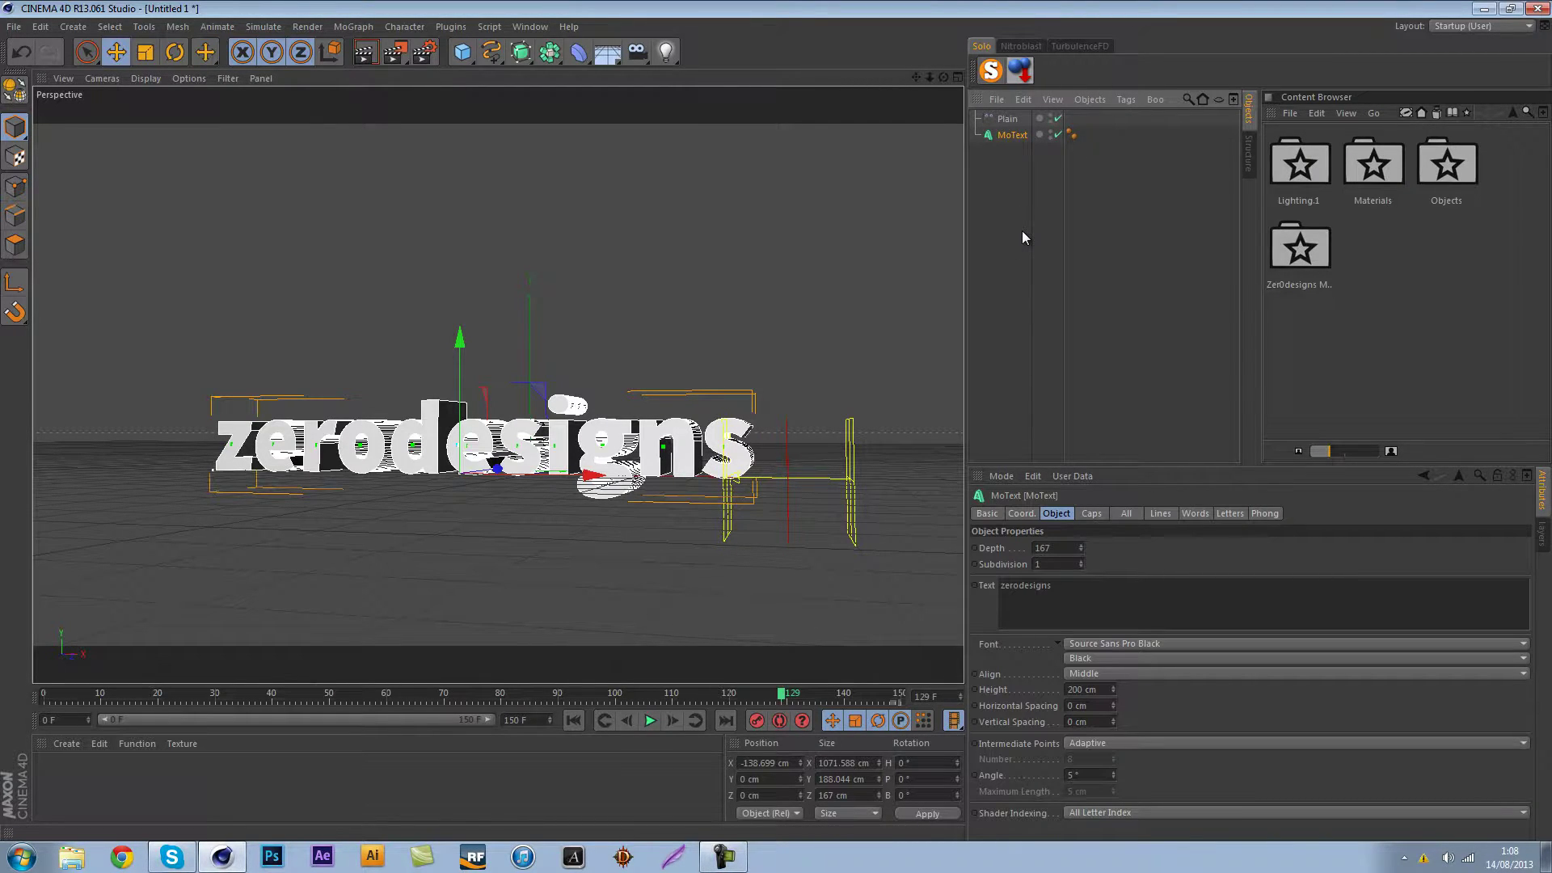
{"action": "left_click", "coordinate": [1021, 234]}
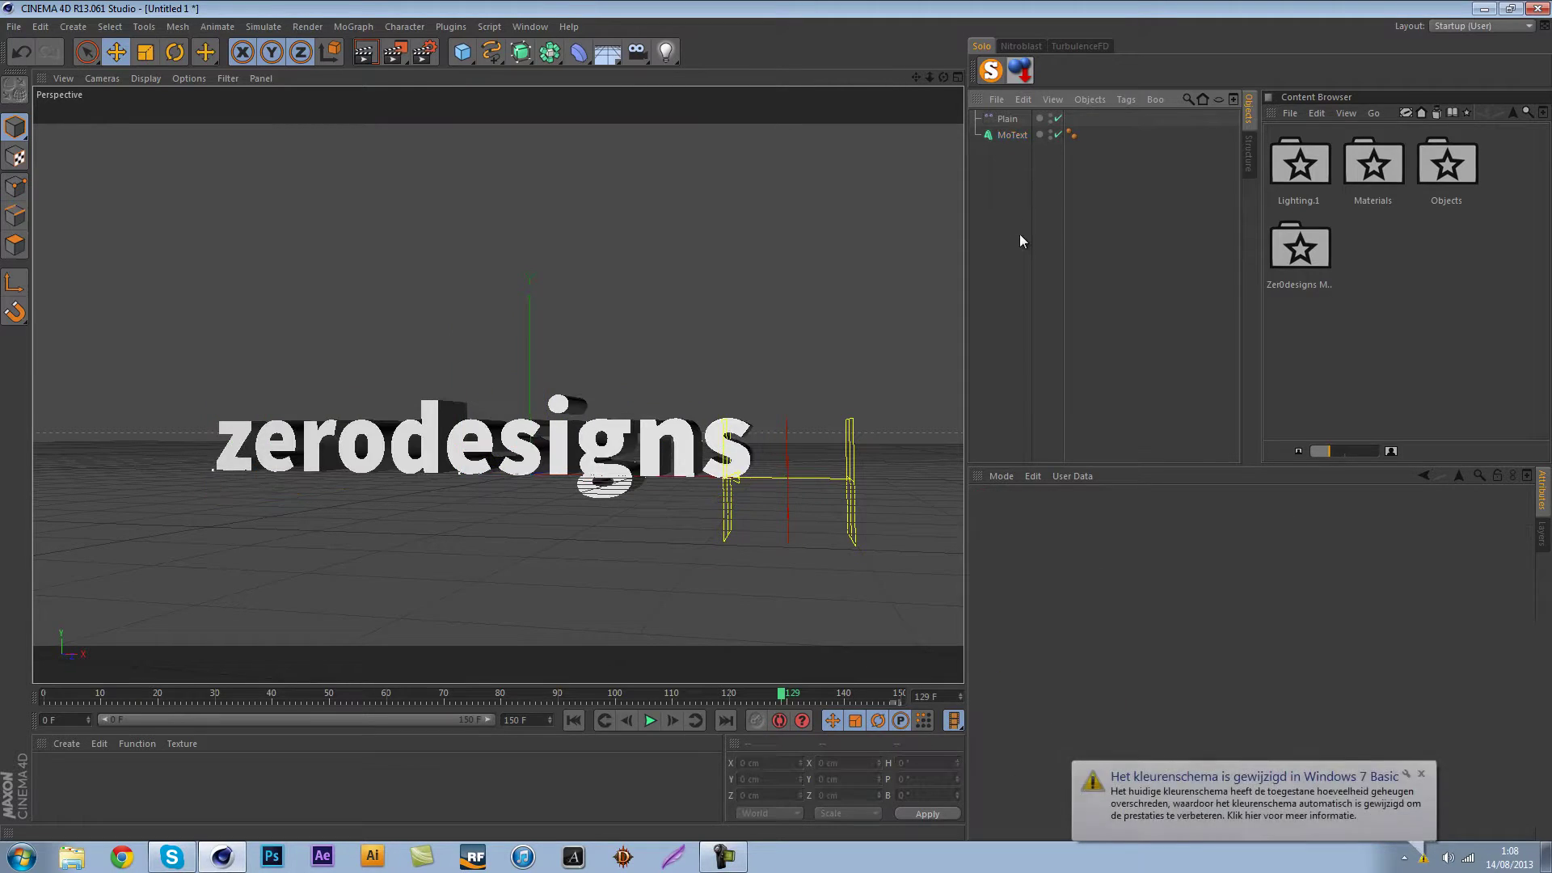
Dismiss the Windows notification and play the reveal animation from frame 0.
{"action": "left_click", "coordinate": [1421, 775]}
{"action": "left_click", "coordinate": [573, 720]}
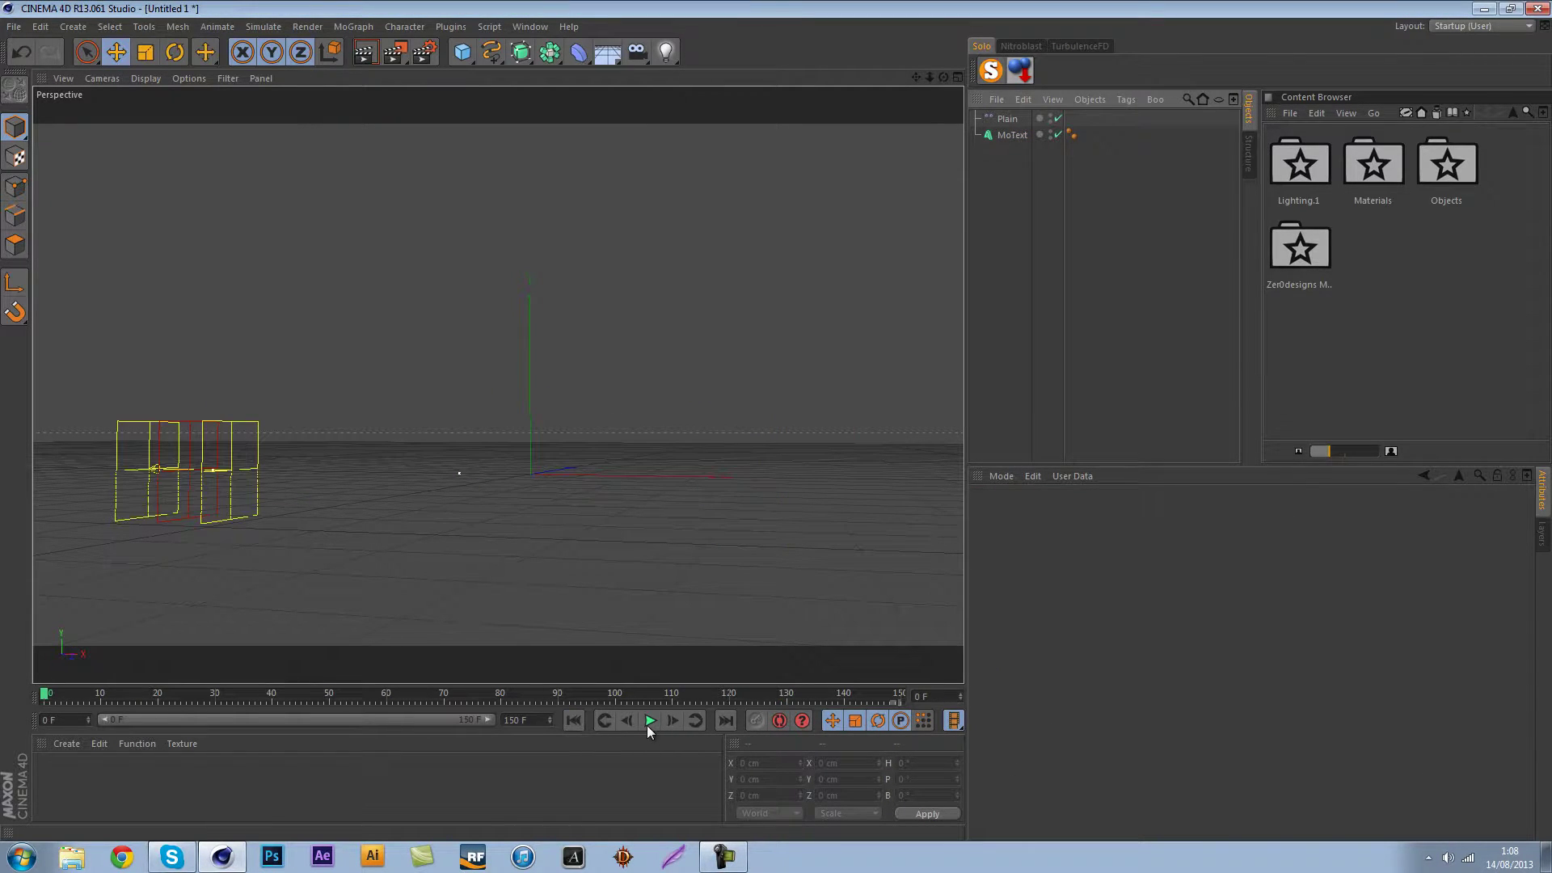
{"action": "left_click", "coordinate": [647, 725]}
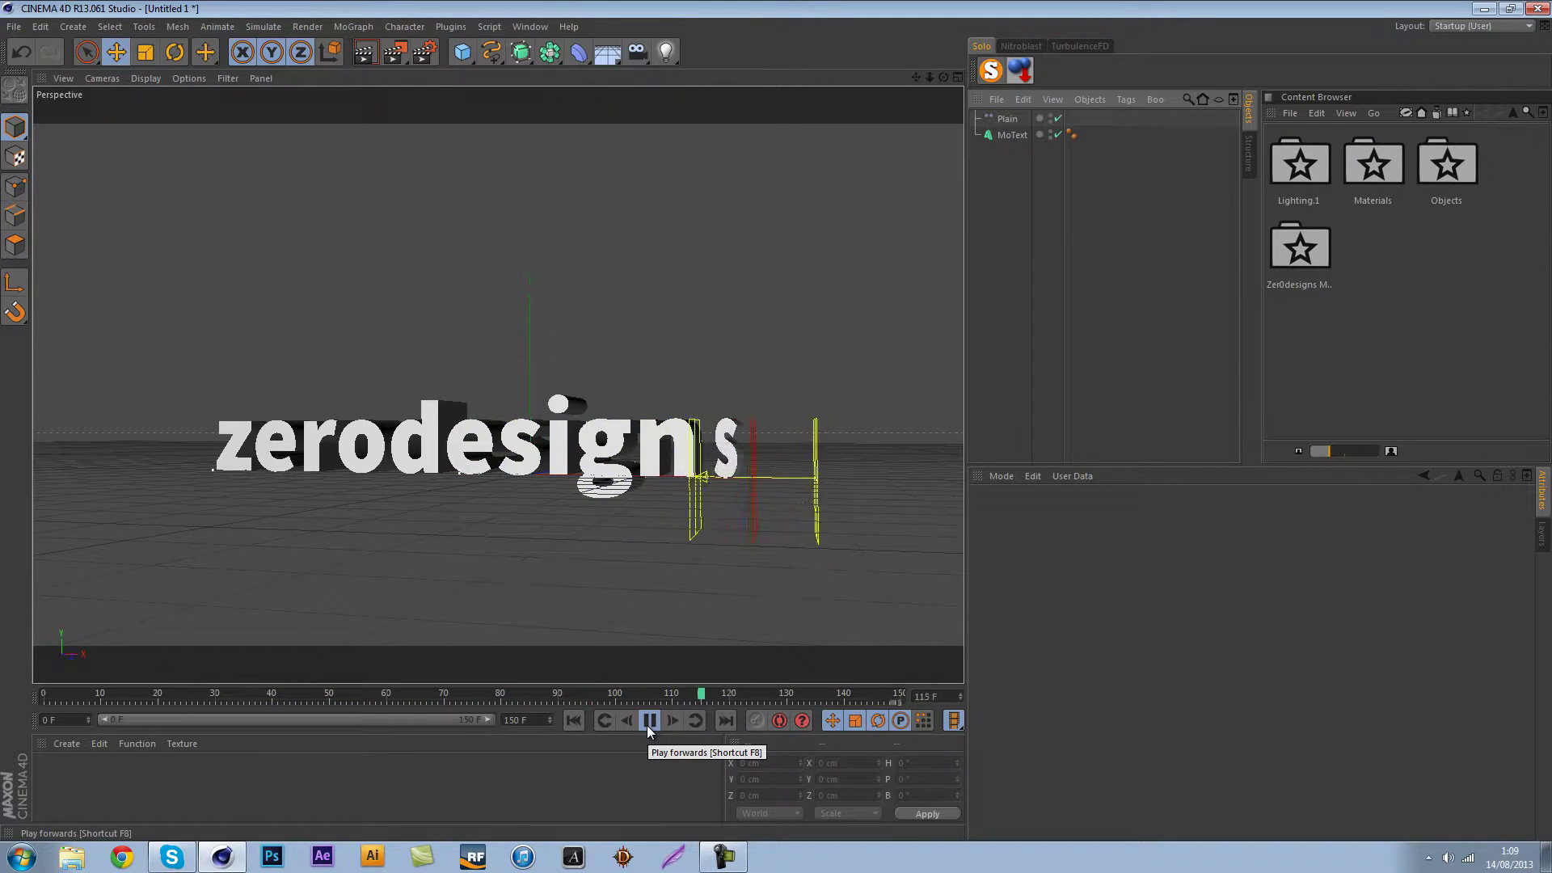
{"action": "left_click", "coordinate": [649, 720]}
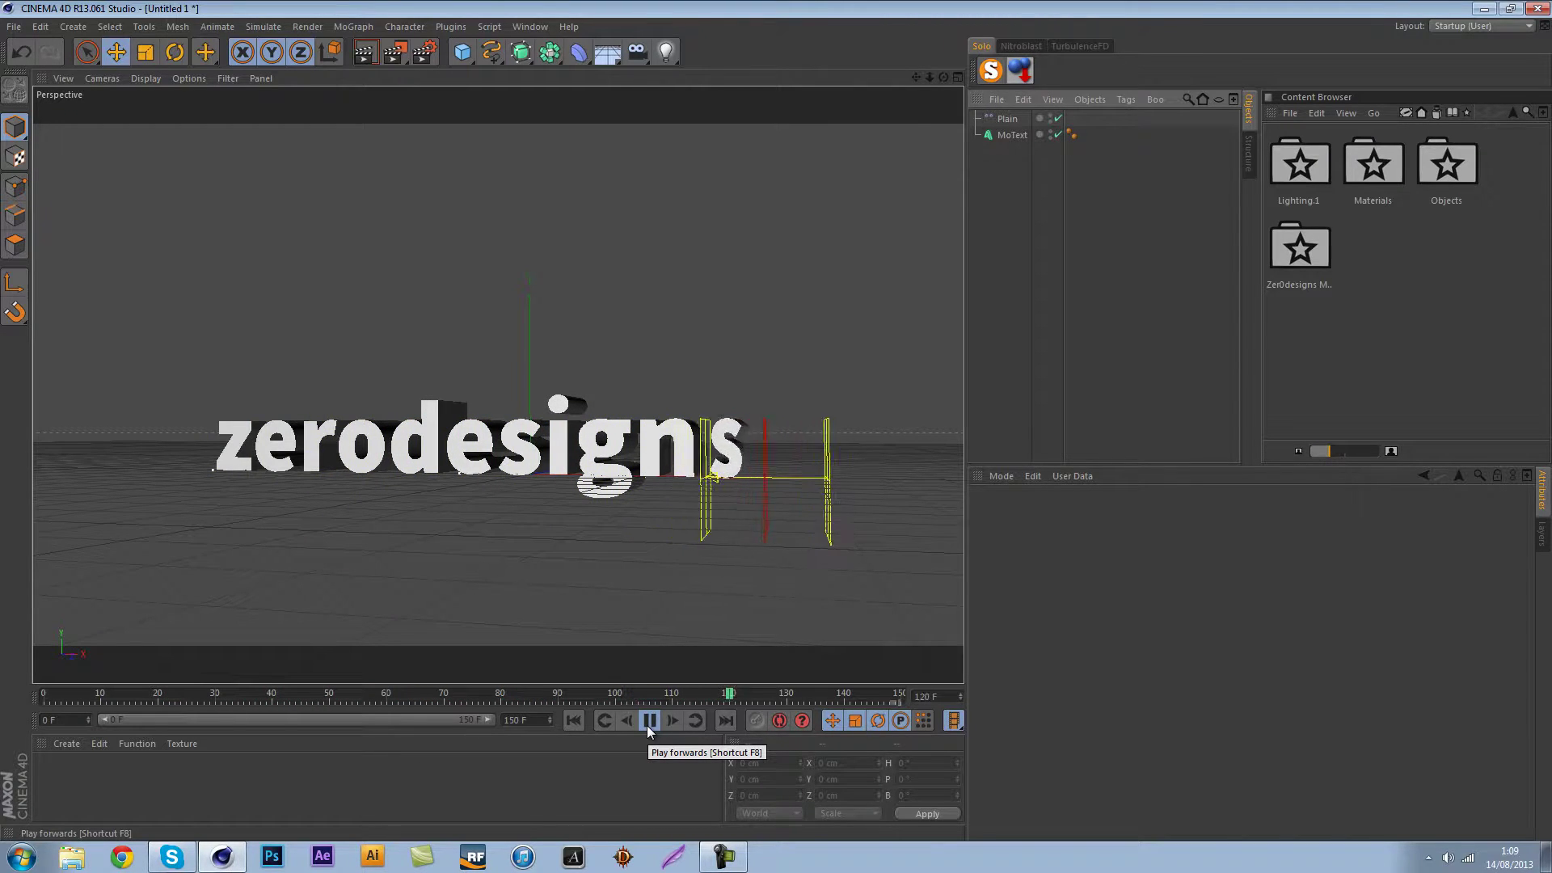
{"action": "left_click", "coordinate": [648, 722]}
Replay the reveal from frame 0, pausing briefly, and stop at frame 99.
{"action": "left_click", "coordinate": [581, 718]}
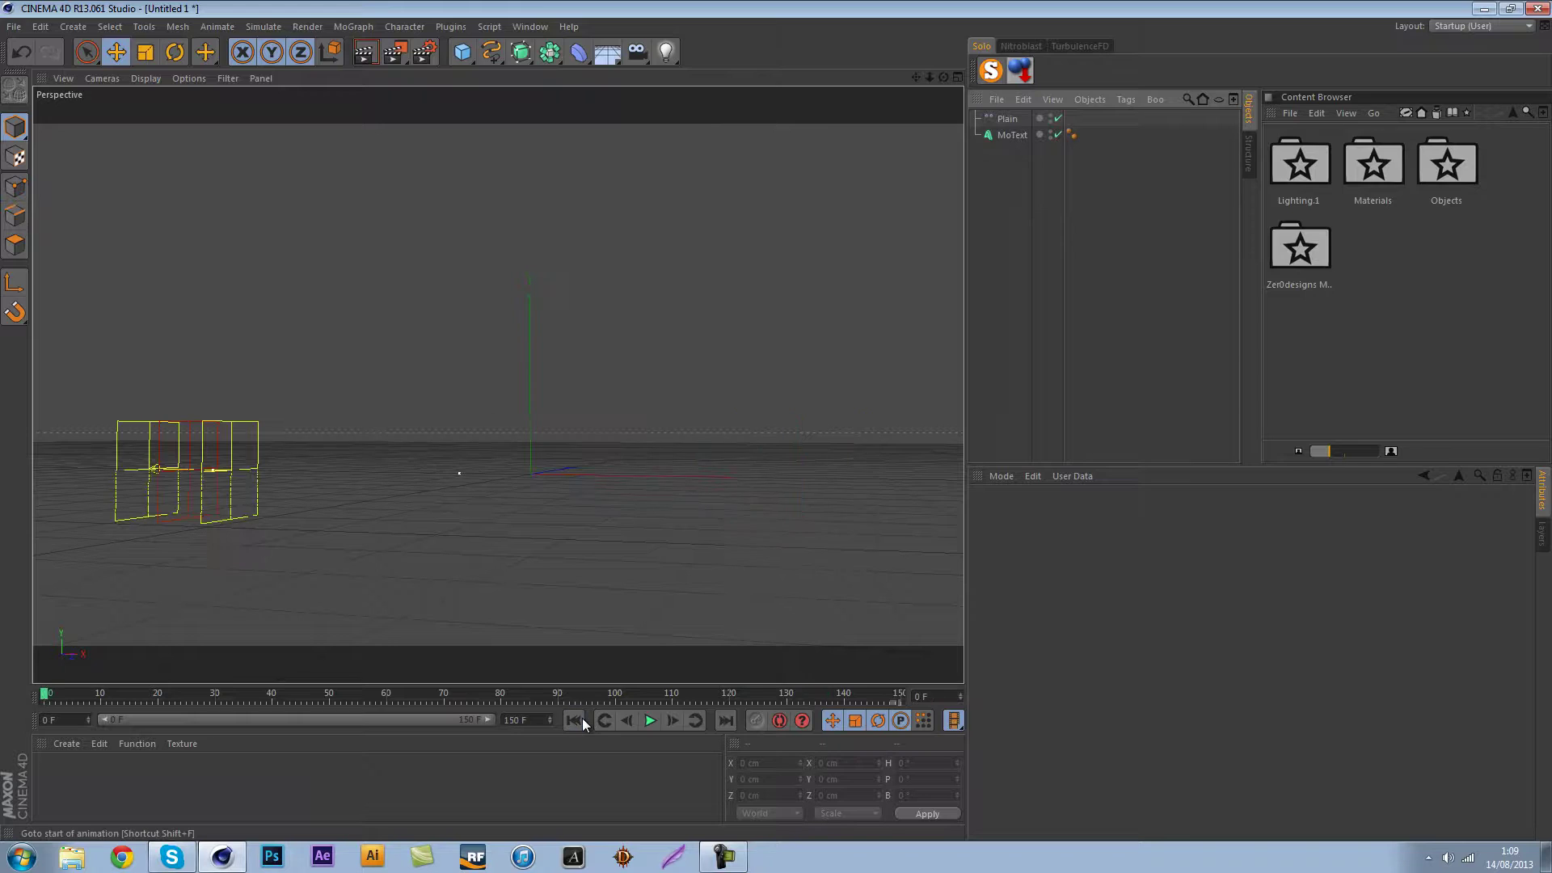
{"action": "left_click", "coordinate": [650, 721]}
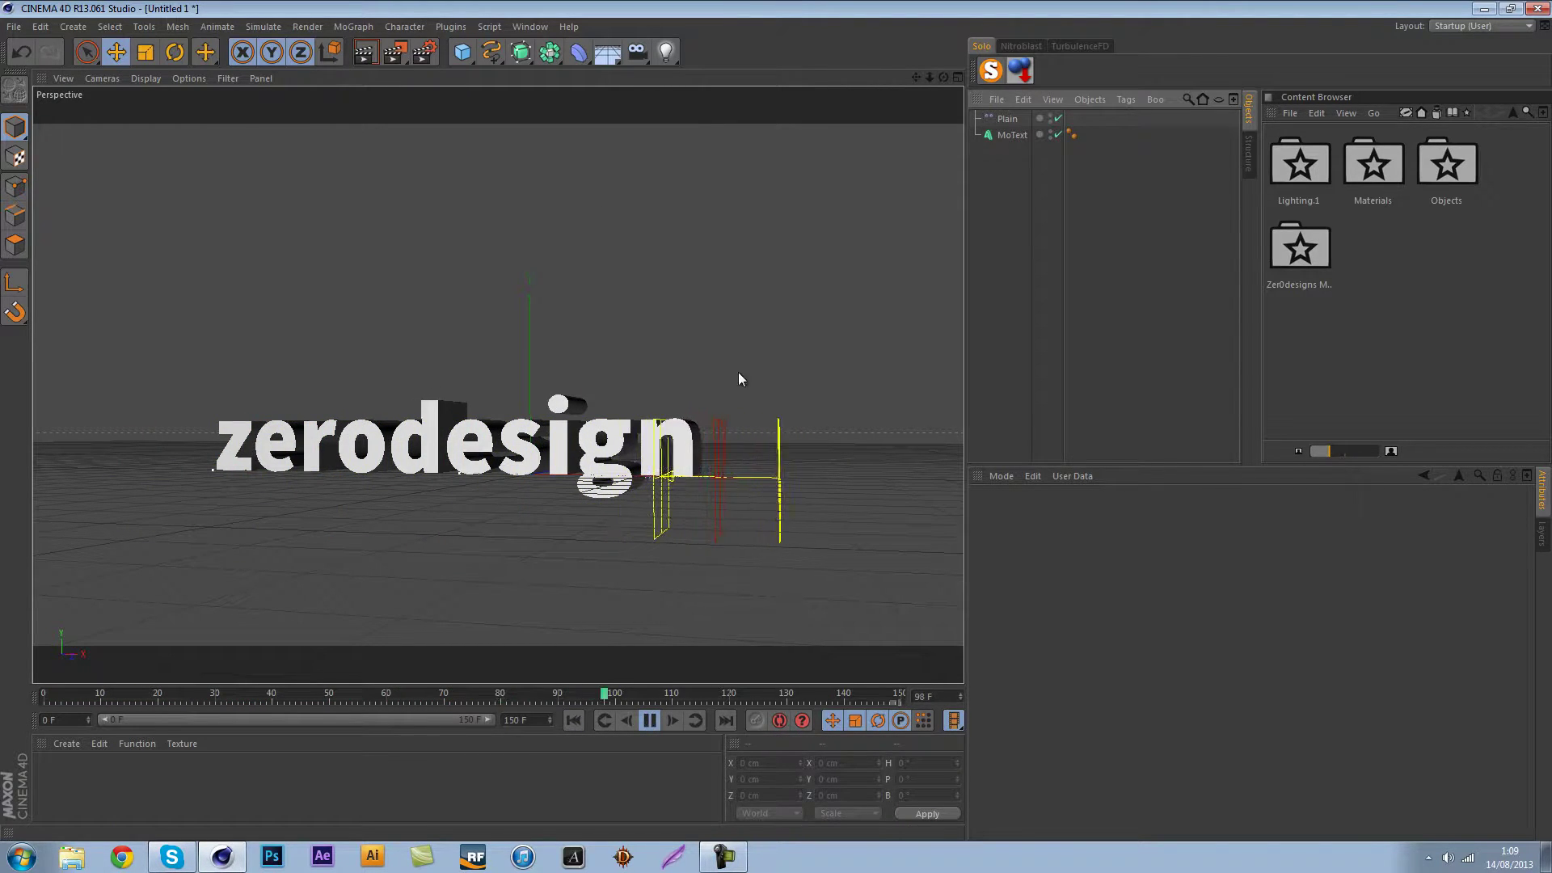
{"action": "left_click", "coordinate": [647, 720]}
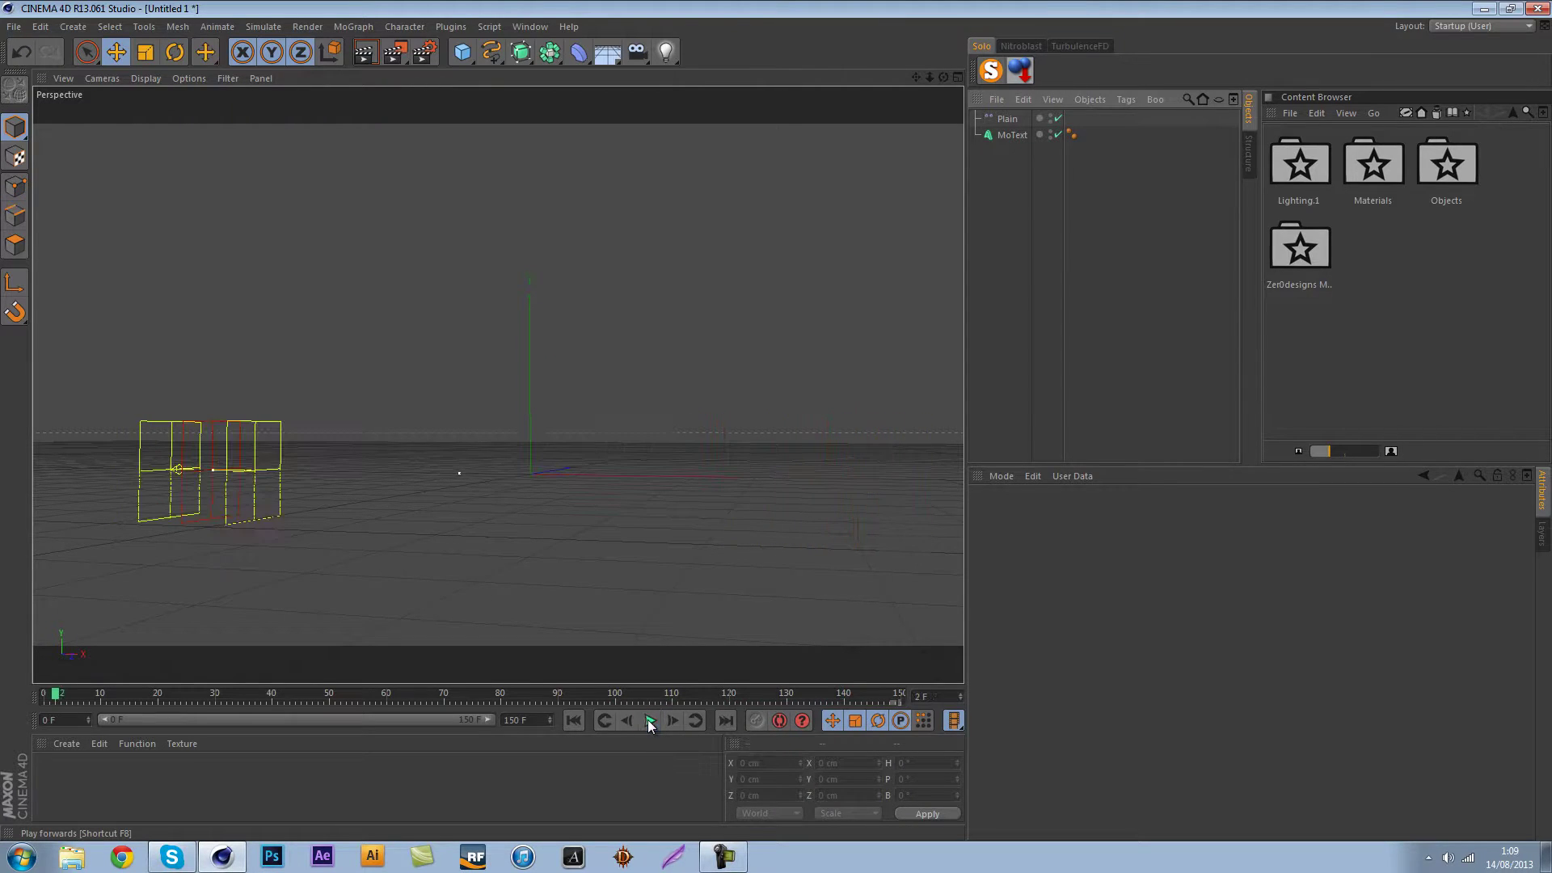
{"action": "left_click", "coordinate": [648, 719]}
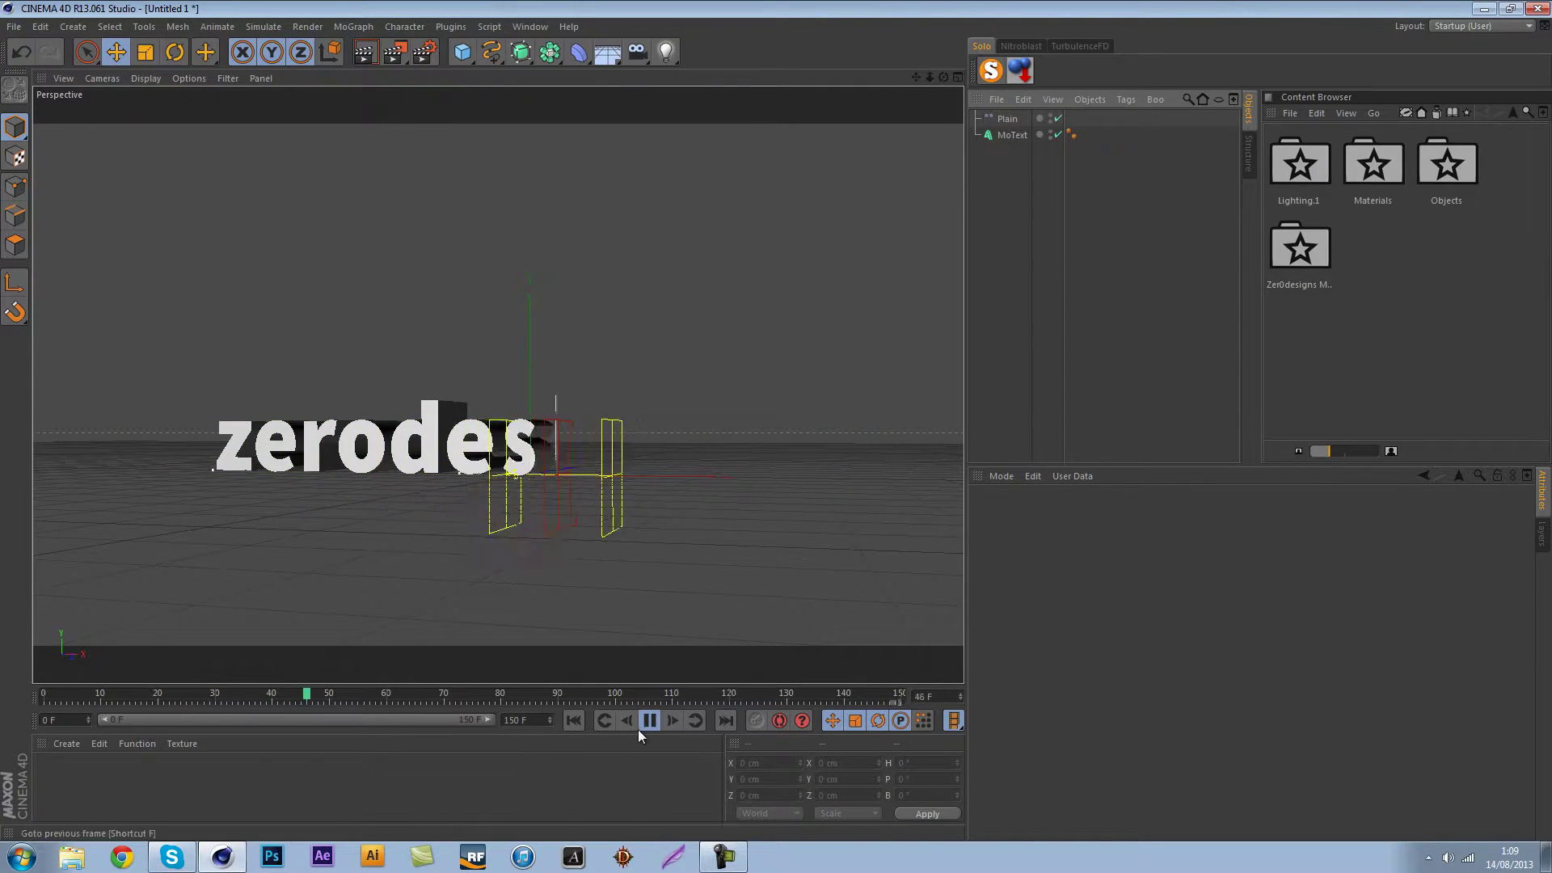
{"action": "left_click", "coordinate": [649, 724]}
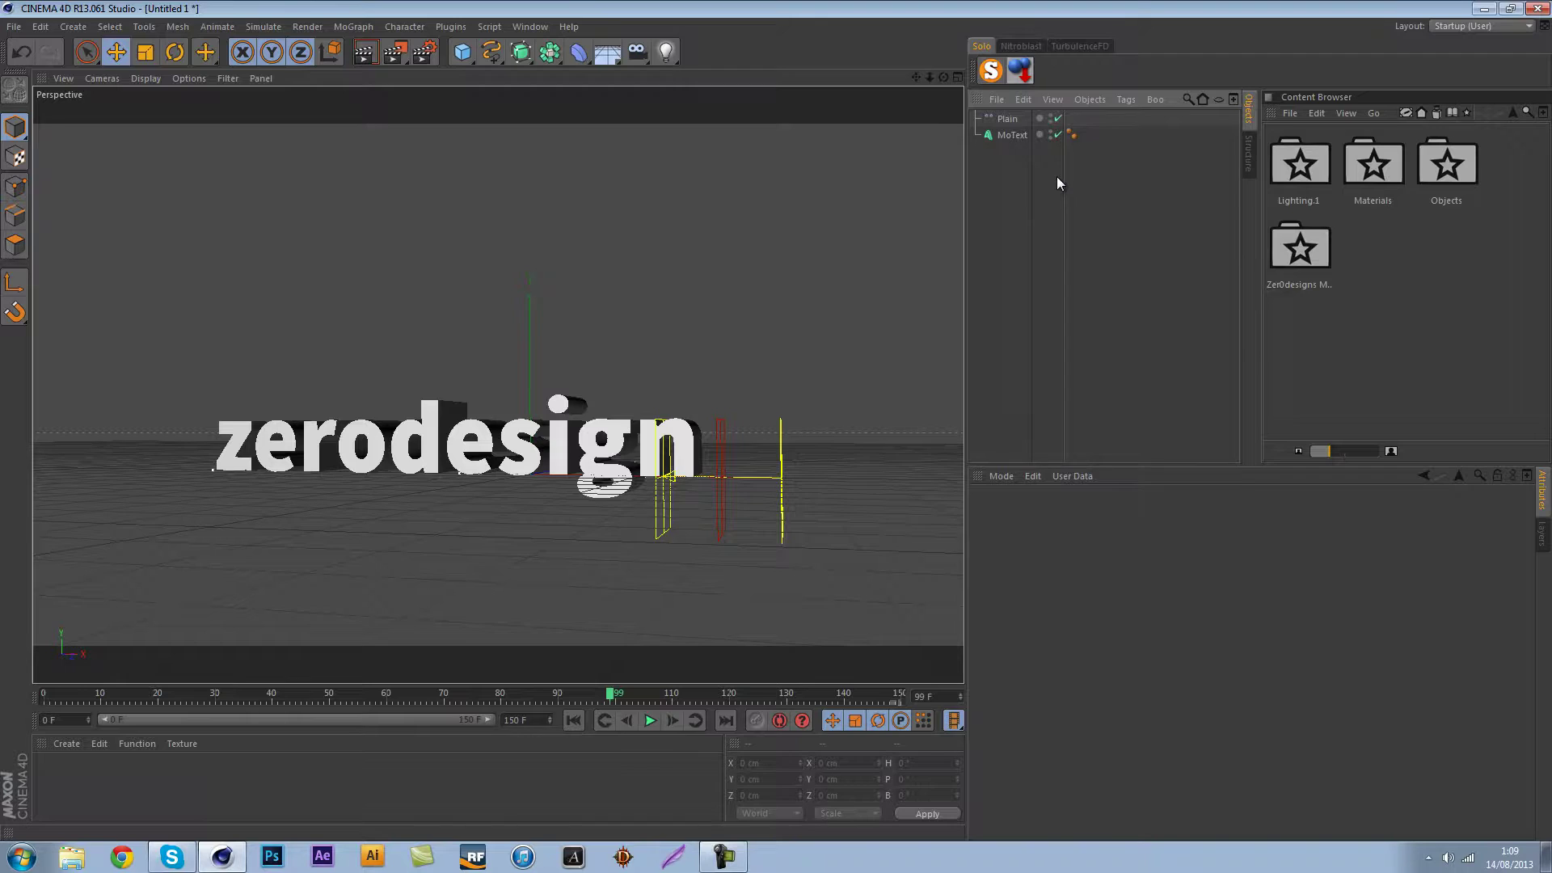
Delete the old Plain and MoText and add a new MoText reading 'zerodesigns'.
{"action": "left_click_drag", "start_coordinate": [1093, 236], "coordinate": [923, 24]}
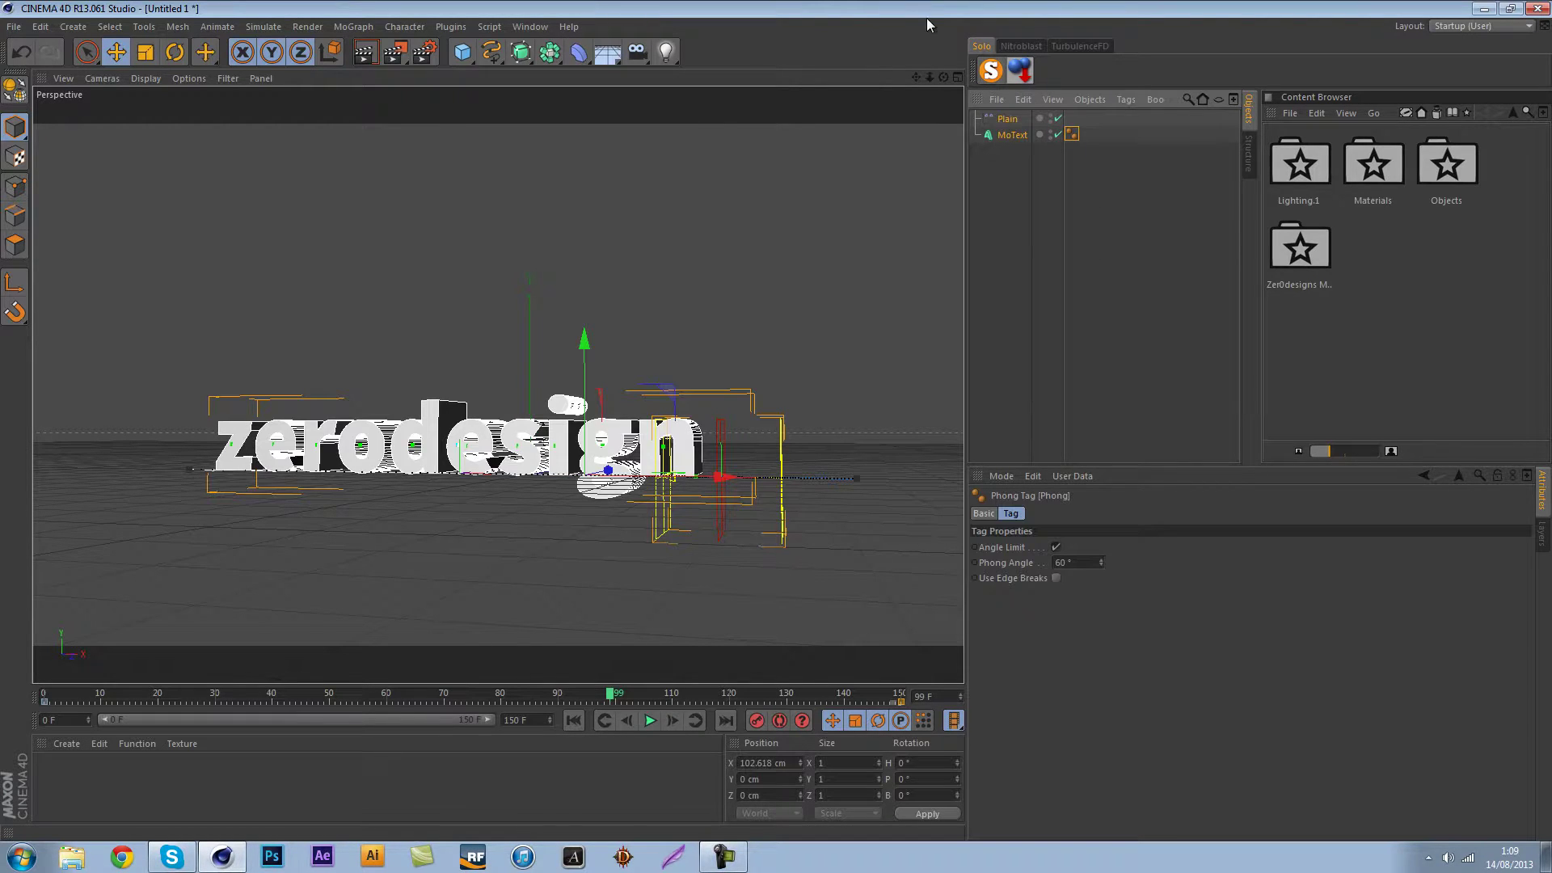
{"action": "key", "text": "Delete"}
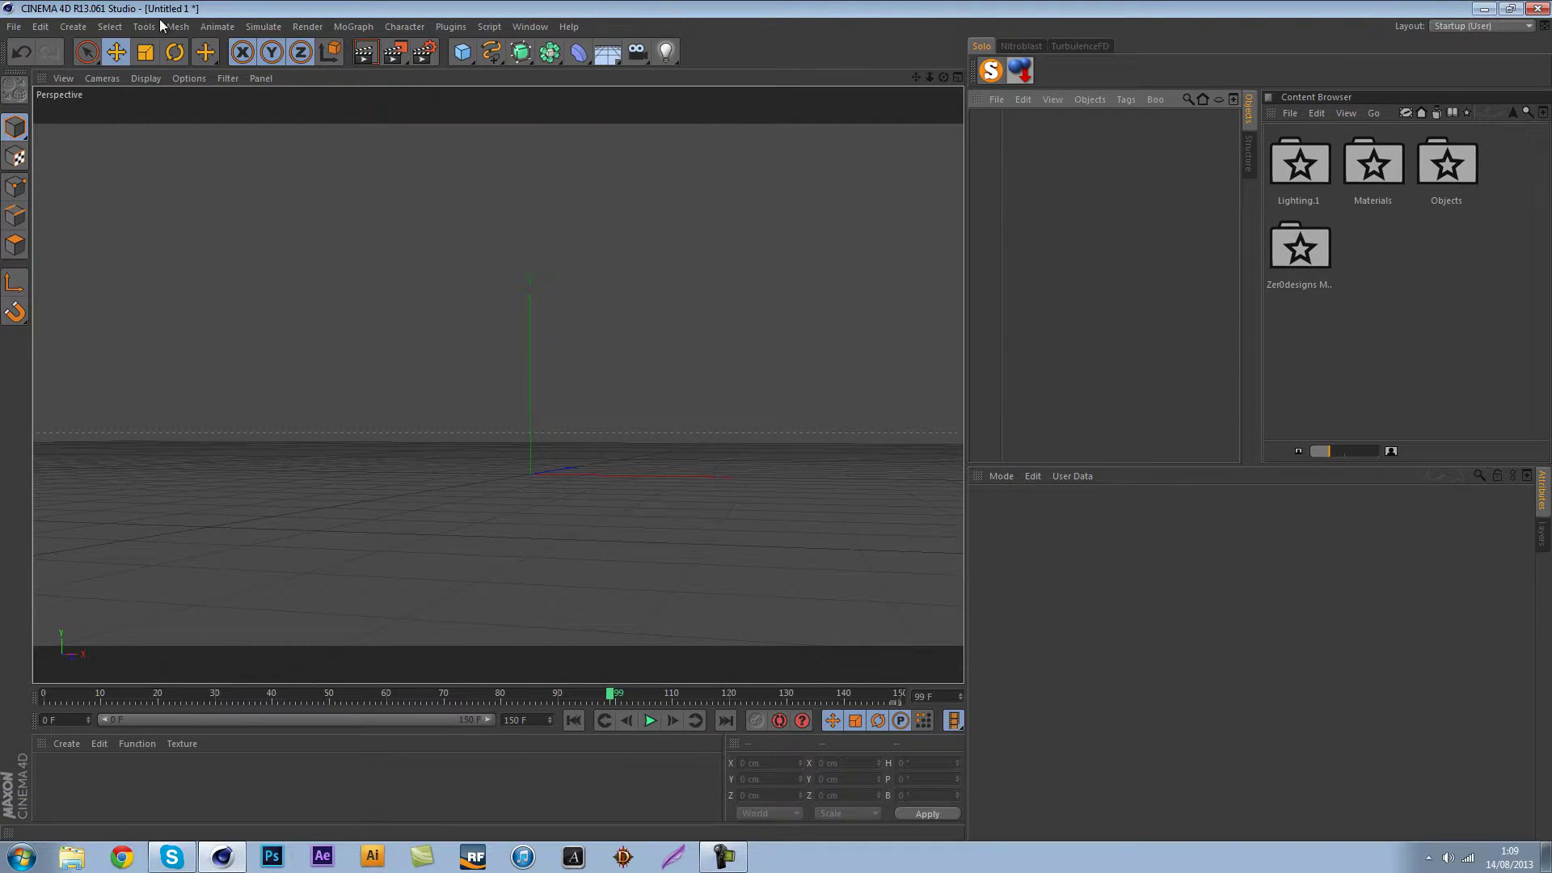
{"action": "left_click", "coordinate": [340, 26]}
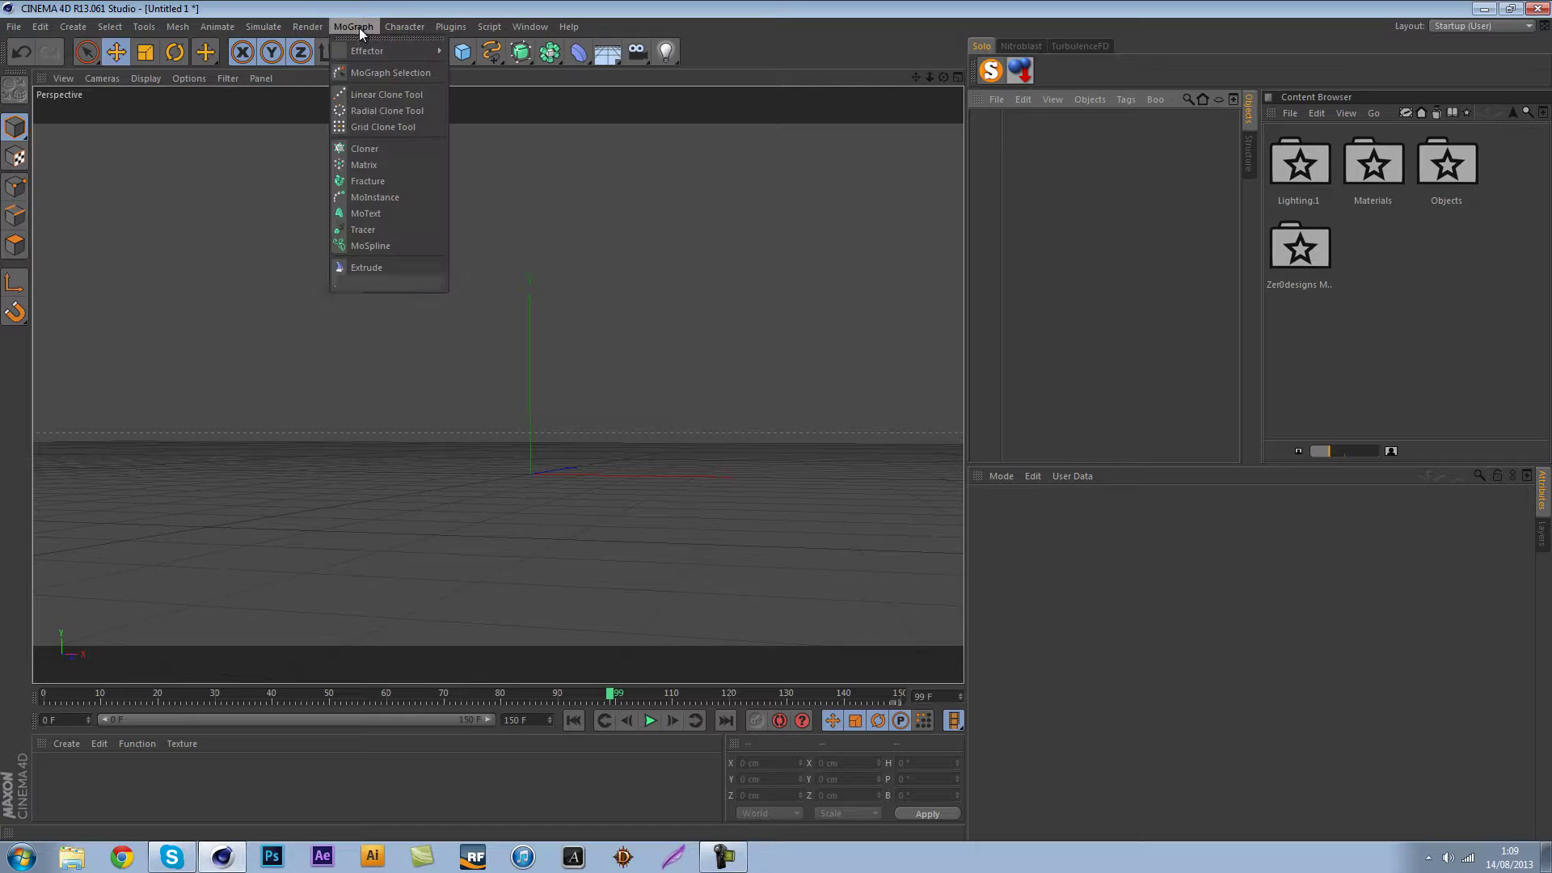
{"action": "left_click", "coordinate": [365, 213]}
{"action": "double_click", "coordinate": [1008, 585]}
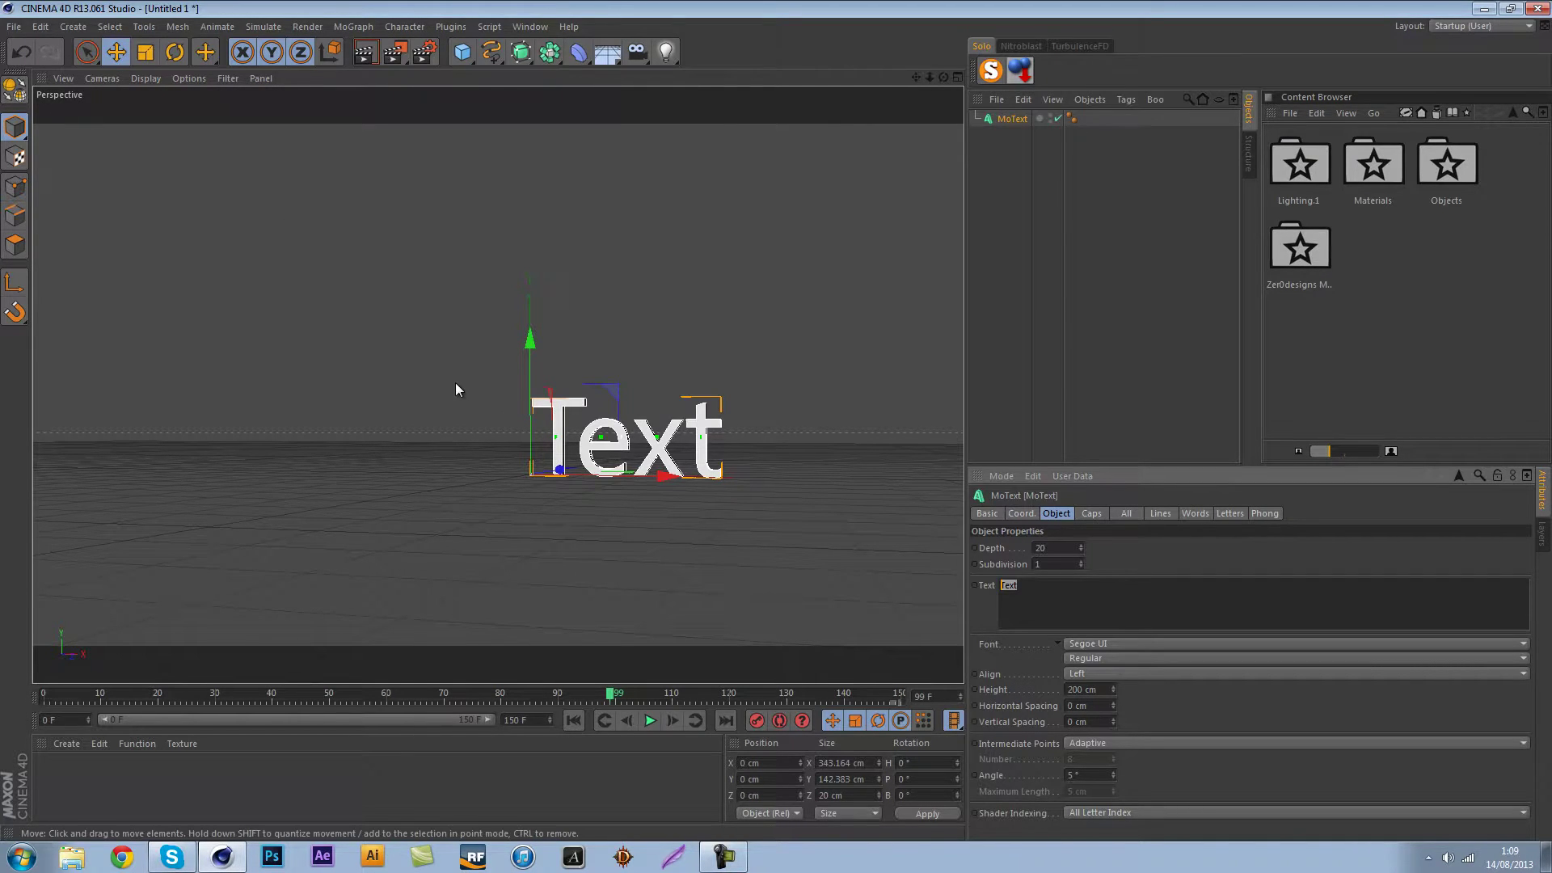
{"action": "type", "text": "zerodesigns"}
{"action": "left_click", "coordinate": [1044, 397]}
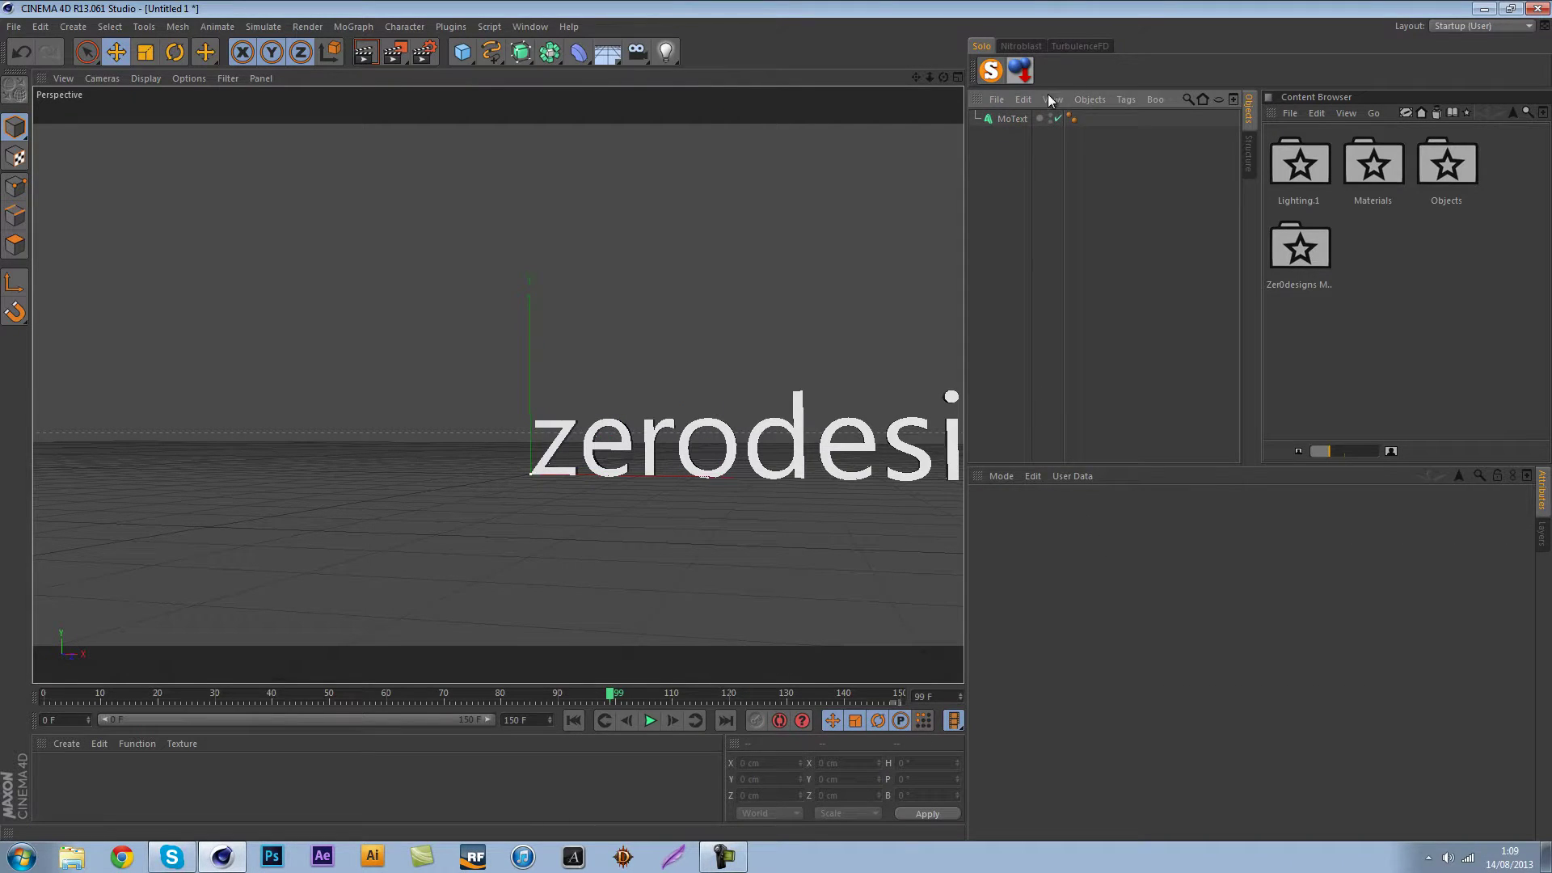
Set the new MoText's extrusion depth to 50.
{"action": "left_click", "coordinate": [1009, 118]}
{"action": "mouse_move", "coordinate": [1080, 546]}
{"action": "left_mouse_down"}
{"action": "mouse_move", "coordinate": [1083, 533]}
{"action": "mouse_move", "coordinate": [1080, 554]}
{"action": "left_mouse_up"}
{"action": "type", "text": "50"}
{"action": "key", "text": "Return"}
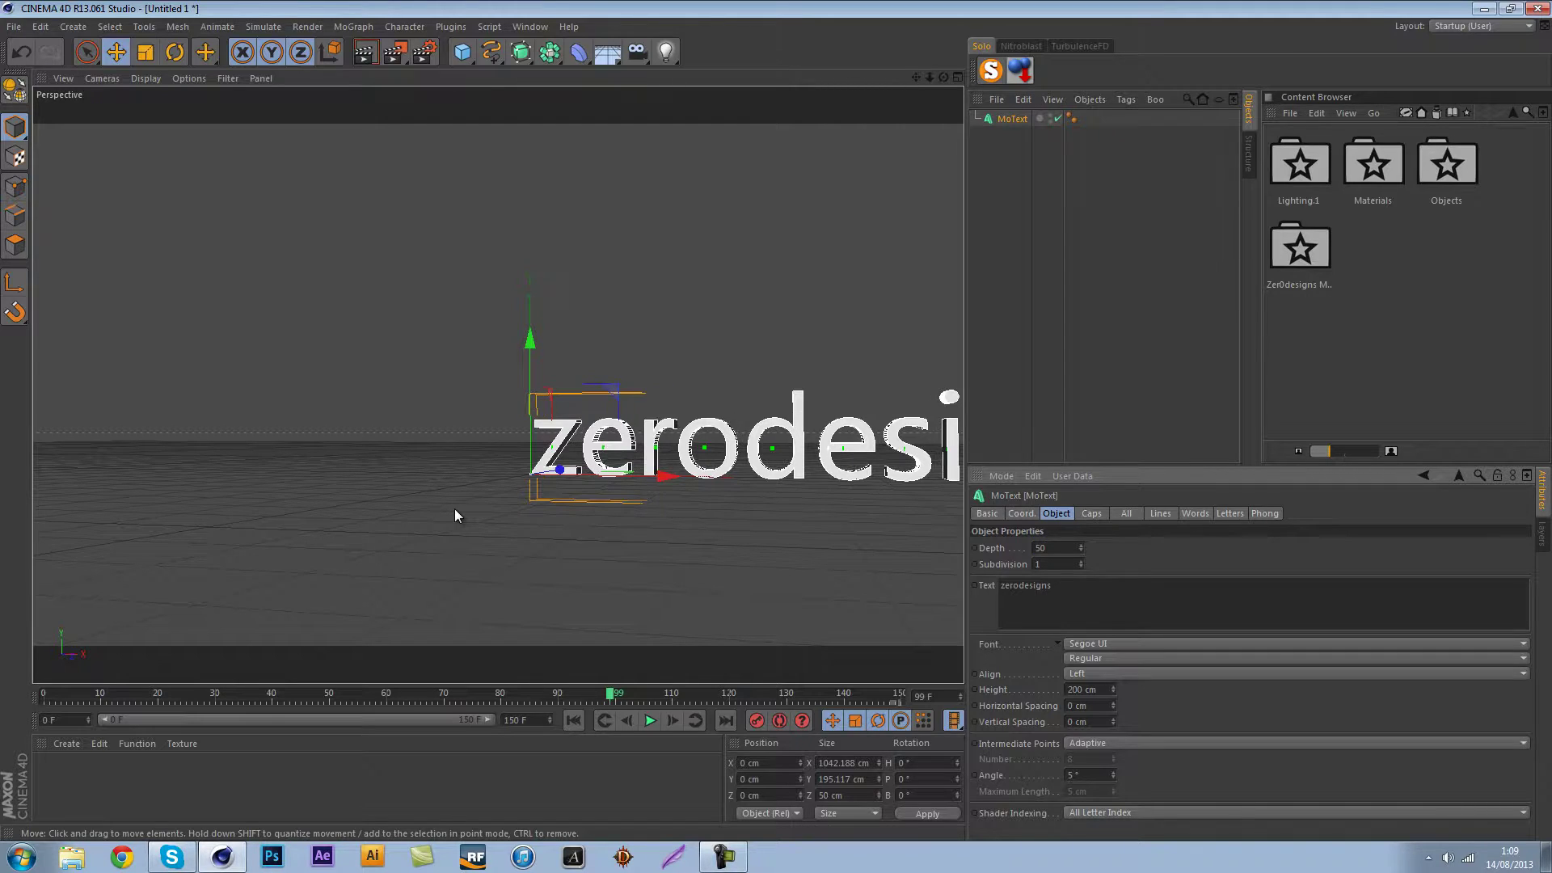
Set the text alignment to Middle and the font to Source Sans Pro Black.
{"action": "left_click_drag", "start_coordinate": [937, 521], "coordinate": [760, 508], "text": "alt"}
{"action": "left_click", "coordinate": [1088, 675]}
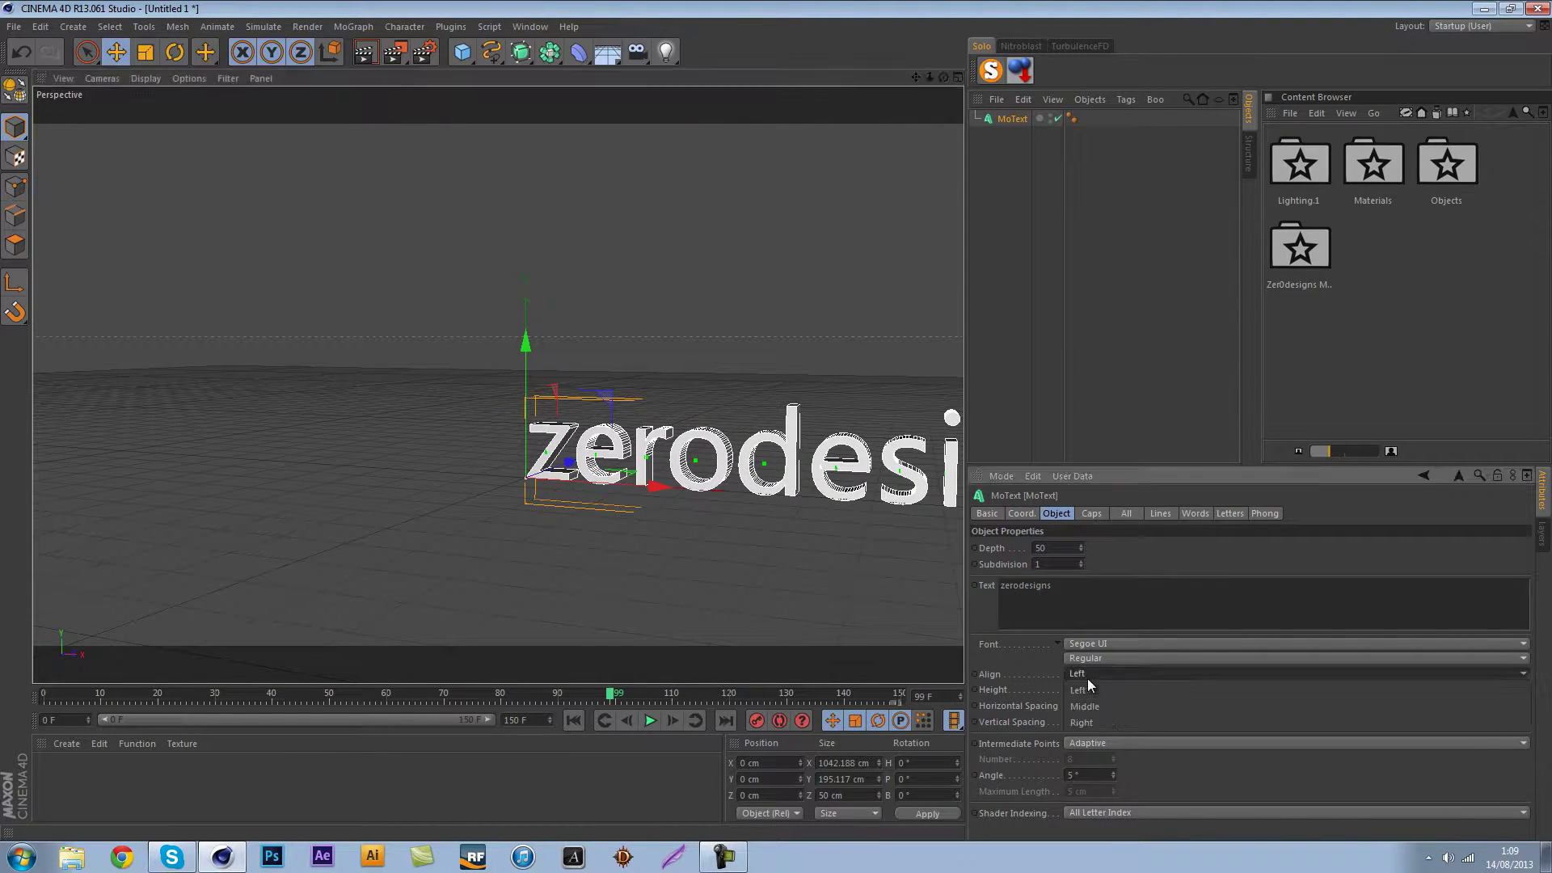
{"action": "left_click", "coordinate": [1084, 707]}
{"action": "right_click_drag", "start_coordinate": [710, 515], "coordinate": [758, 513], "text": "alt"}
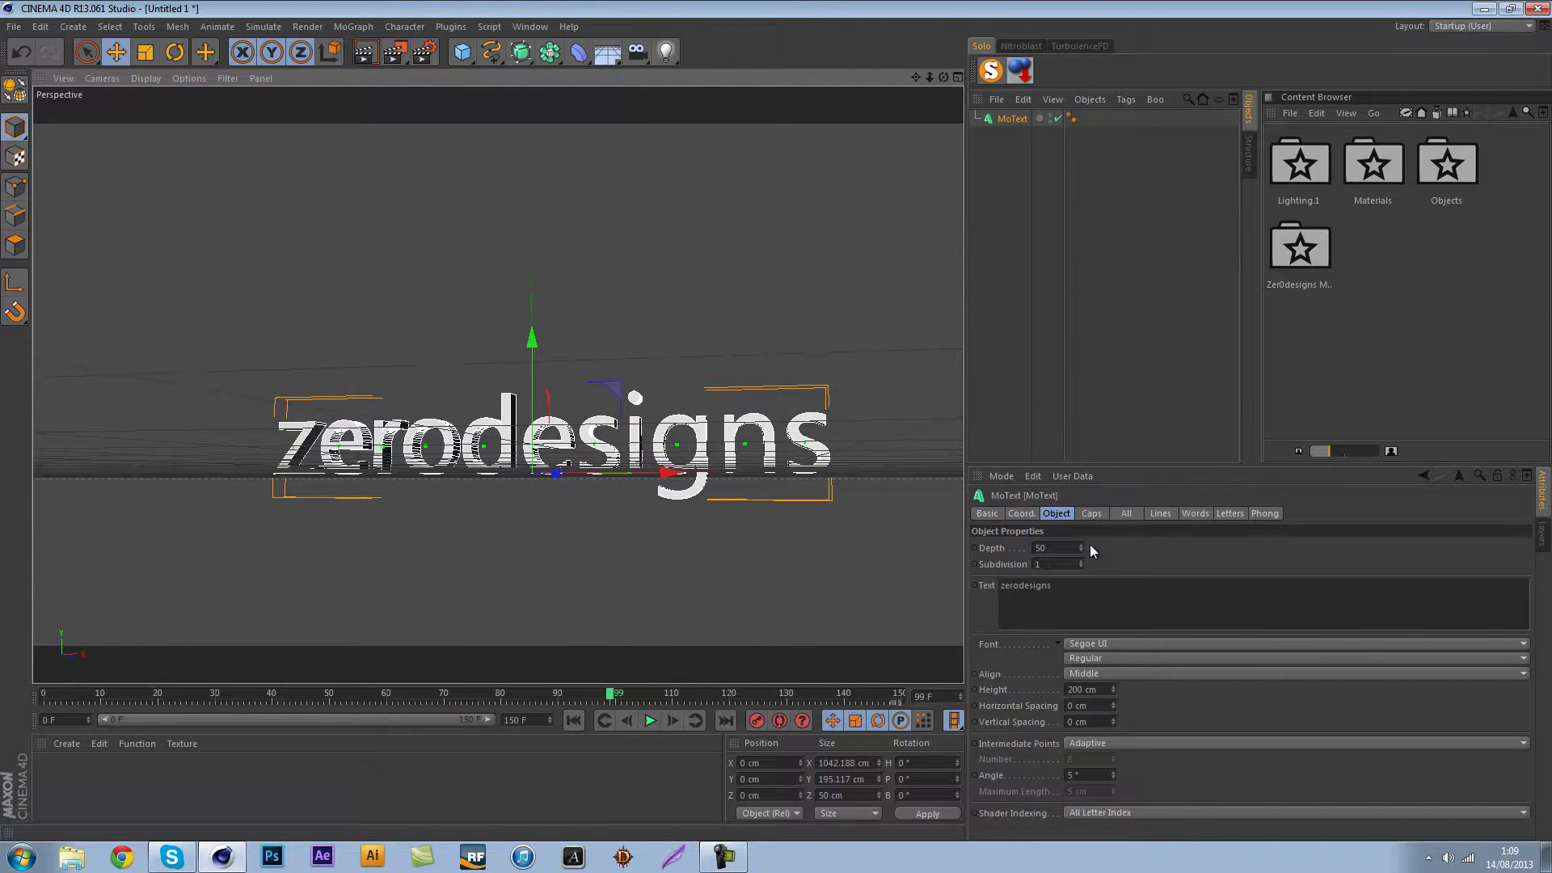
{"action": "left_click", "coordinate": [1103, 644]}
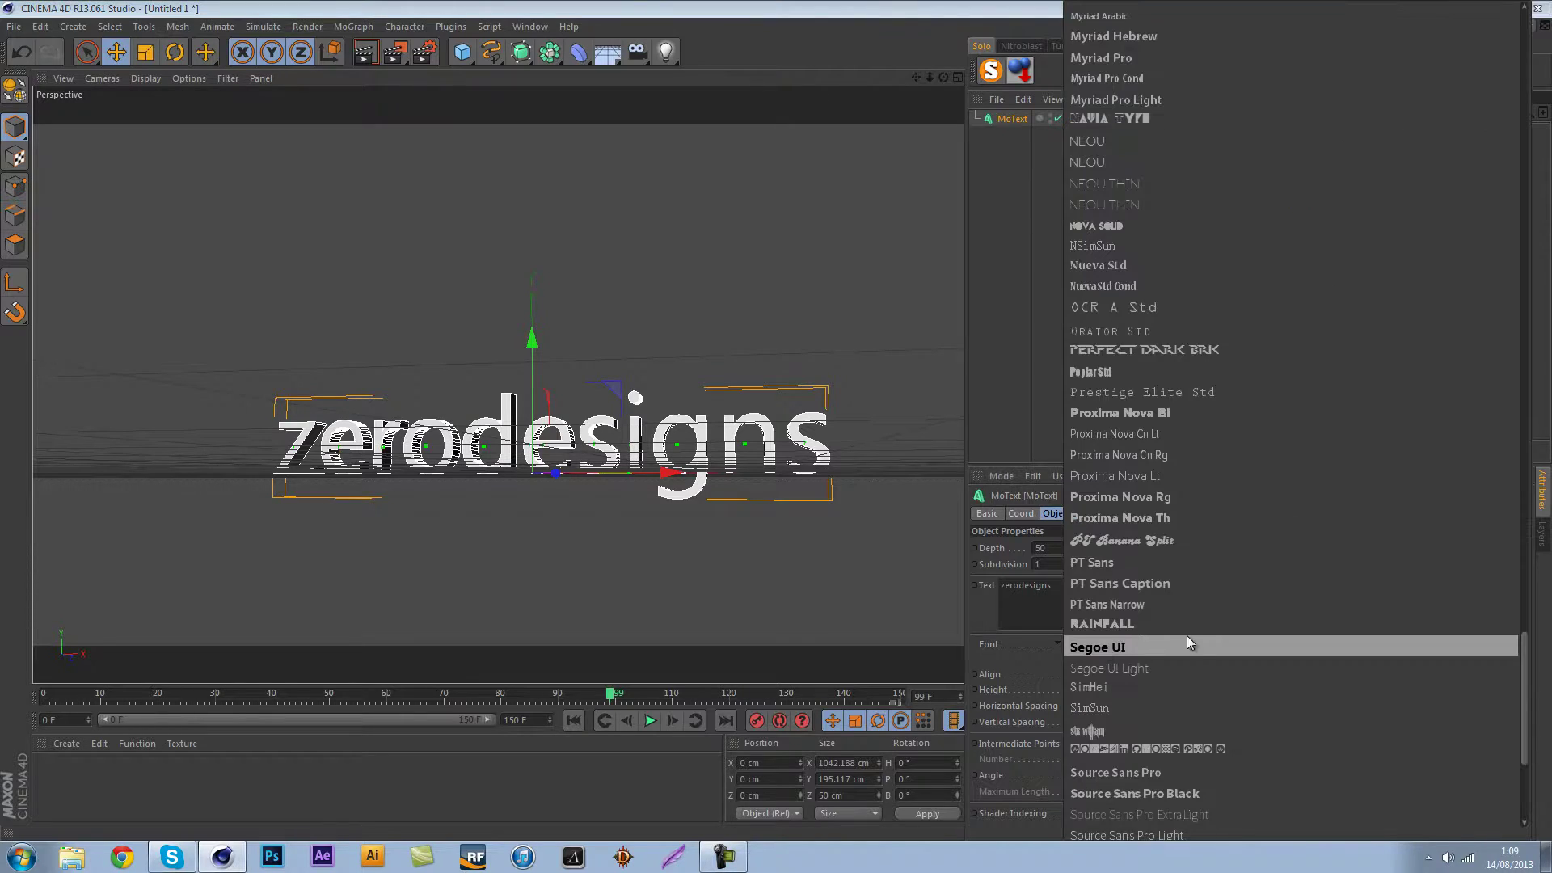
{"action": "scroll", "coordinate": [1187, 635], "scroll_direction": "down", "scroll_amount": 2}
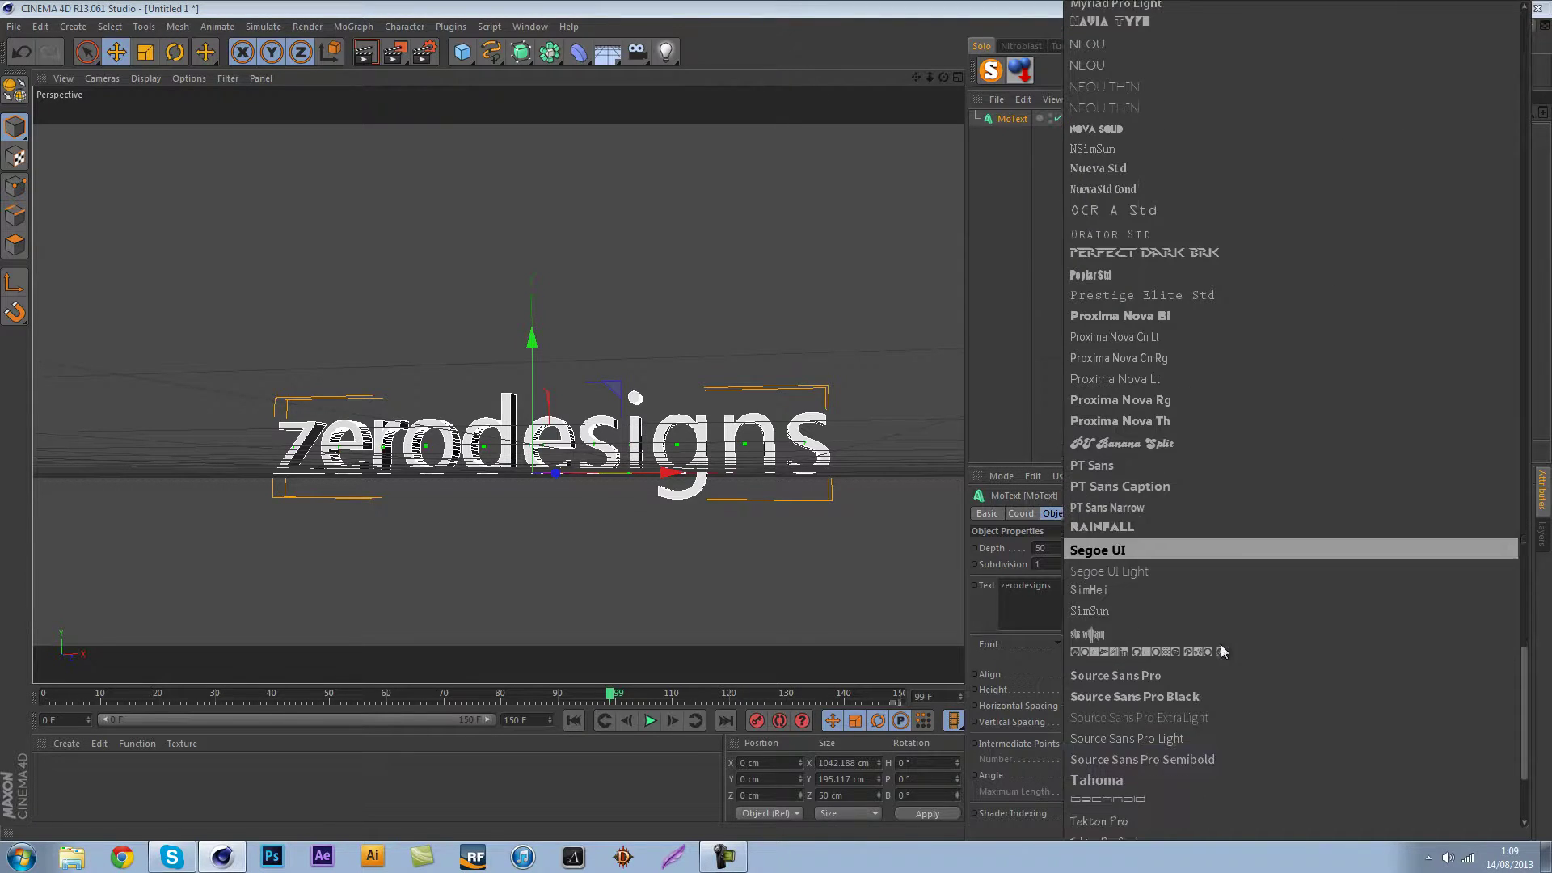
{"action": "left_click", "coordinate": [1116, 698]}
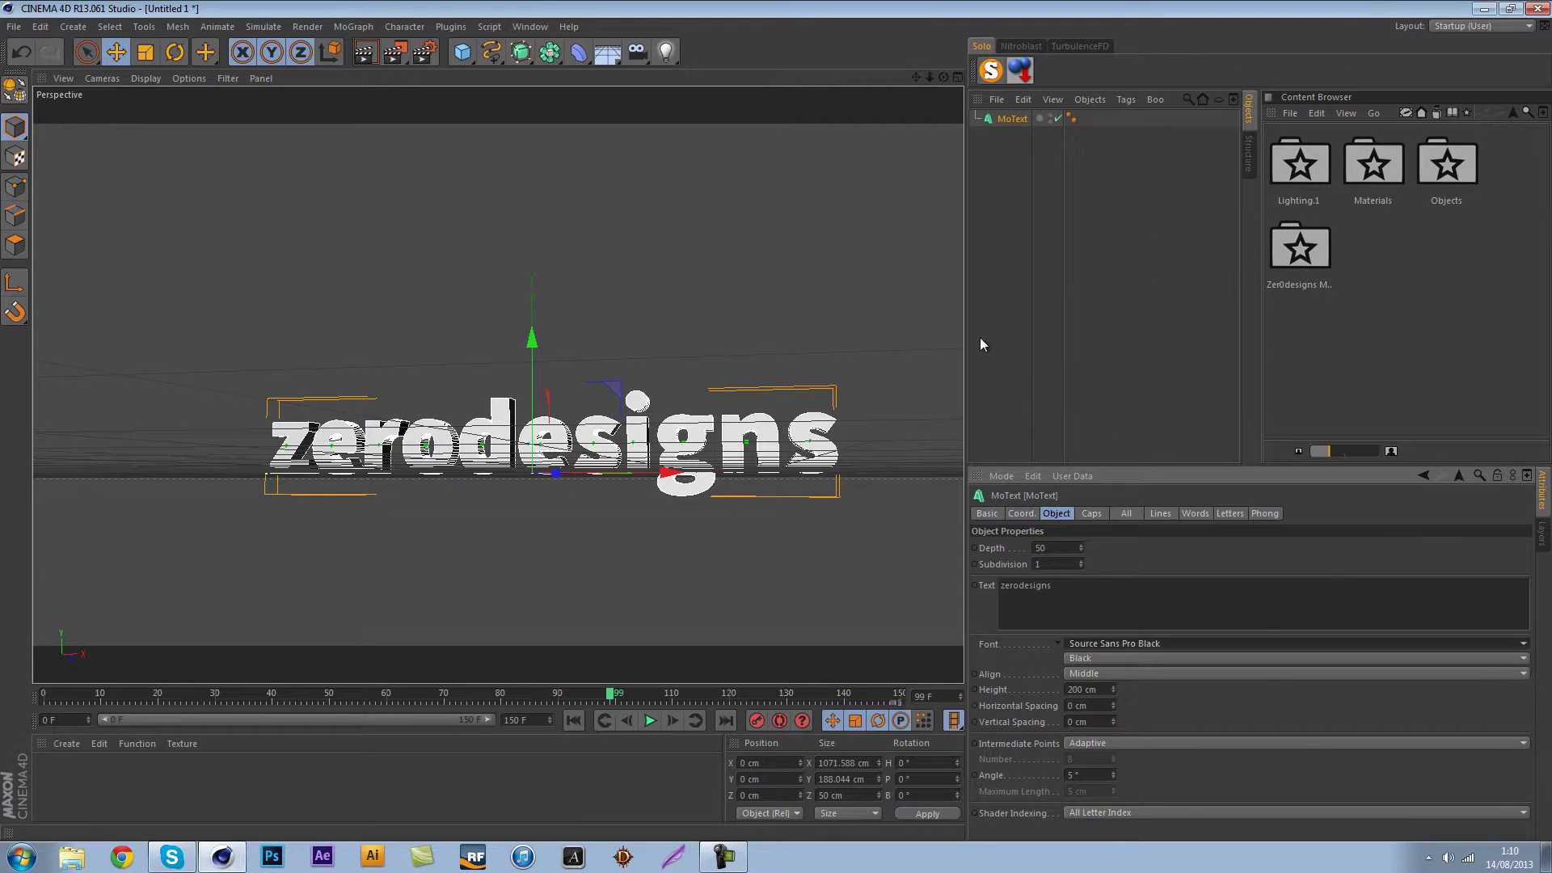
Orbit and pan to frame the text, then try selecting the MoText object.
{"action": "left_click_drag", "start_coordinate": [832, 328], "coordinate": [816, 266], "text": "alt"}
{"action": "left_click_drag", "start_coordinate": [915, 77], "coordinate": [778, 428]}
{"action": "left_click", "coordinate": [759, 232]}
{"action": "left_click", "coordinate": [536, 411]}
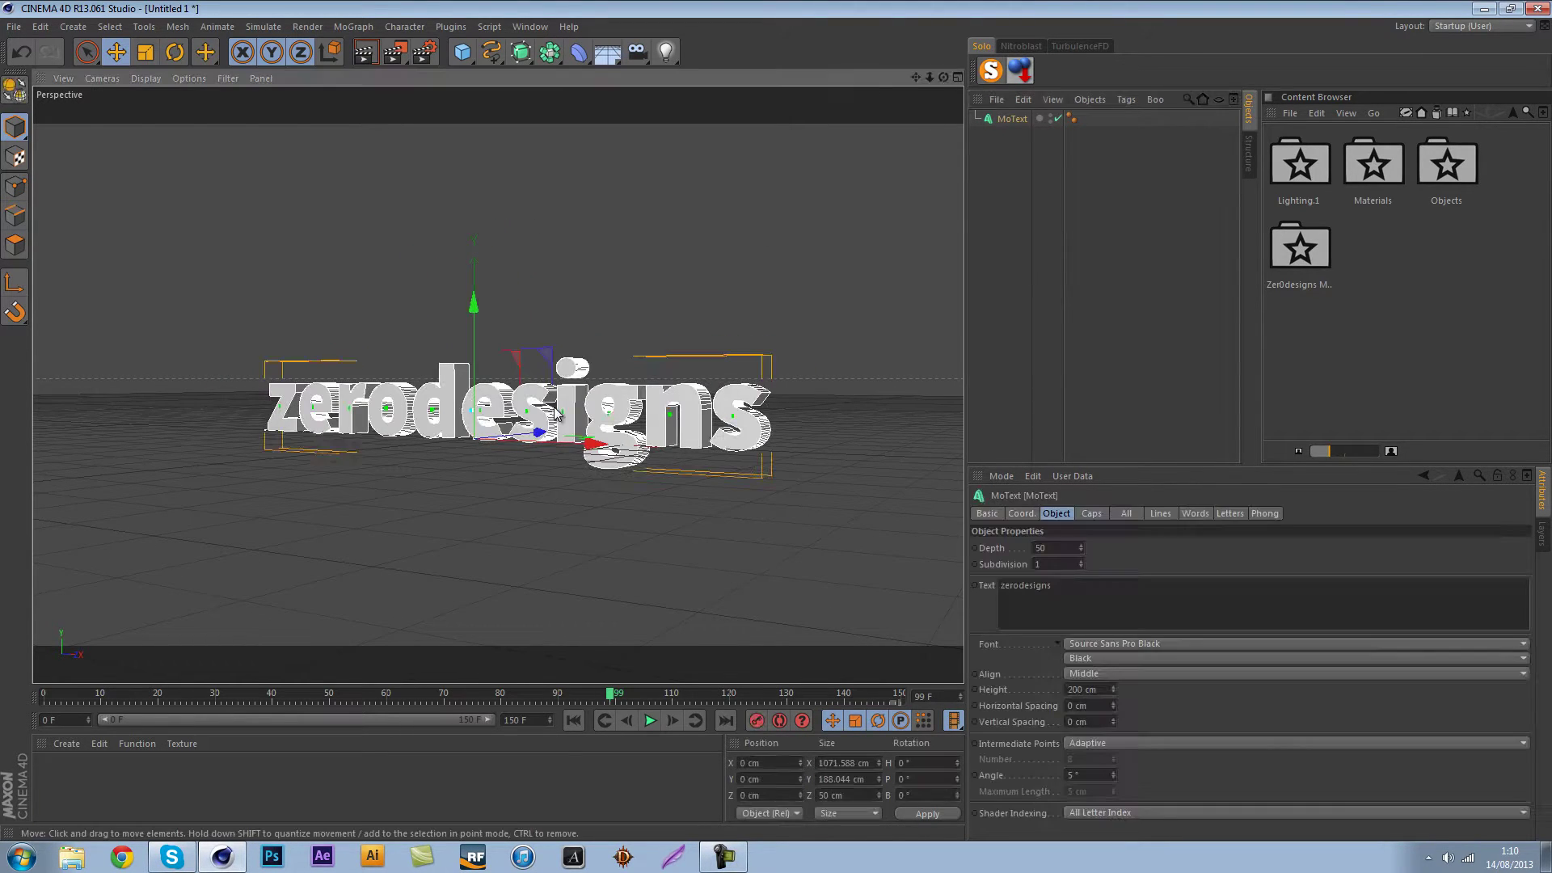
{"action": "left_click", "coordinate": [1011, 366]}
{"action": "left_click", "coordinate": [657, 408]}
{"action": "left_click", "coordinate": [964, 395]}
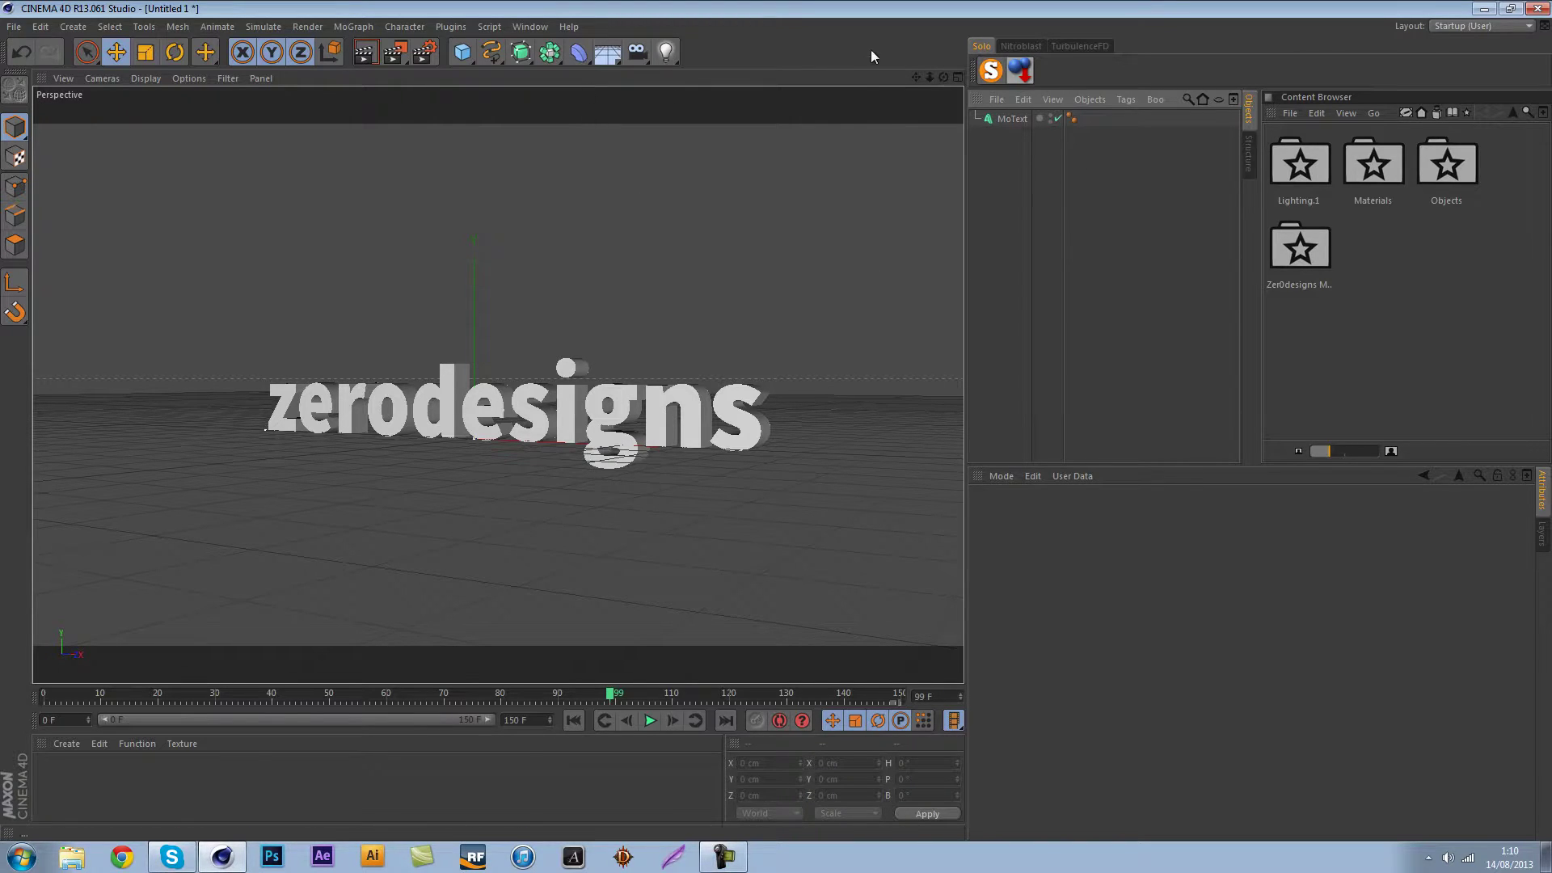
{"action": "left_click", "coordinate": [1012, 119]}
{"action": "left_click", "coordinate": [1029, 167]}
Add a Plain effector with nothing selected, then undo it.
{"action": "left_click", "coordinate": [364, 27]}
{"action": "mouse_move", "coordinate": [367, 54]}
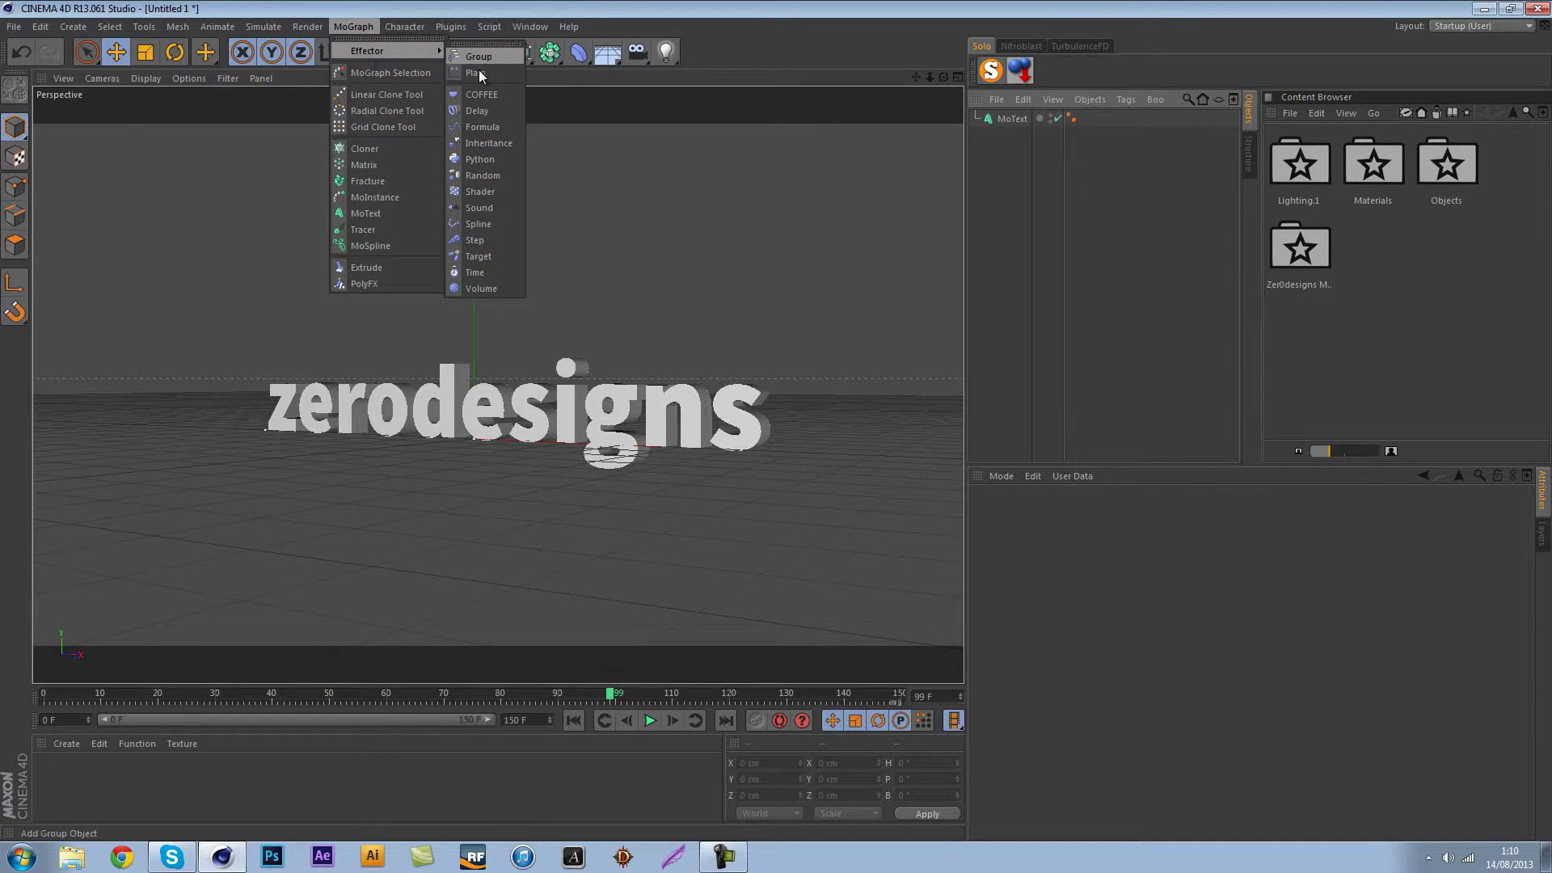
{"action": "left_click", "coordinate": [475, 72]}
{"action": "left_click", "coordinate": [353, 27]}
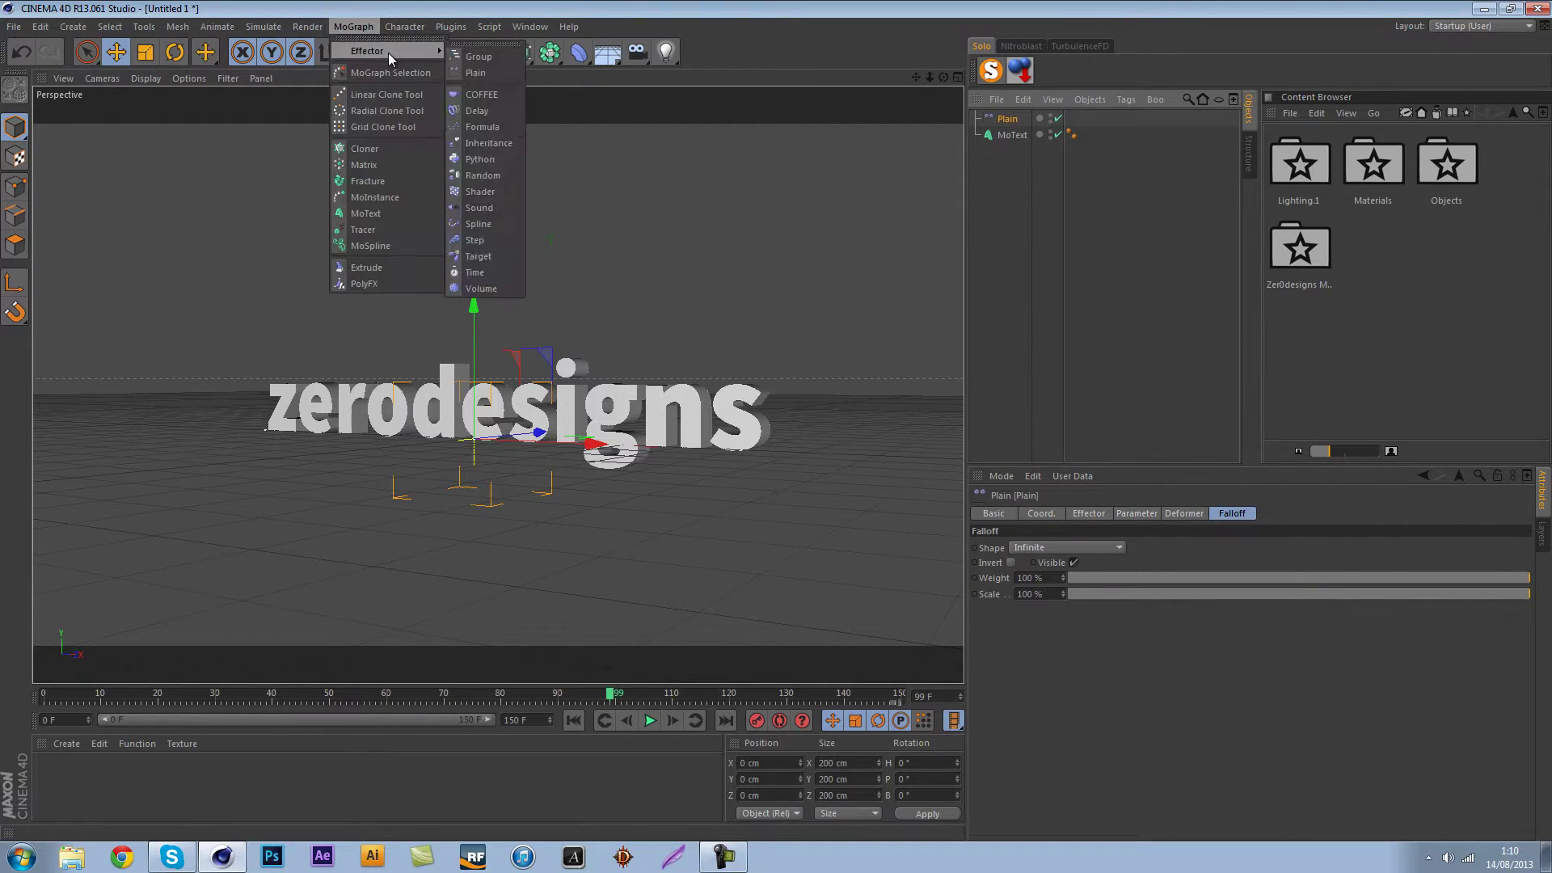
{"action": "left_click", "coordinate": [951, 326]}
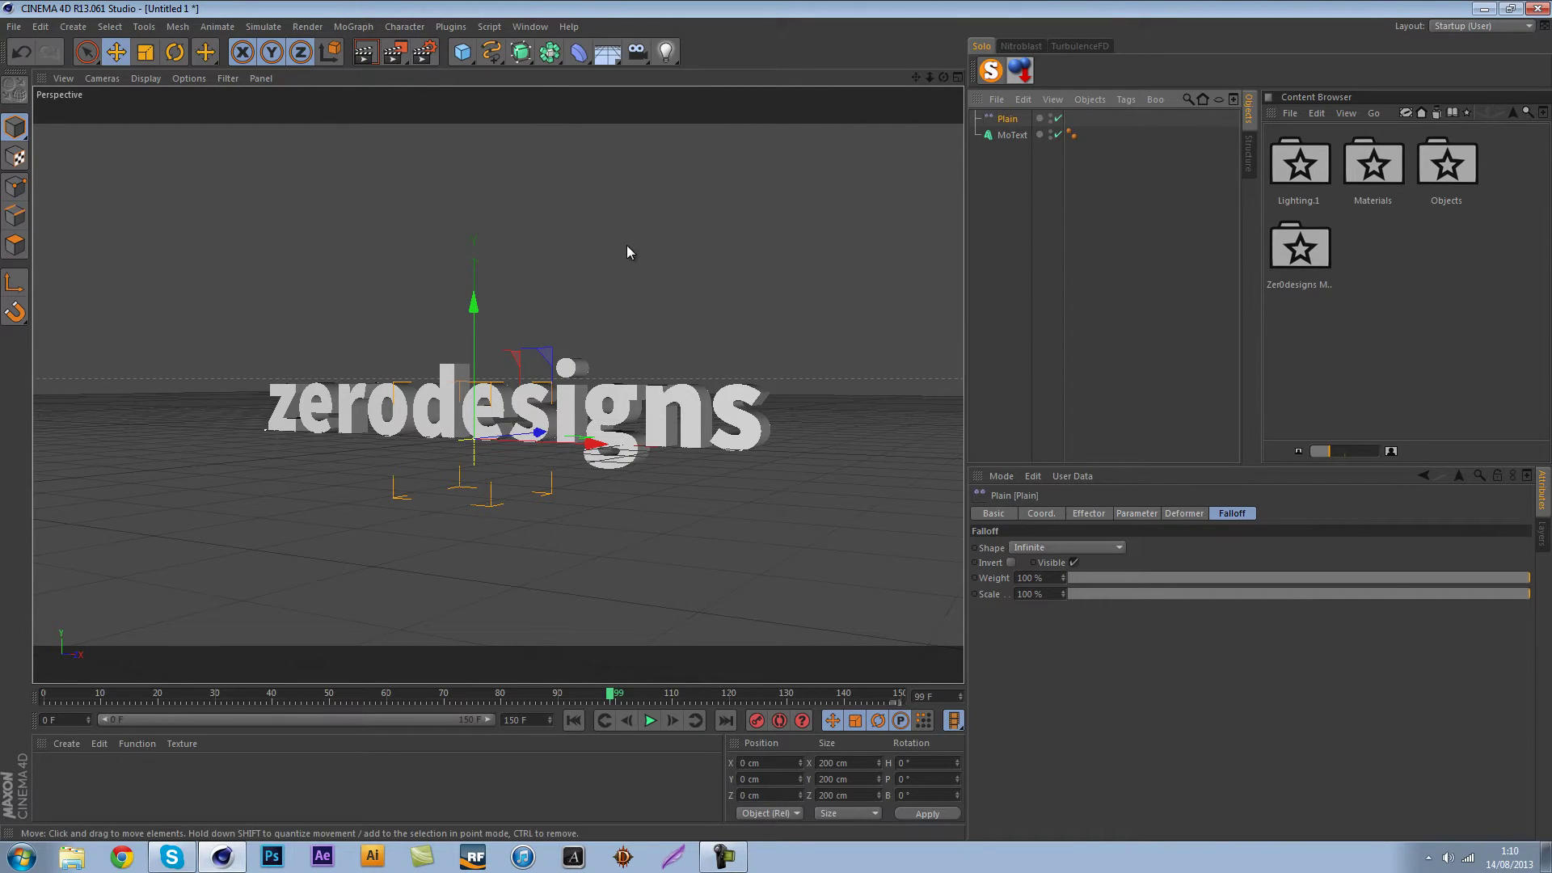
{"action": "key", "text": "ctrl+z"}
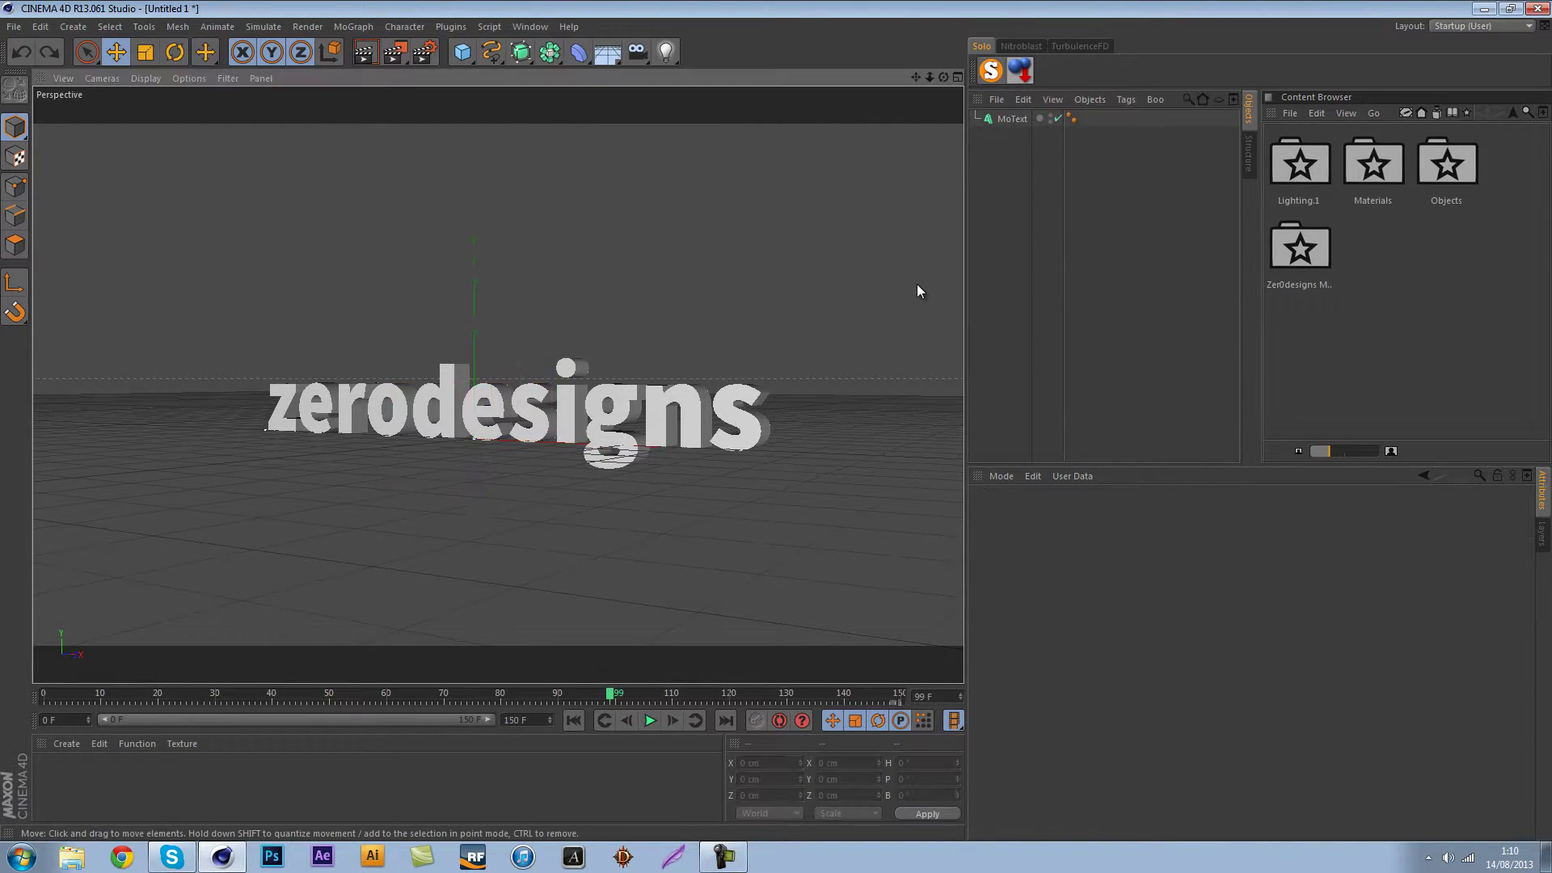
Add a Plain effector with MoText selected, then delete it again.
{"action": "left_click", "coordinate": [1009, 118]}
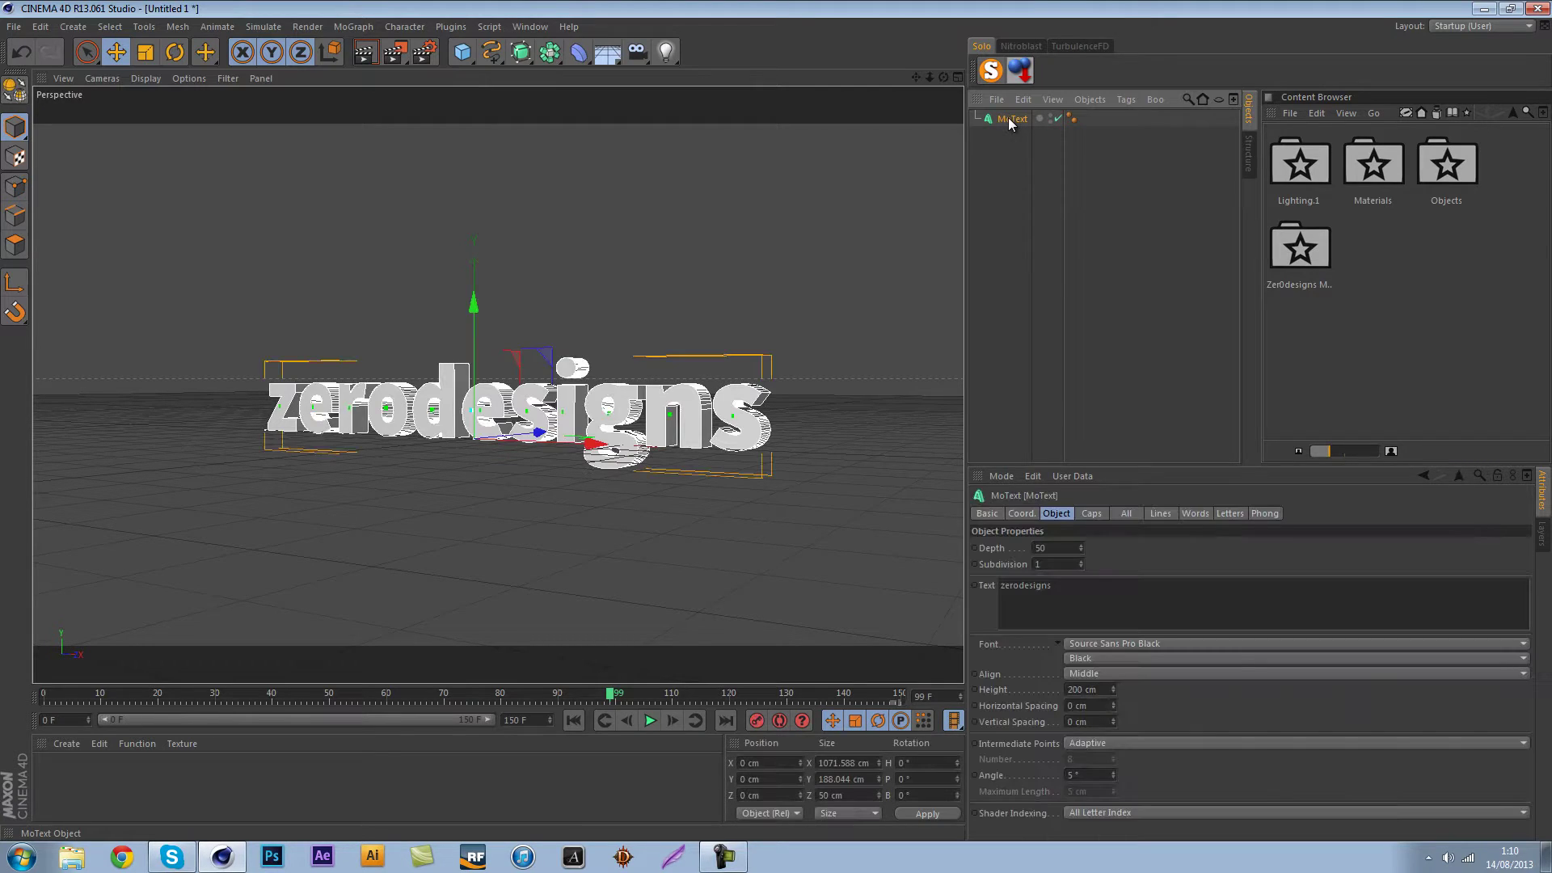
{"action": "left_click", "coordinate": [368, 28]}
{"action": "mouse_move", "coordinate": [377, 50]}
{"action": "left_click", "coordinate": [475, 73]}
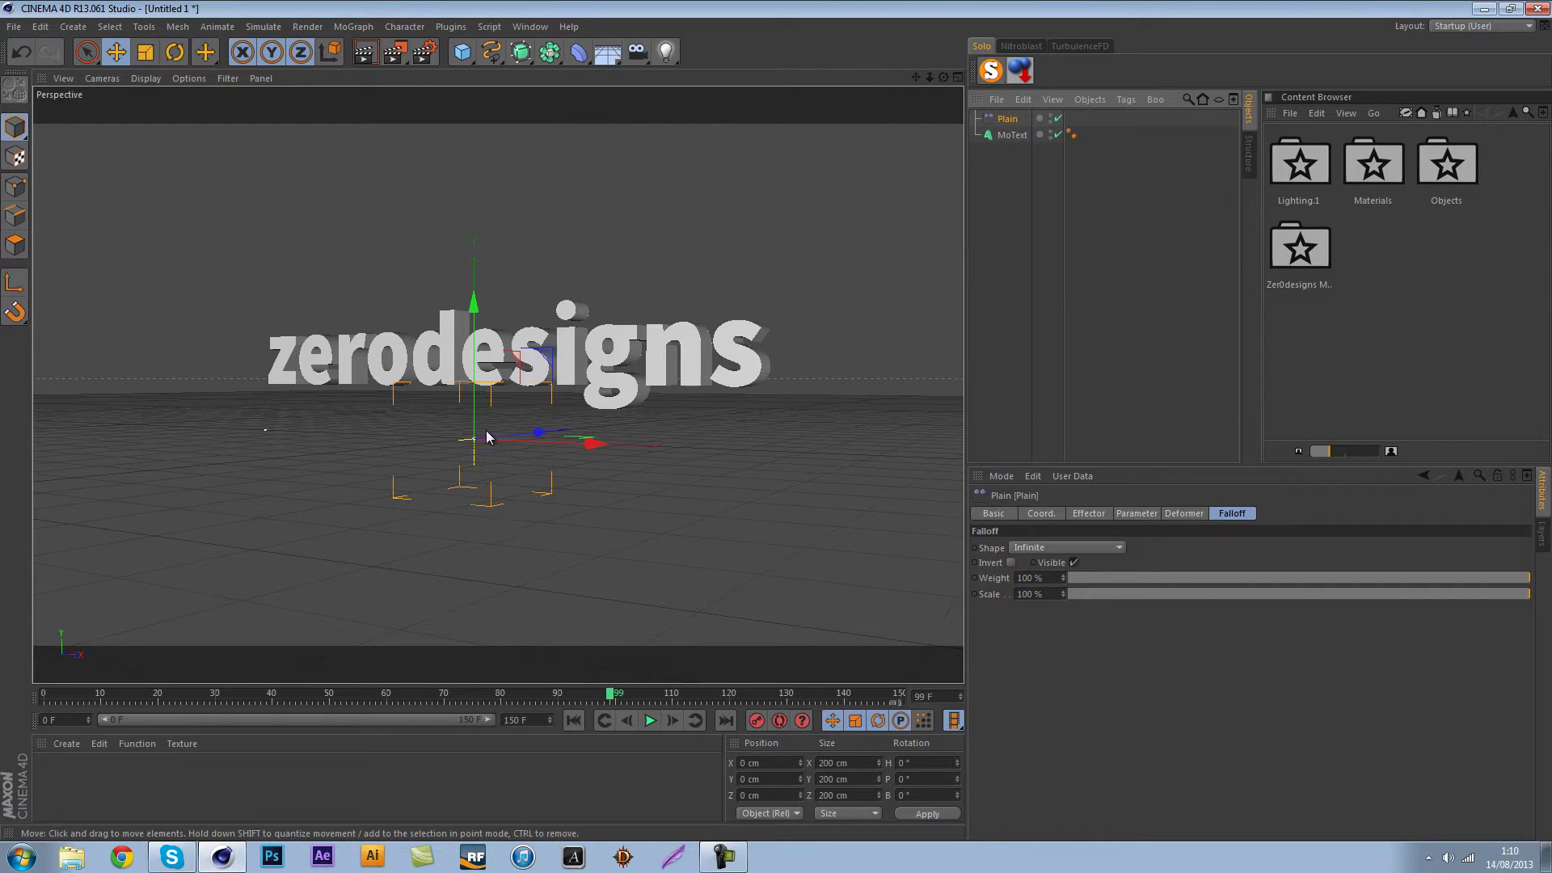
{"action": "key", "text": "Delete"}
Add a Plain effector and drag it into the MoText's effector list.
{"action": "left_click", "coordinate": [1012, 119]}
{"action": "left_click", "coordinate": [1051, 235]}
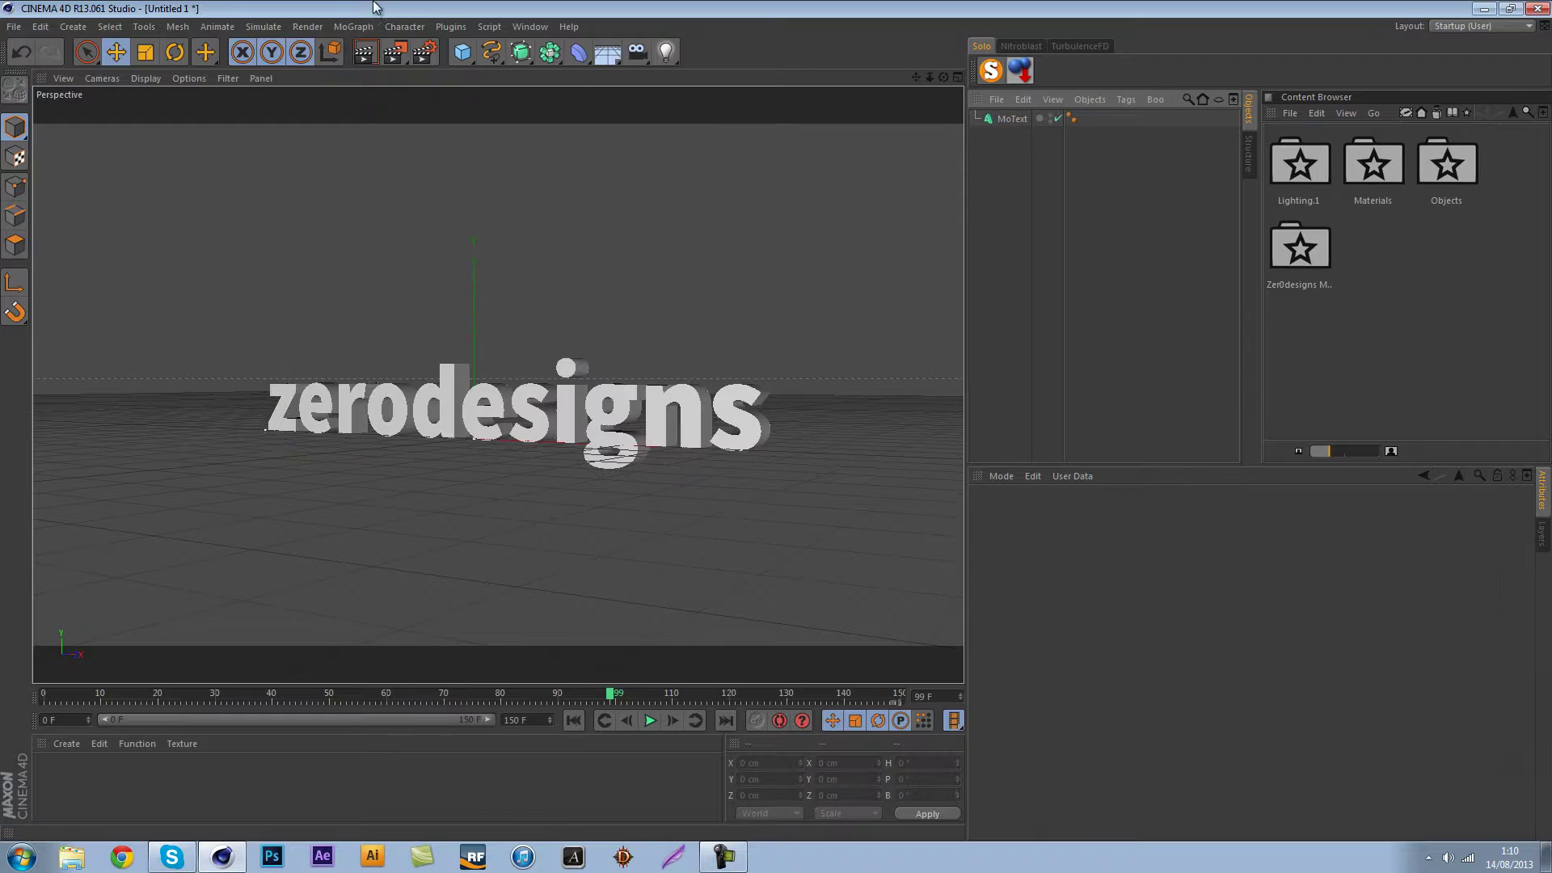
{"action": "left_click", "coordinate": [353, 26]}
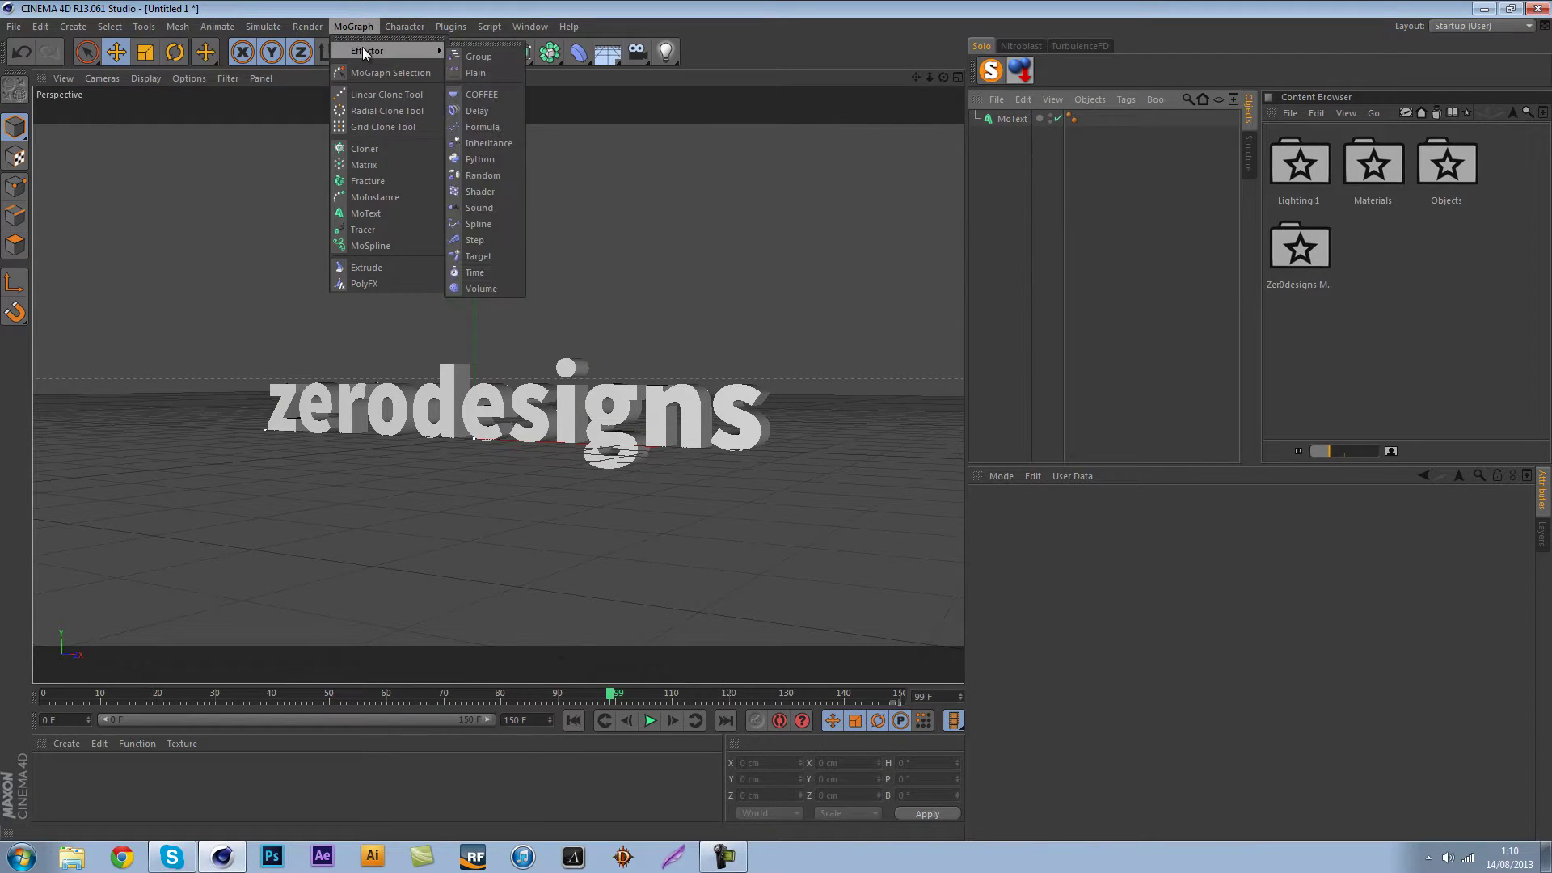
{"action": "left_click", "coordinate": [481, 74]}
{"action": "left_click", "coordinate": [1010, 138]}
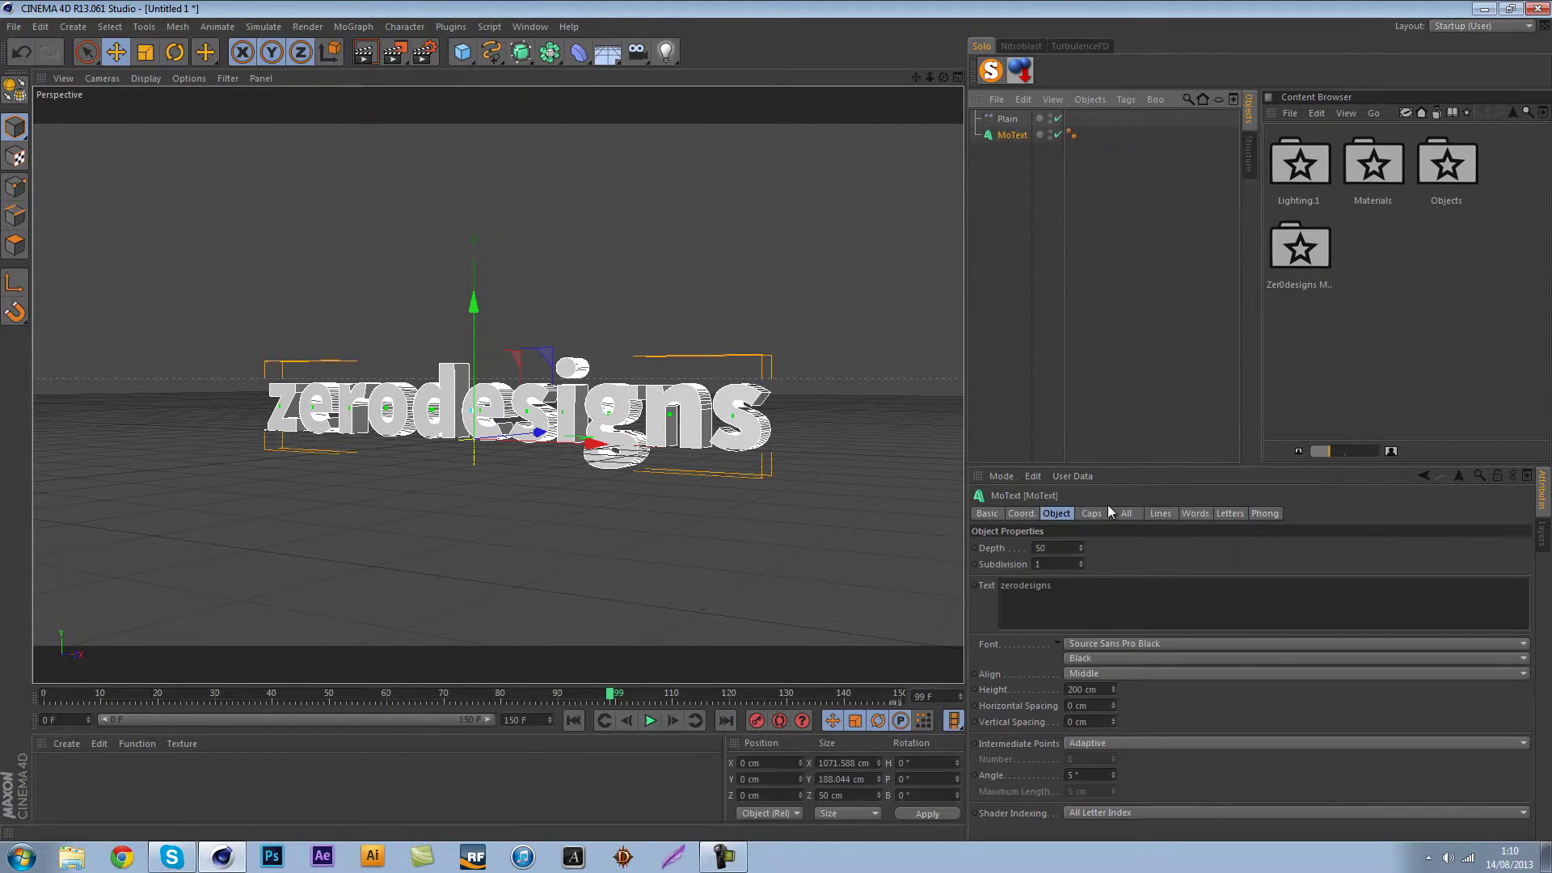
{"action": "left_click", "coordinate": [1126, 514]}
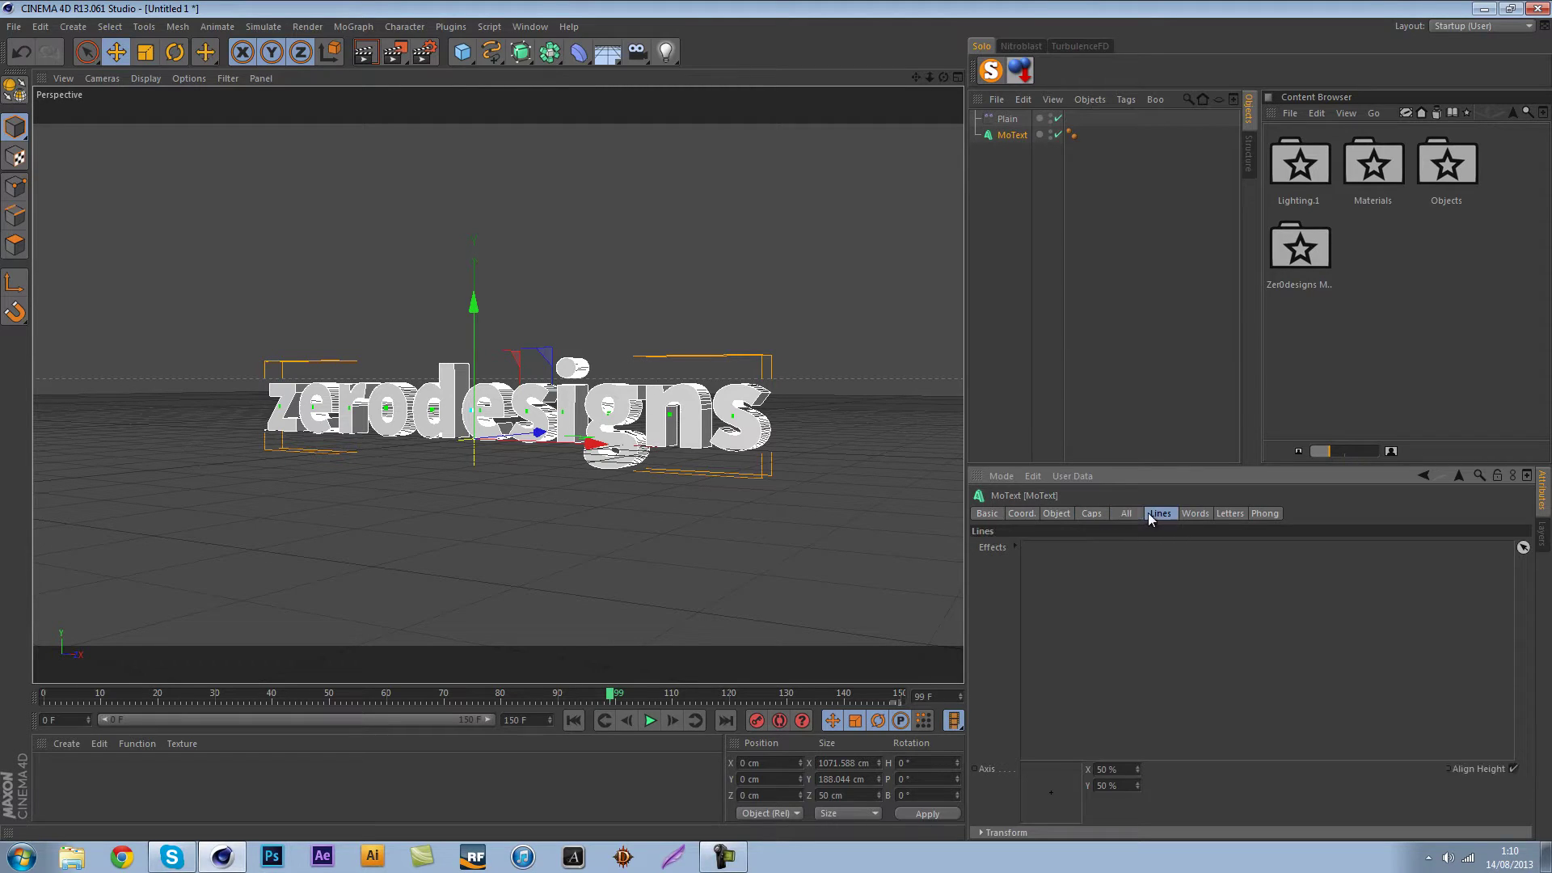
{"action": "left_click", "coordinate": [1160, 514]}
{"action": "left_click", "coordinate": [1194, 514]}
{"action": "left_click", "coordinate": [1160, 514]}
{"action": "left_click", "coordinate": [1126, 514]}
{"action": "left_click_drag", "start_coordinate": [1007, 119], "coordinate": [1067, 558]}
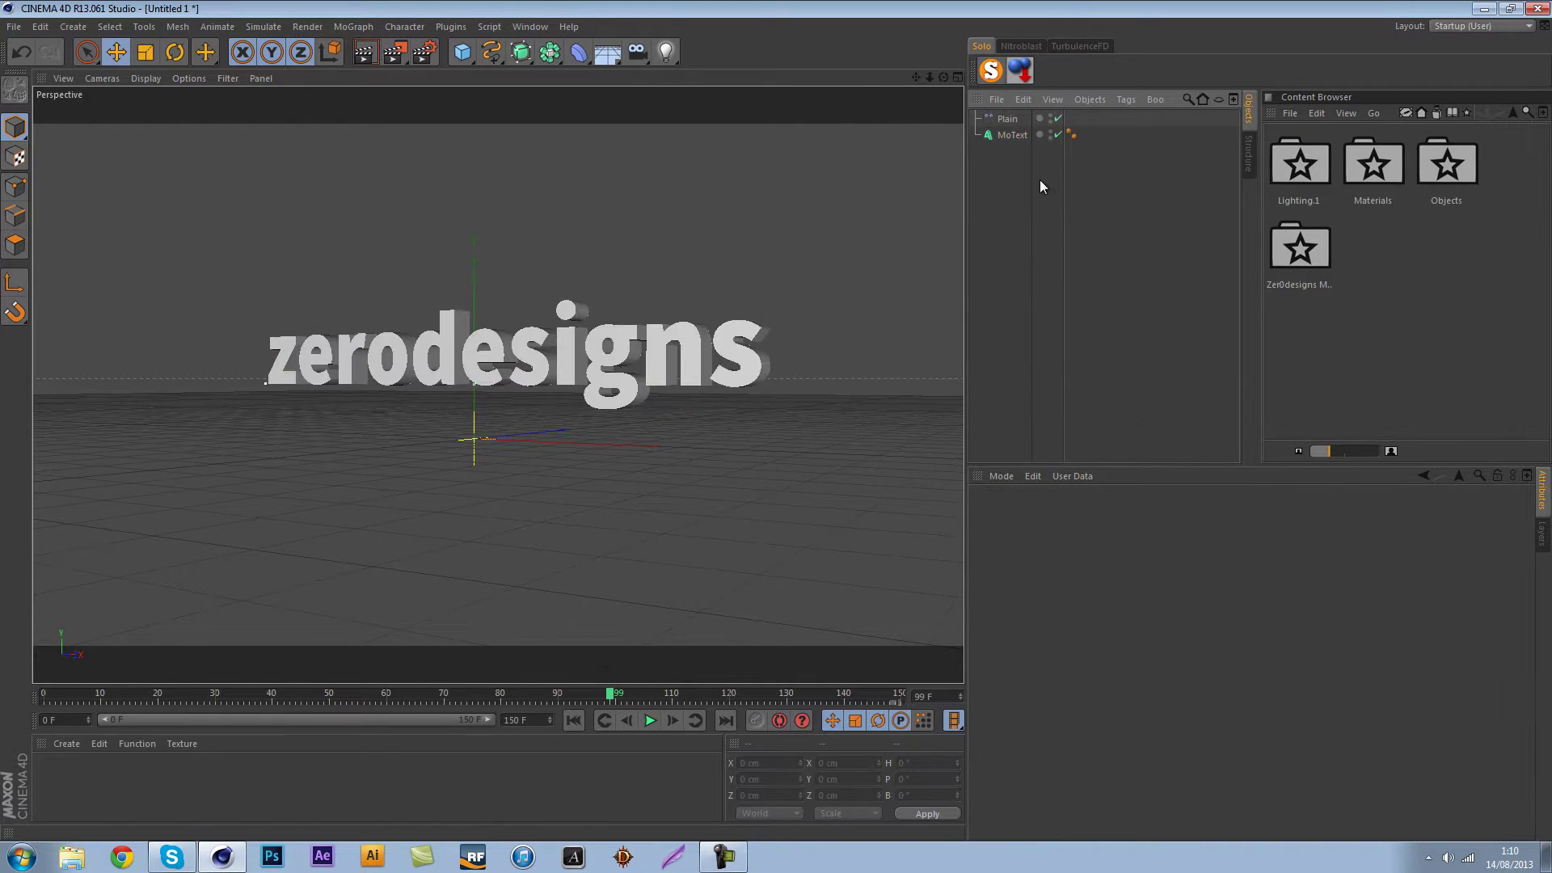
Delete that Plain and re-add one with MoText selected so it links automatically.
{"action": "left_click", "coordinate": [1003, 121]}
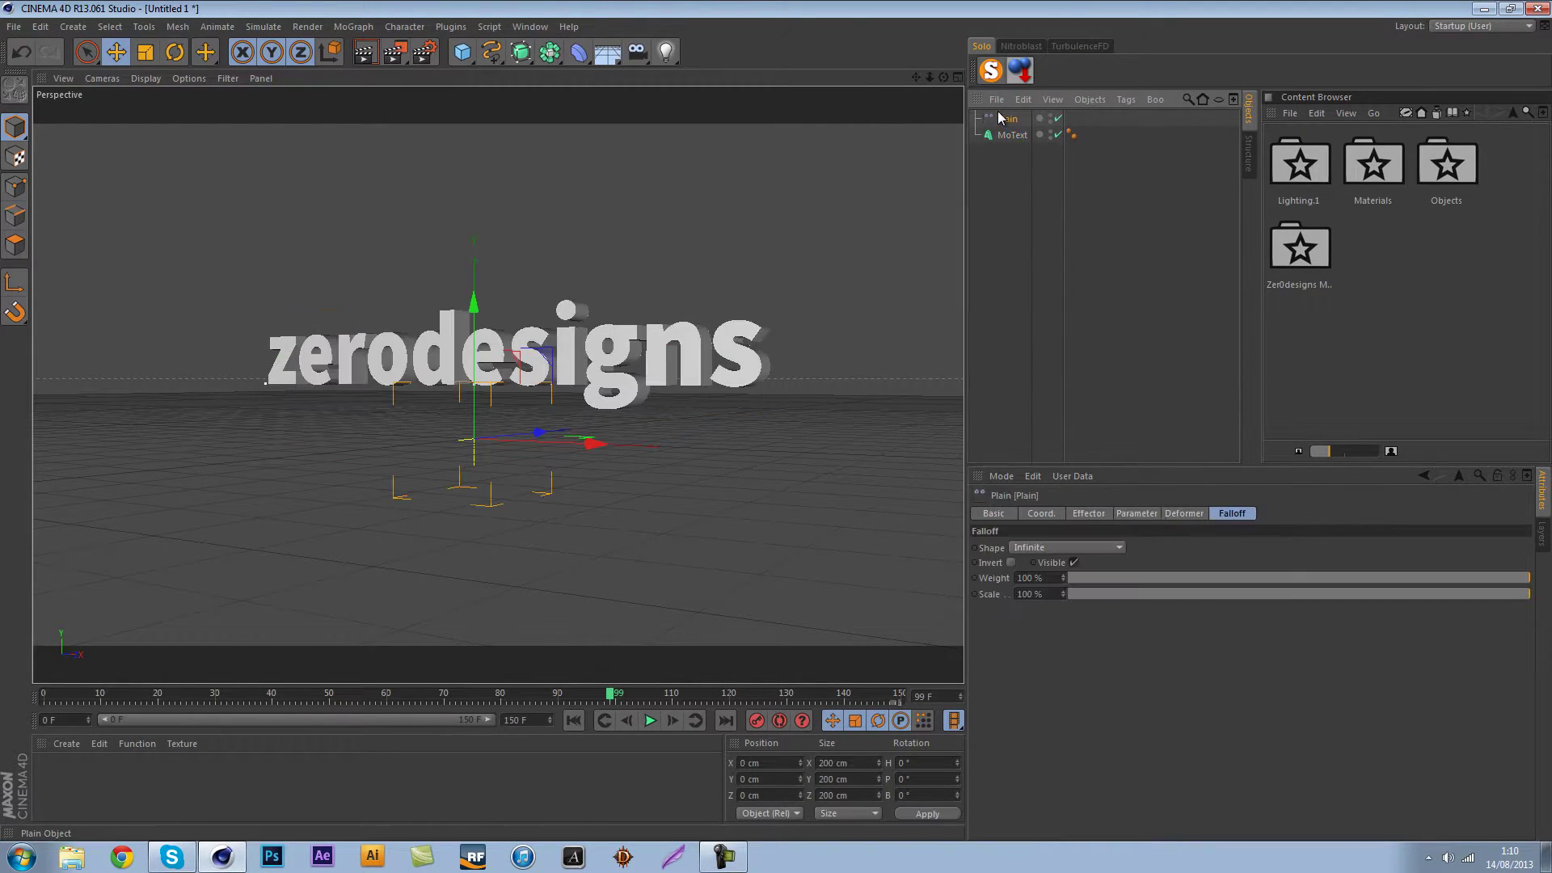
{"action": "key", "text": "Delete"}
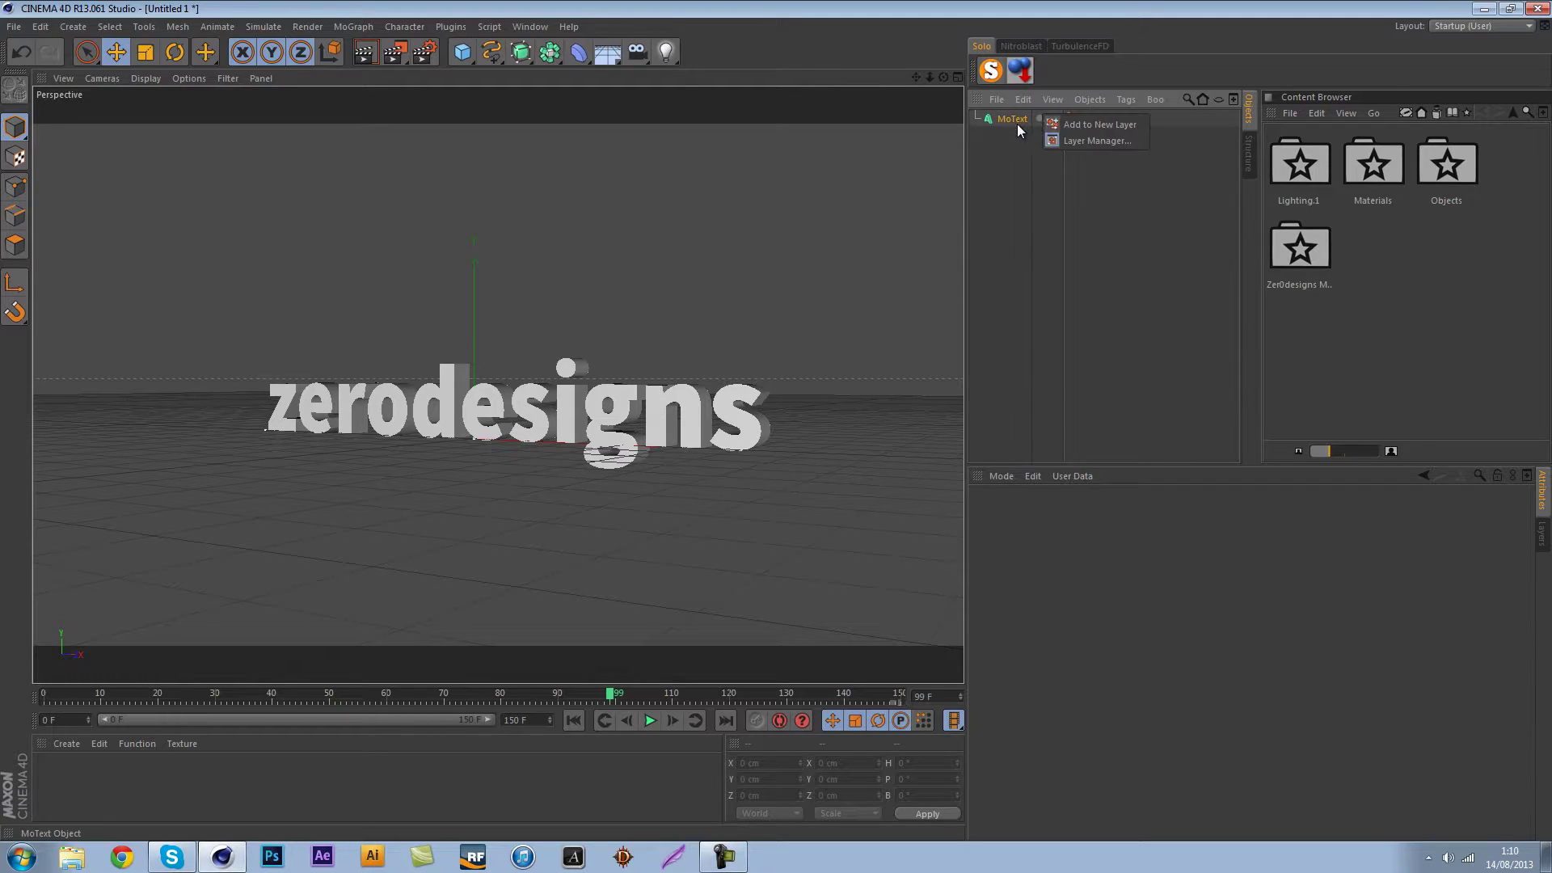
{"action": "left_click", "coordinate": [1012, 121]}
{"action": "left_click", "coordinate": [354, 27]}
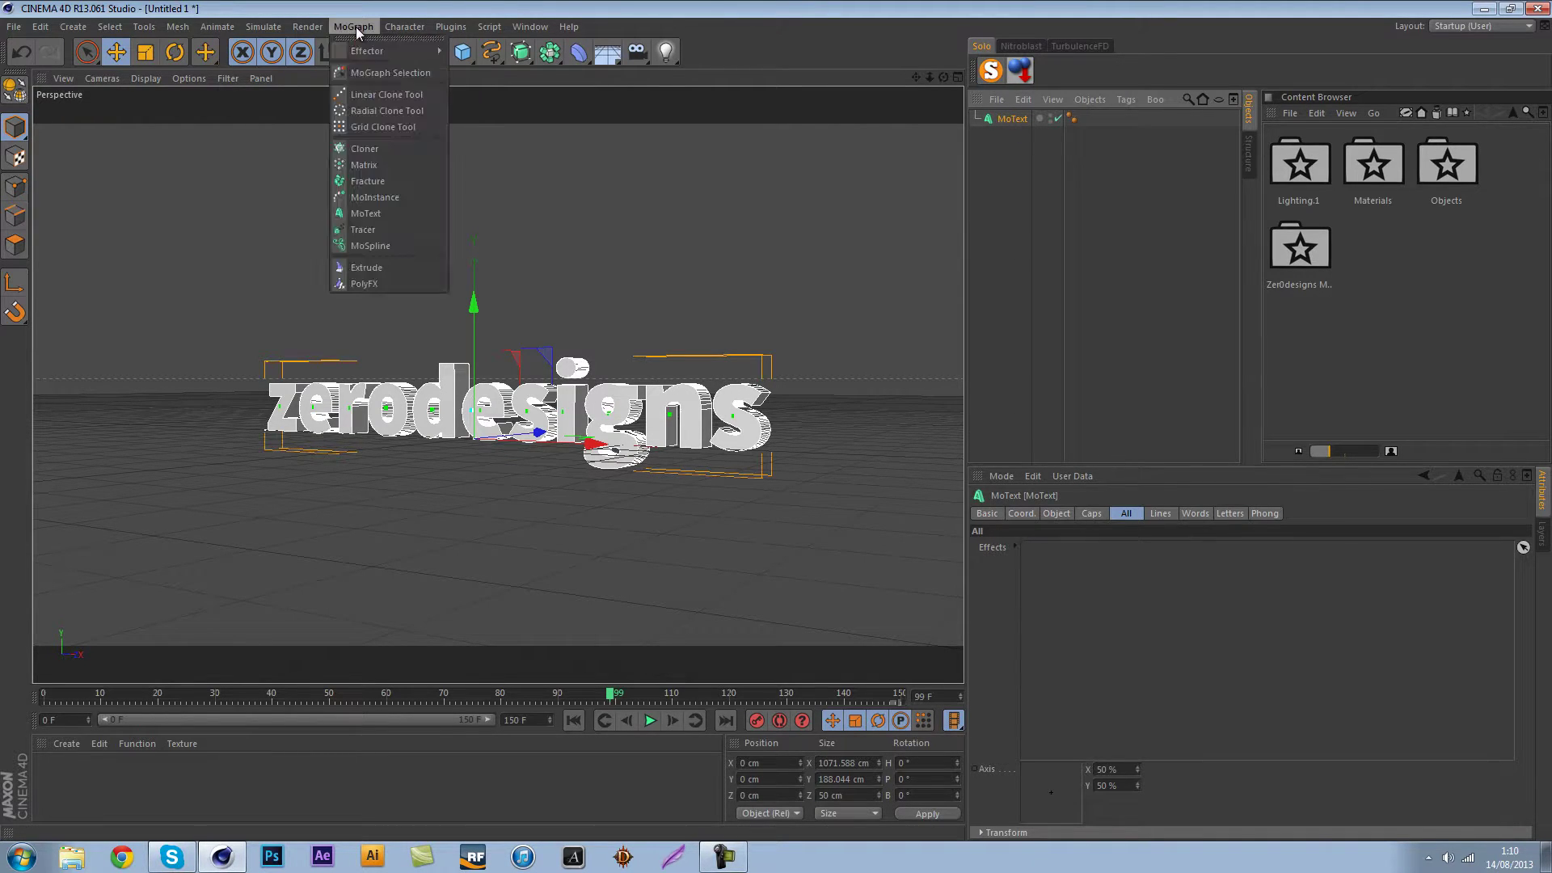
{"action": "mouse_move", "coordinate": [385, 51]}
{"action": "left_click", "coordinate": [493, 73]}
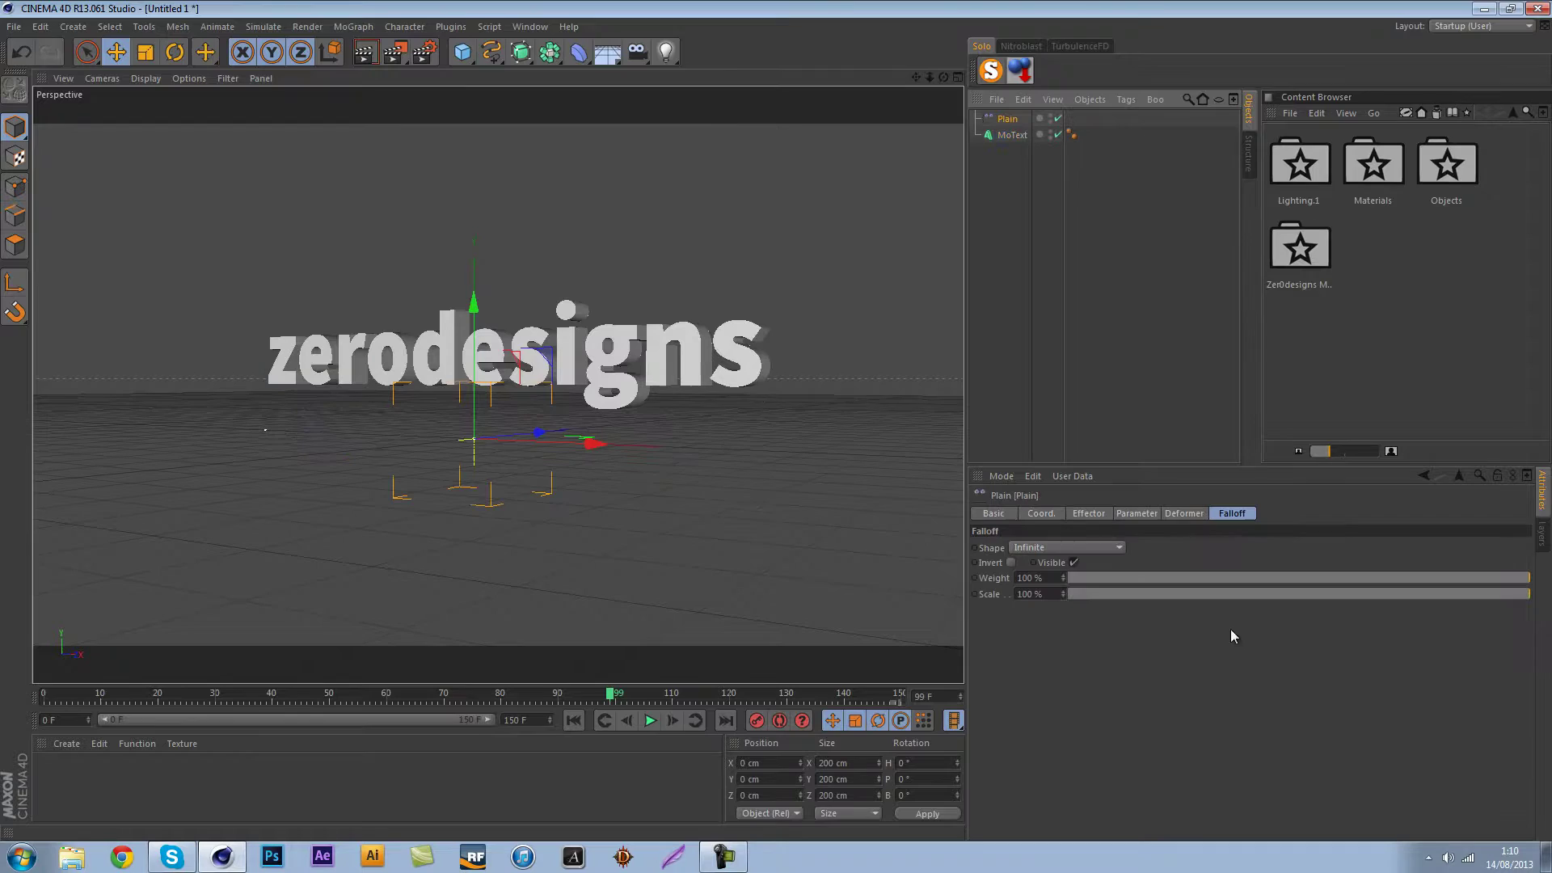
Switch the Plain from Position to Scale and set S.Z and S.X to -1.
{"action": "left_click", "coordinate": [1089, 514]}
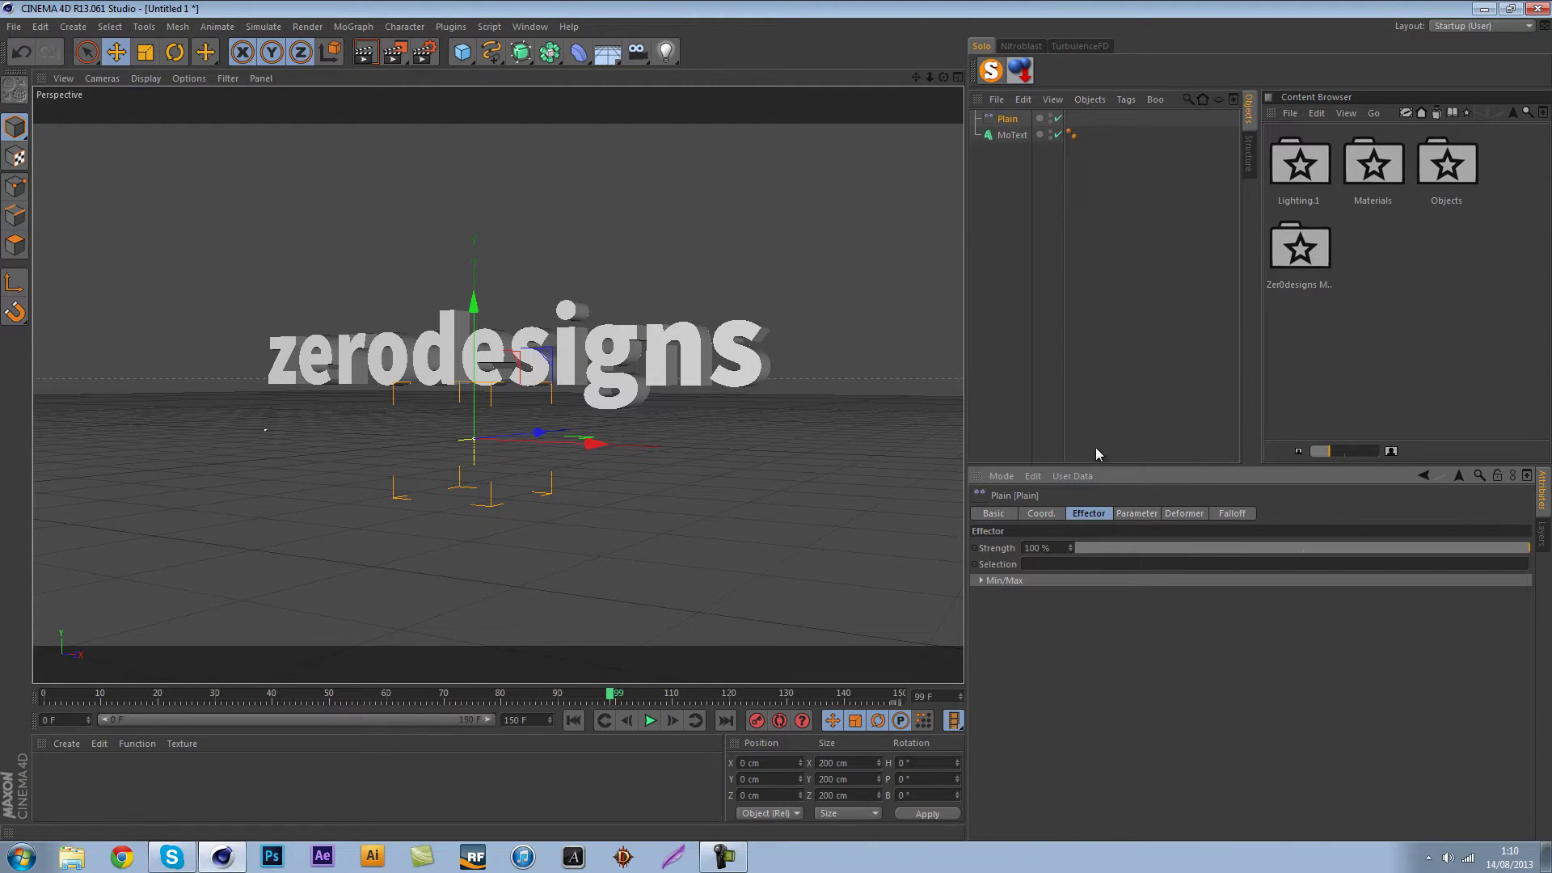
{"action": "left_click", "coordinate": [1134, 514]}
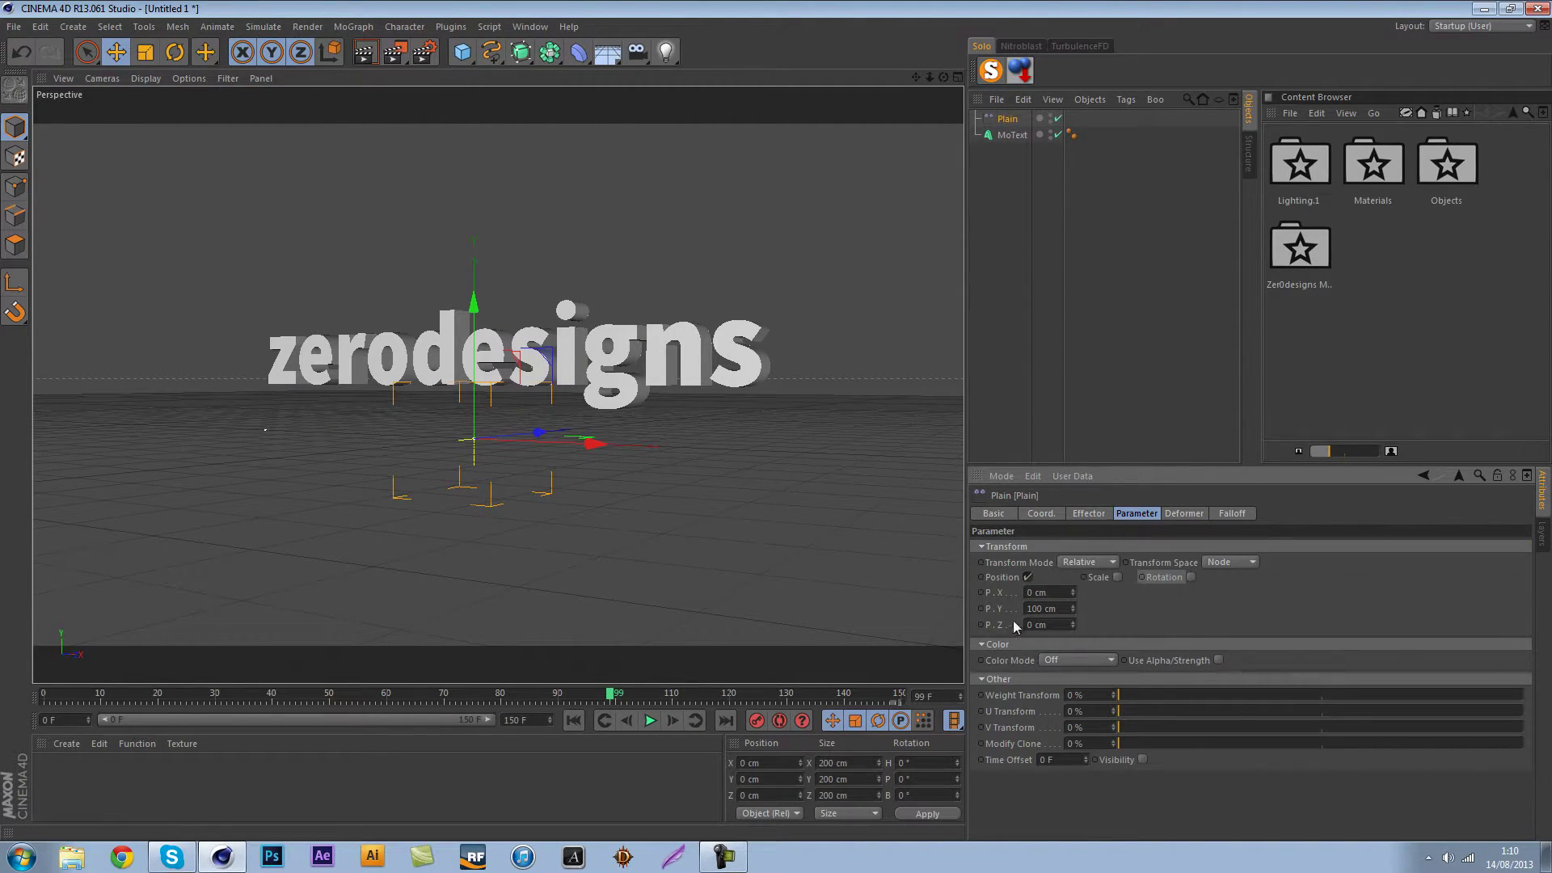
{"action": "left_click", "coordinate": [1028, 577]}
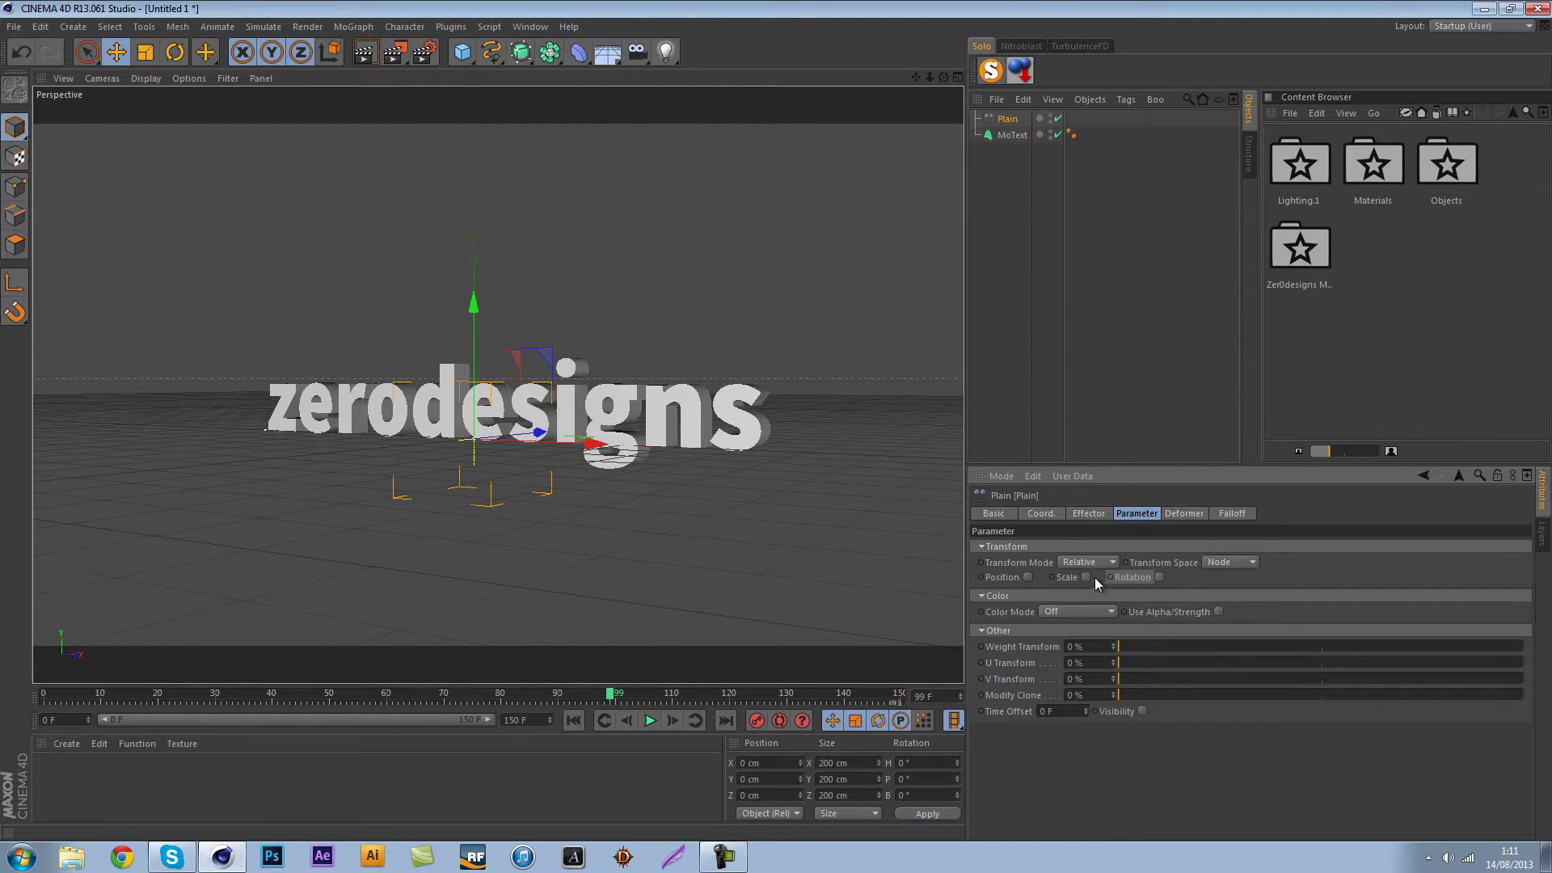
{"action": "left_click", "coordinate": [1088, 578]}
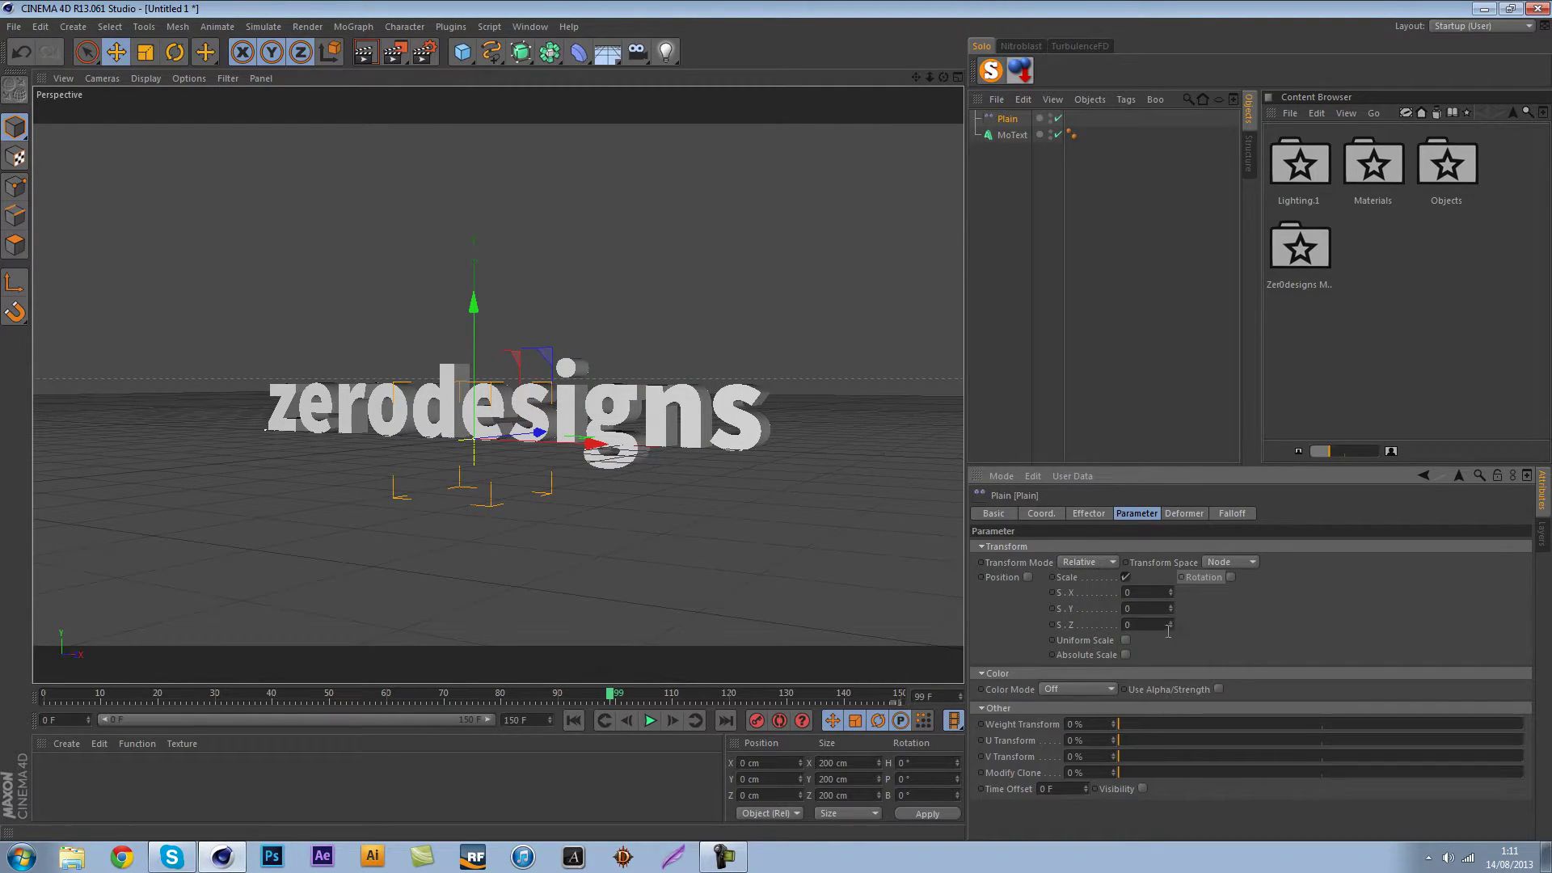
{"action": "left_click_drag", "start_coordinate": [1170, 627], "coordinate": [817, 606]}
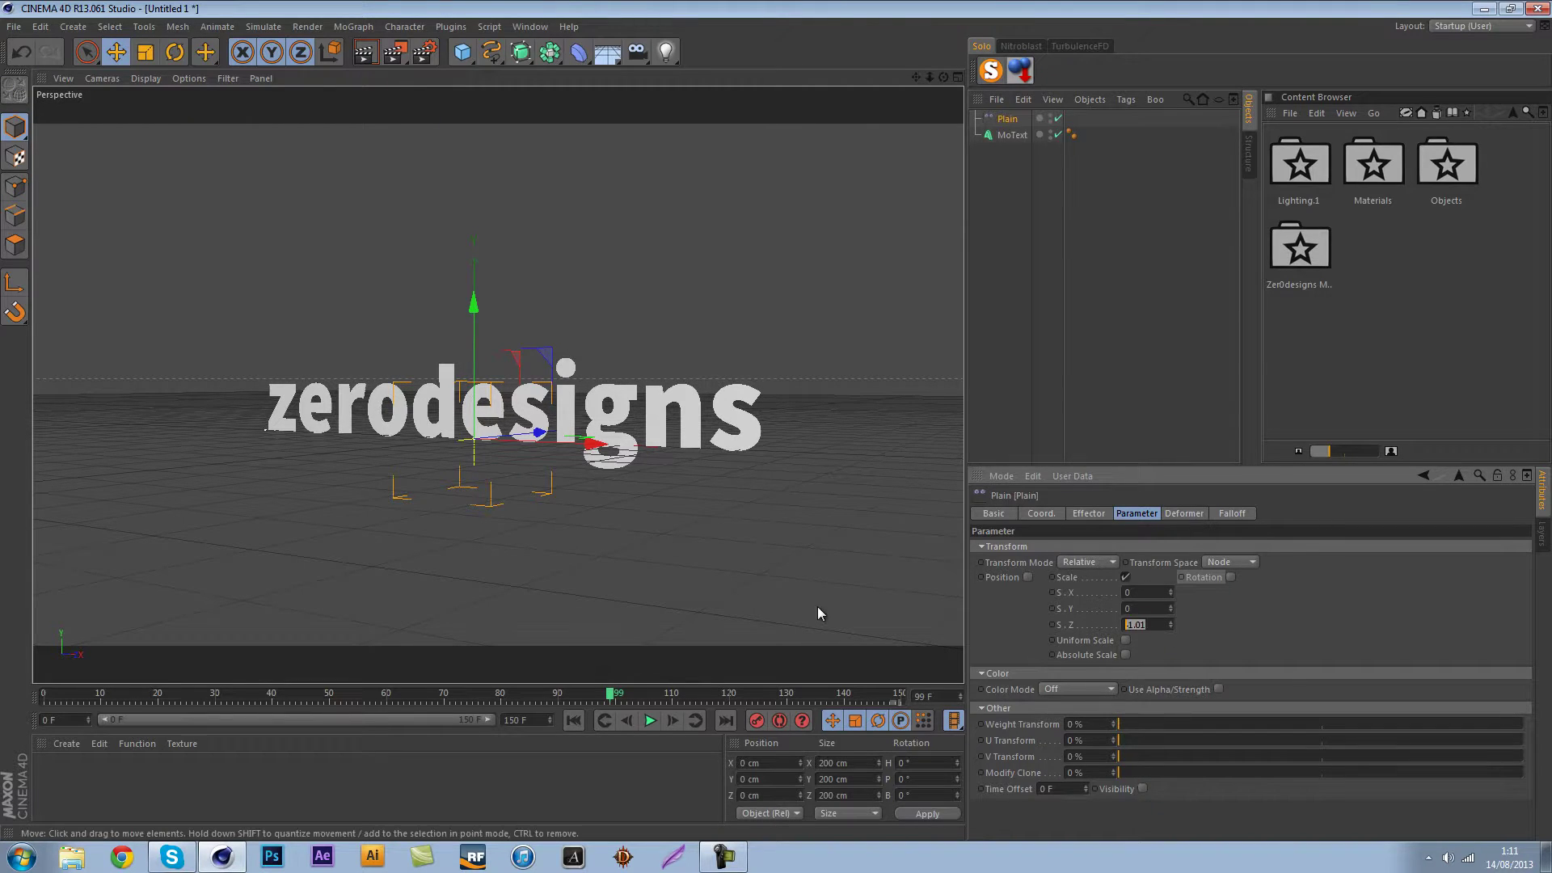
{"action": "type", "text": "-1"}
{"action": "key", "text": "Return"}
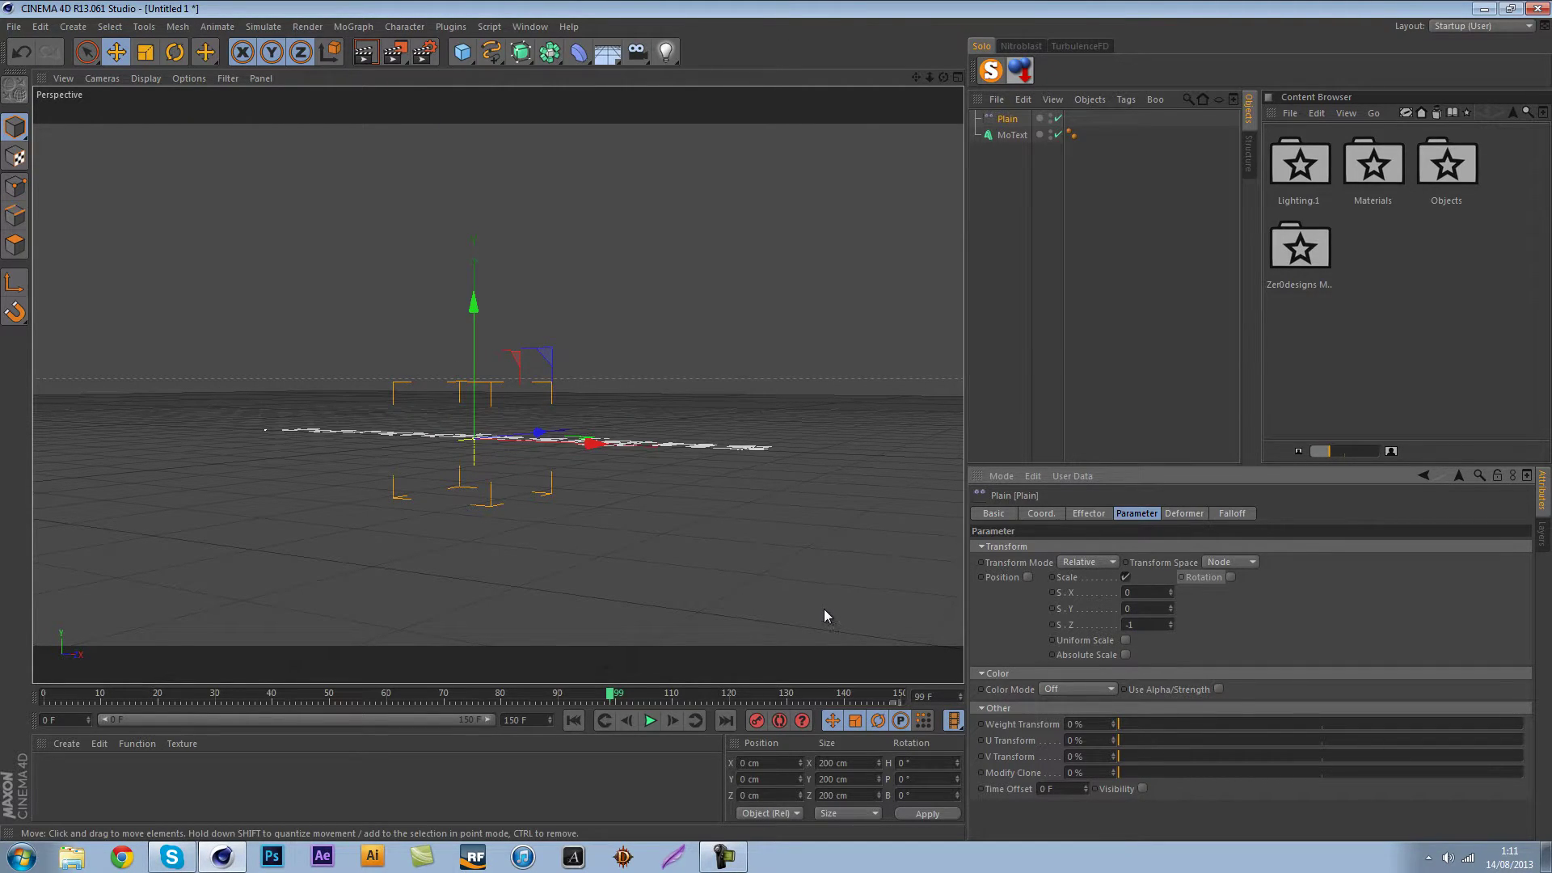
{"action": "left_click_drag", "start_coordinate": [735, 497], "coordinate": [928, 526], "text": "alt"}
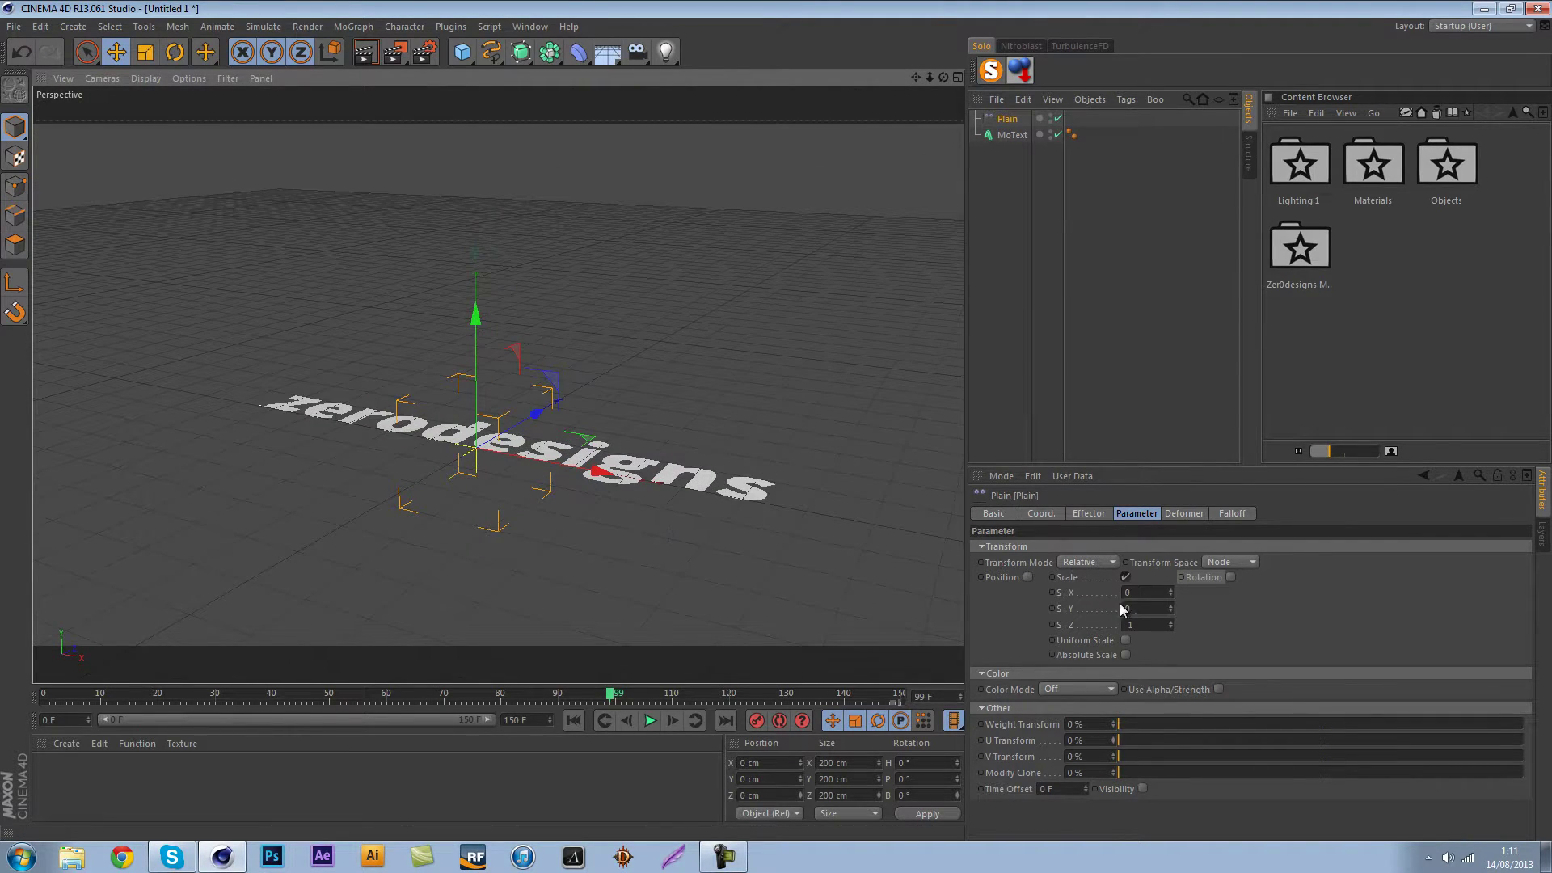
{"action": "left_click_drag", "start_coordinate": [1170, 594], "coordinate": [1171, 591]}
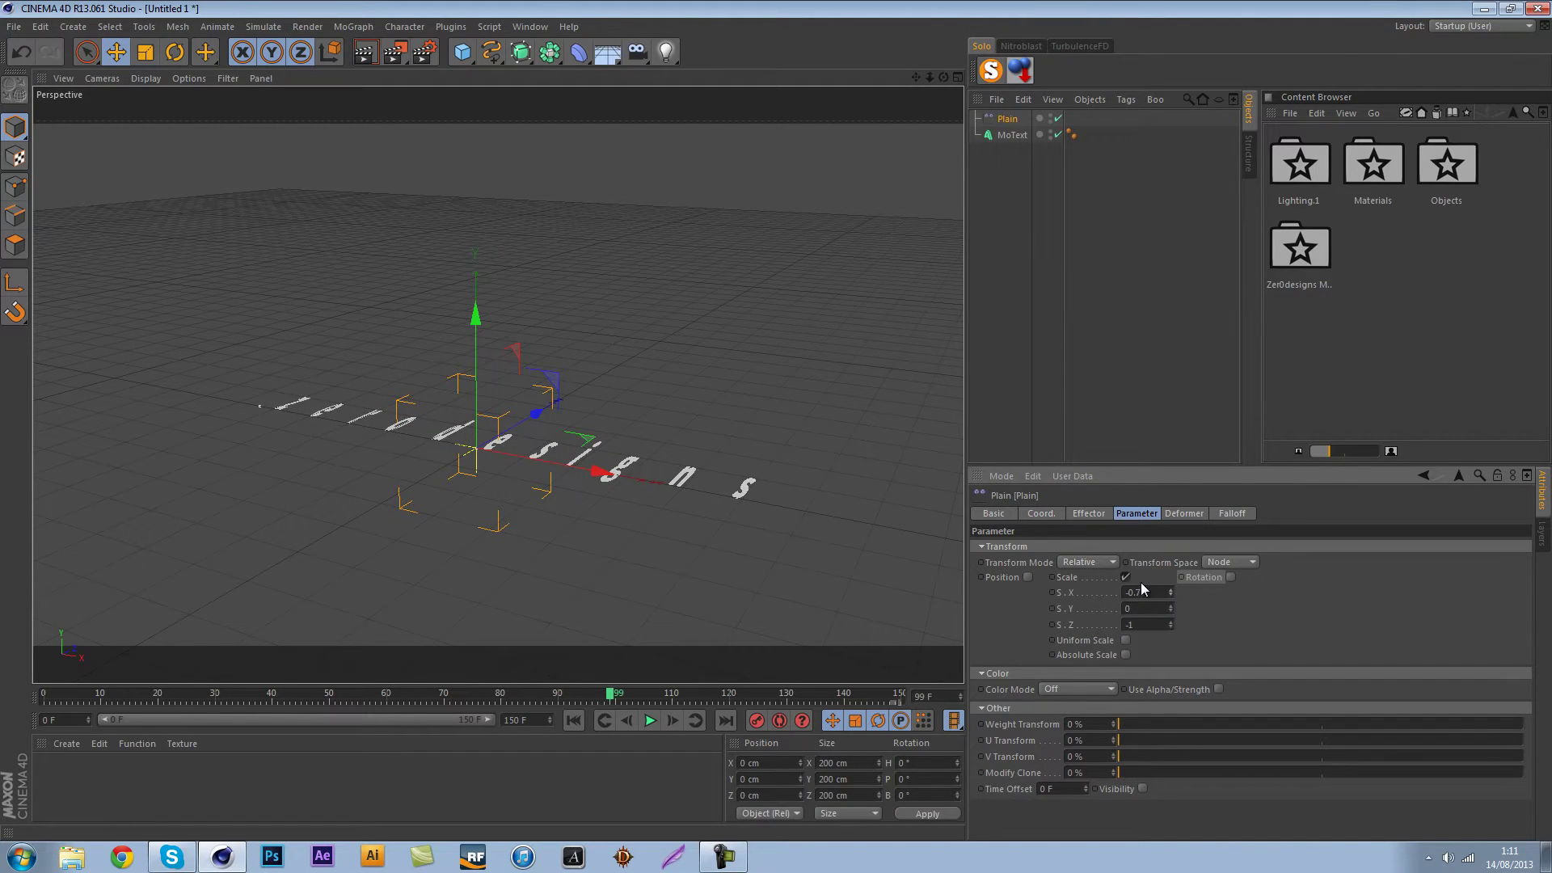
{"action": "left_click", "coordinate": [1155, 593]}
{"action": "type", "text": "-"}
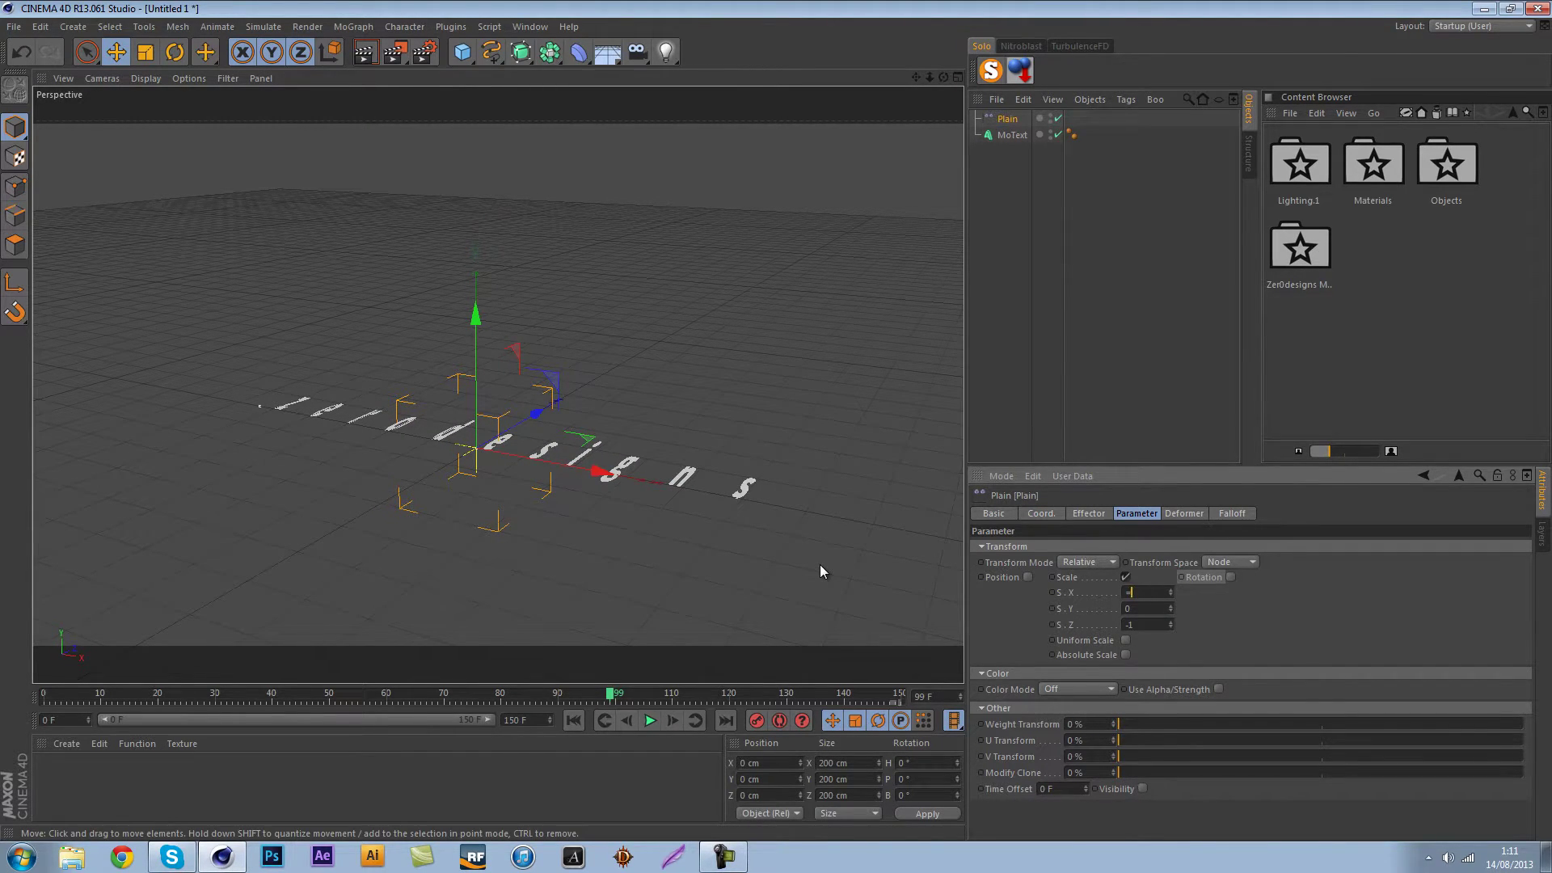
{"action": "type", "text": "1"}
{"action": "key", "text": "Return"}
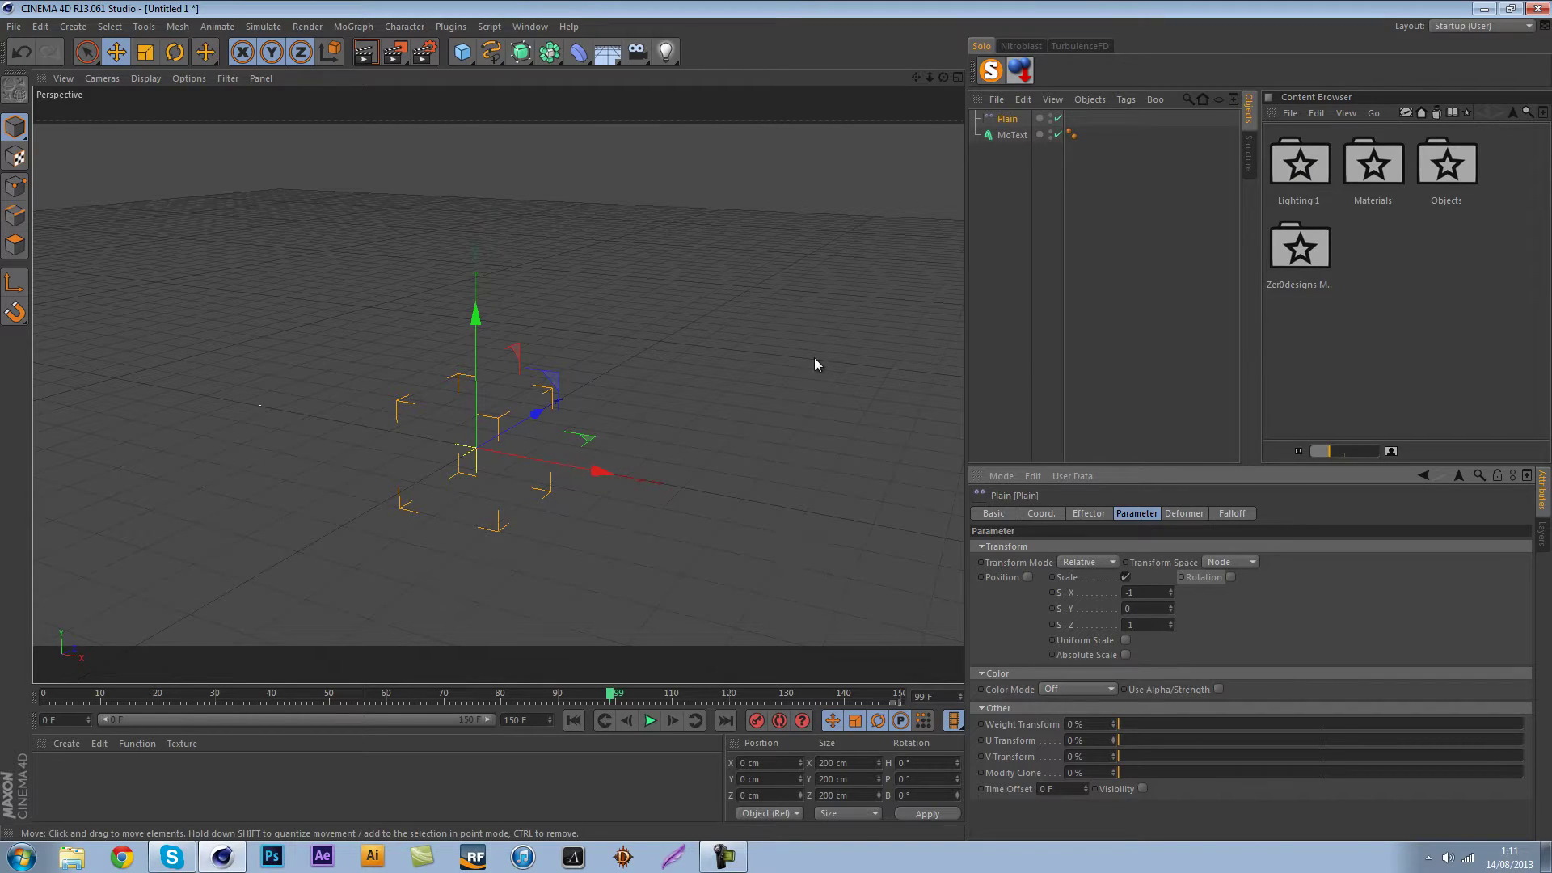
Give the Plain a Linear falloff oriented -X and park it at X -619 cm, left of the text.
{"action": "left_click", "coordinate": [1182, 514]}
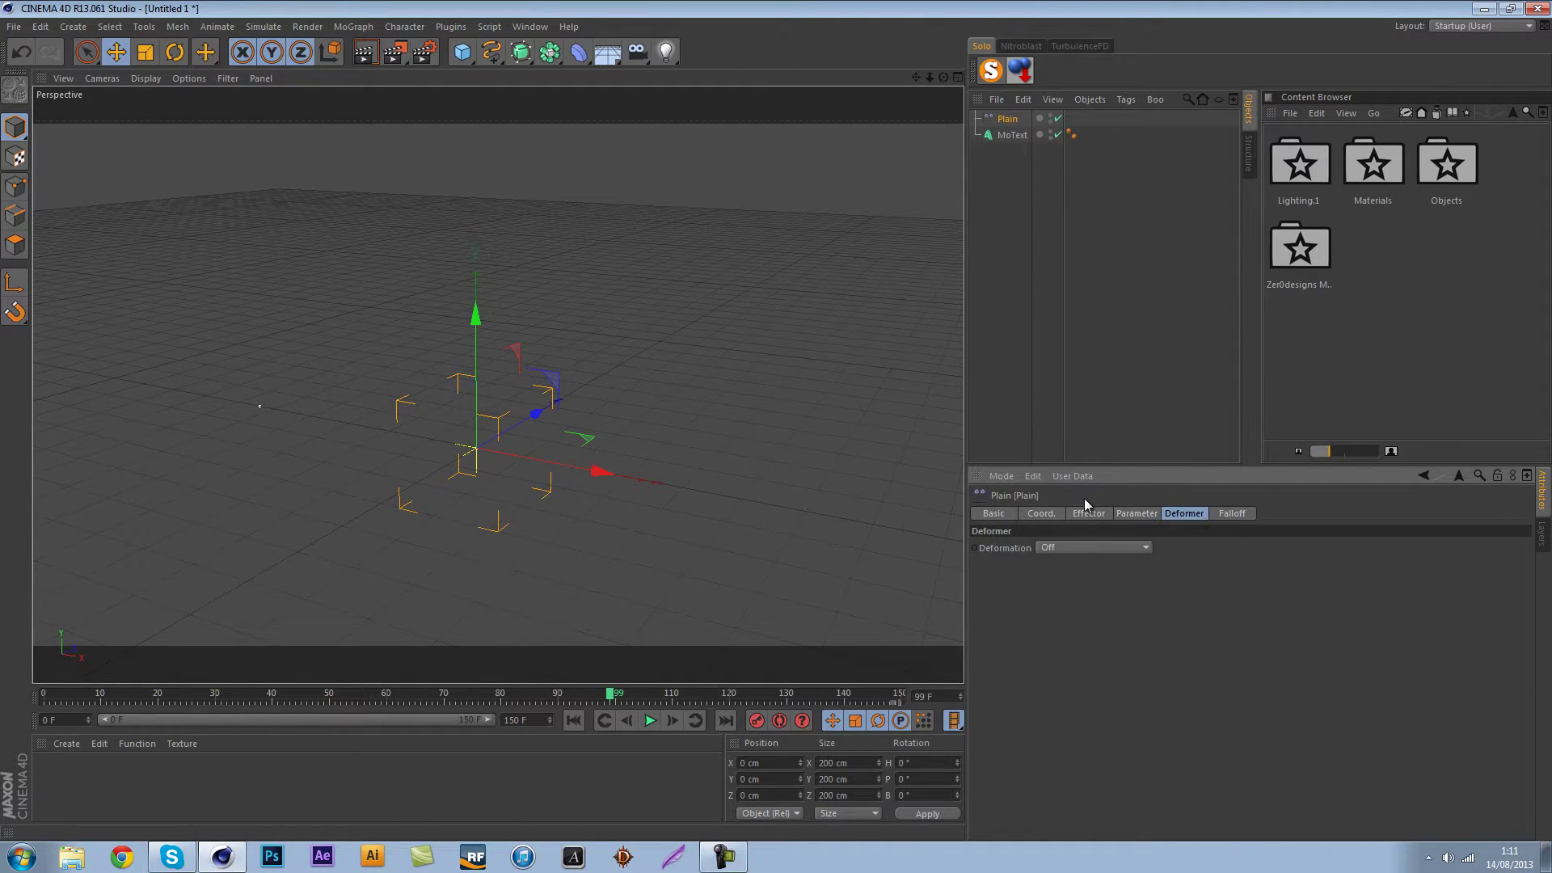
{"action": "left_click", "coordinate": [1229, 516]}
{"action": "left_click", "coordinate": [1098, 547]}
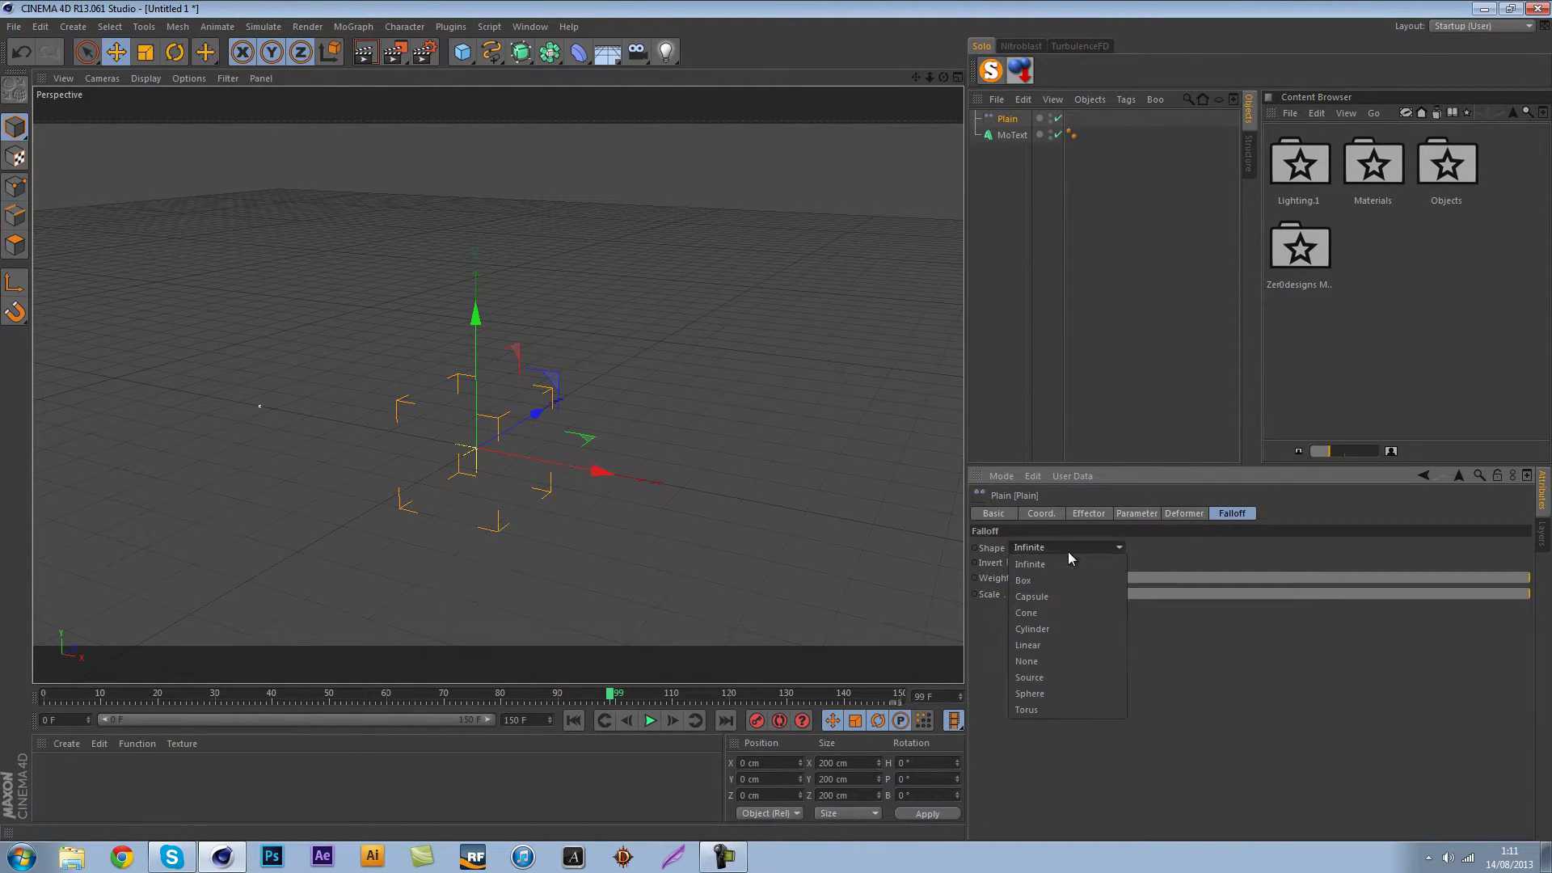
{"action": "left_click", "coordinate": [1061, 646]}
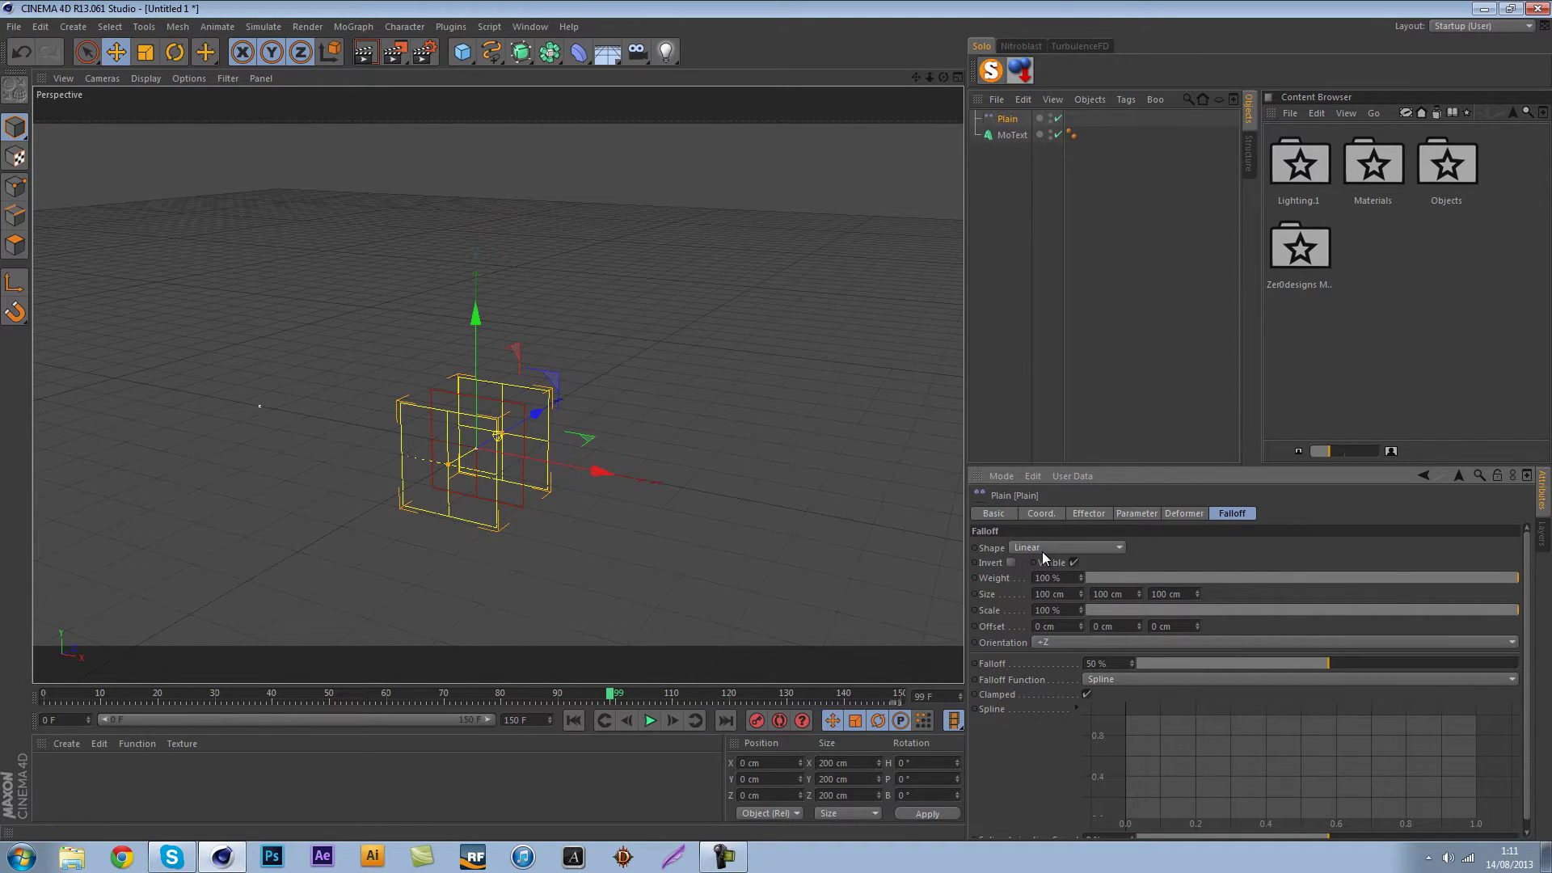
{"action": "left_click", "coordinate": [1053, 644]}
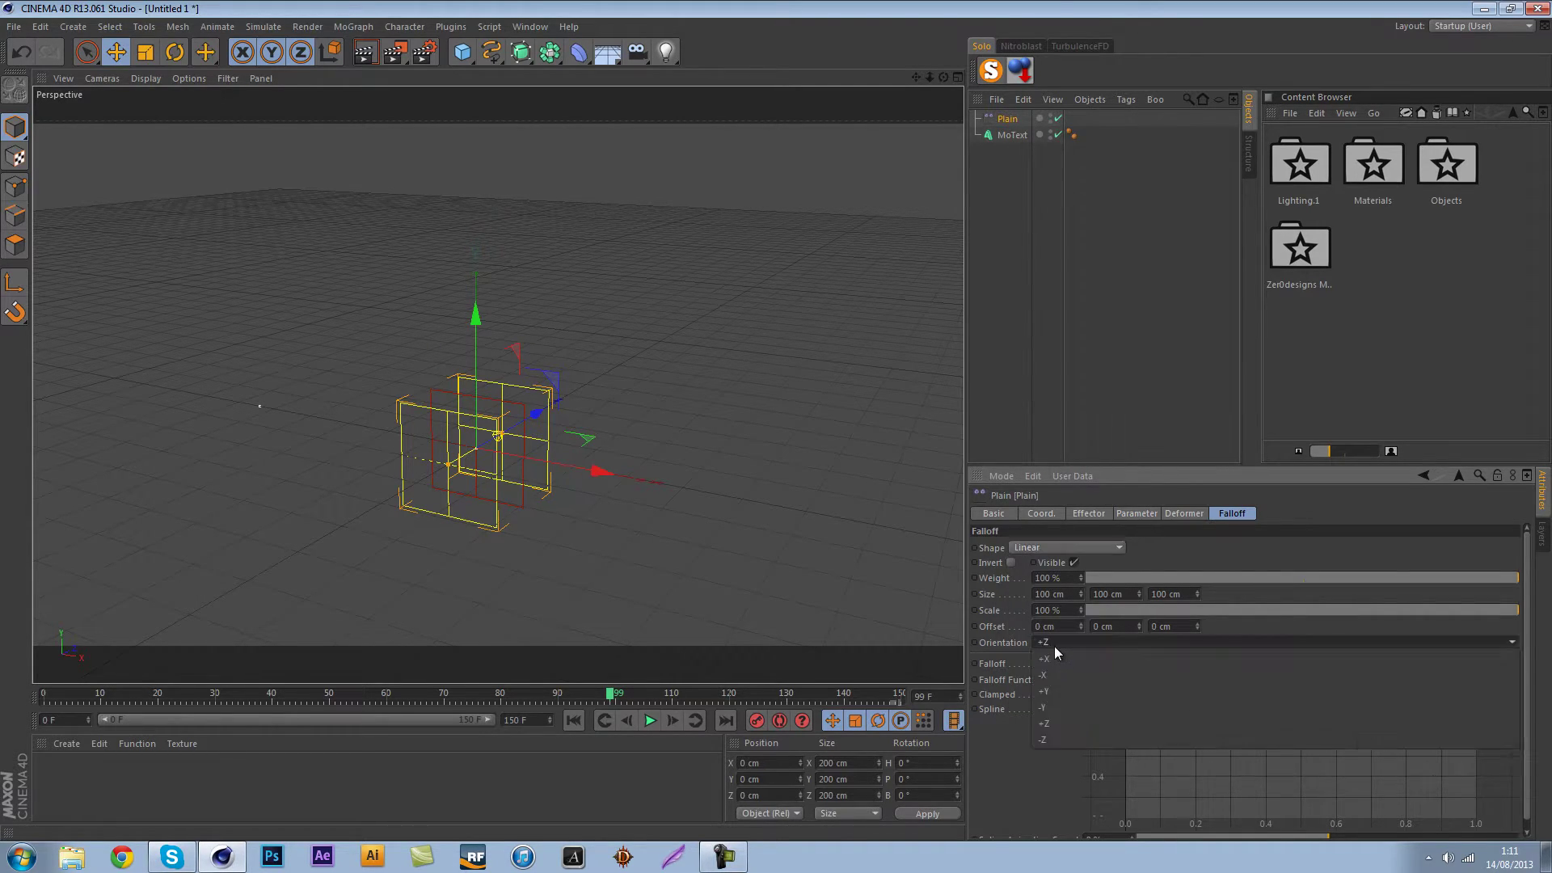
{"action": "left_click", "coordinate": [1058, 660]}
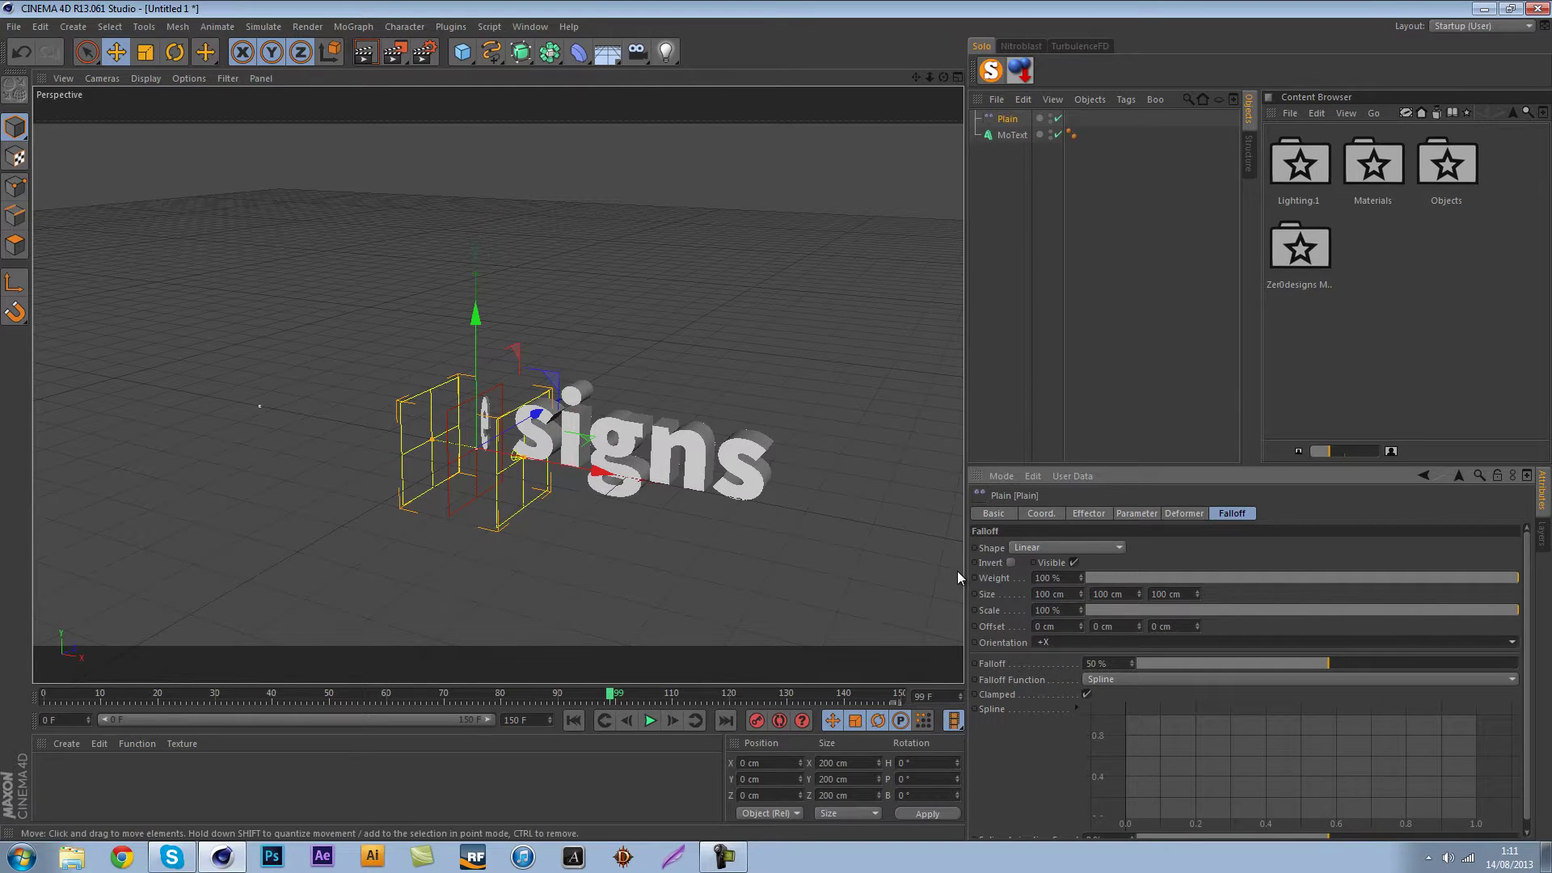
{"action": "left_click", "coordinate": [1046, 645]}
{"action": "left_click", "coordinate": [1052, 677]}
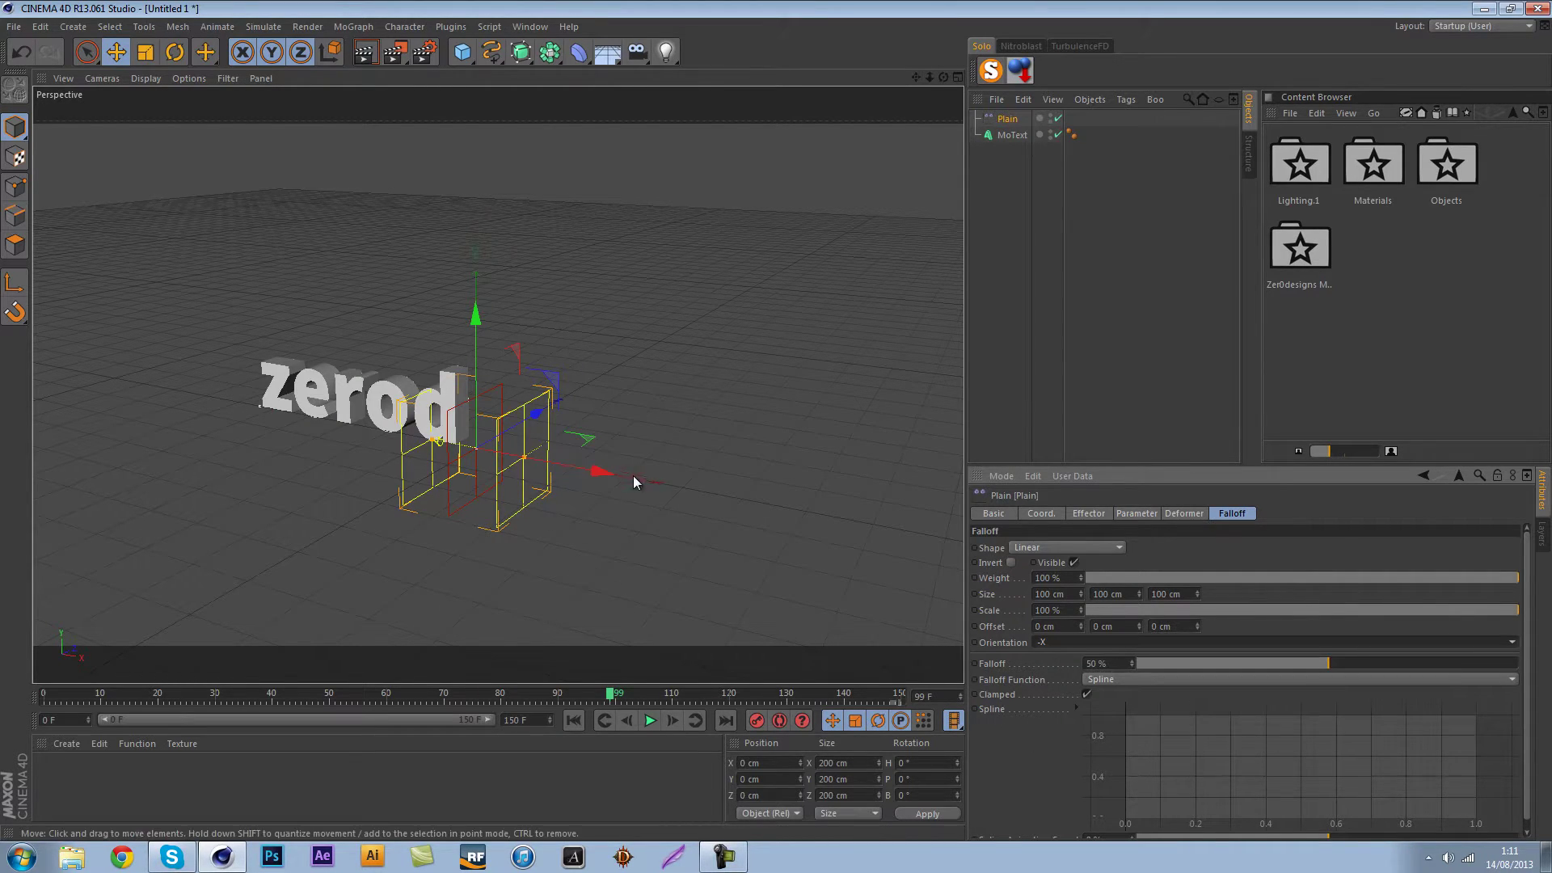
{"action": "left_click_drag", "start_coordinate": [612, 475], "coordinate": [856, 506]}
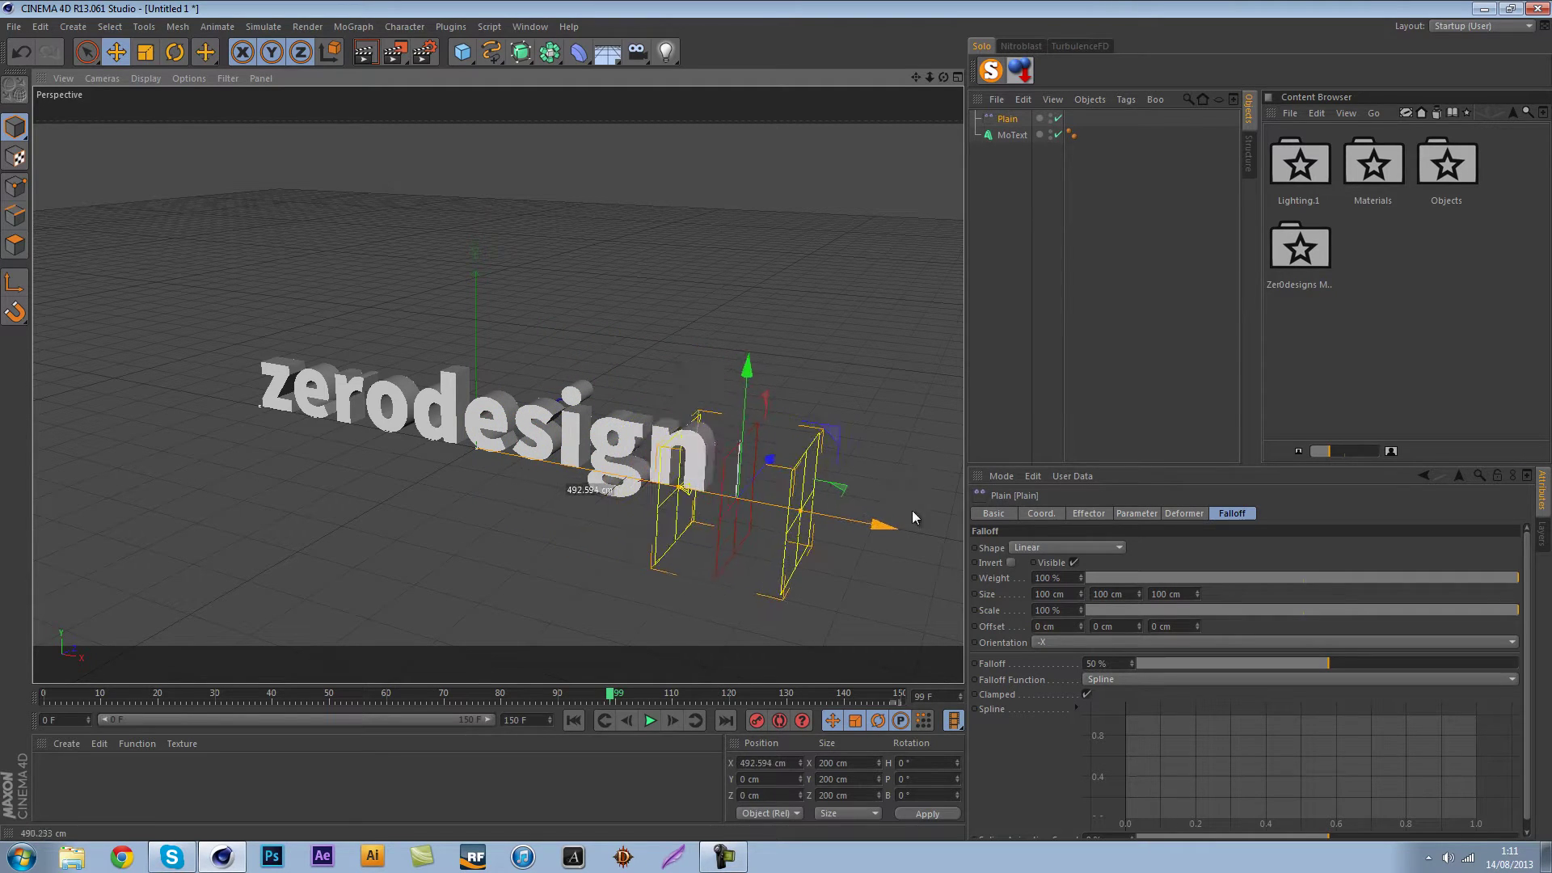
{"action": "left_click_drag", "start_coordinate": [912, 511], "coordinate": [373, 359]}
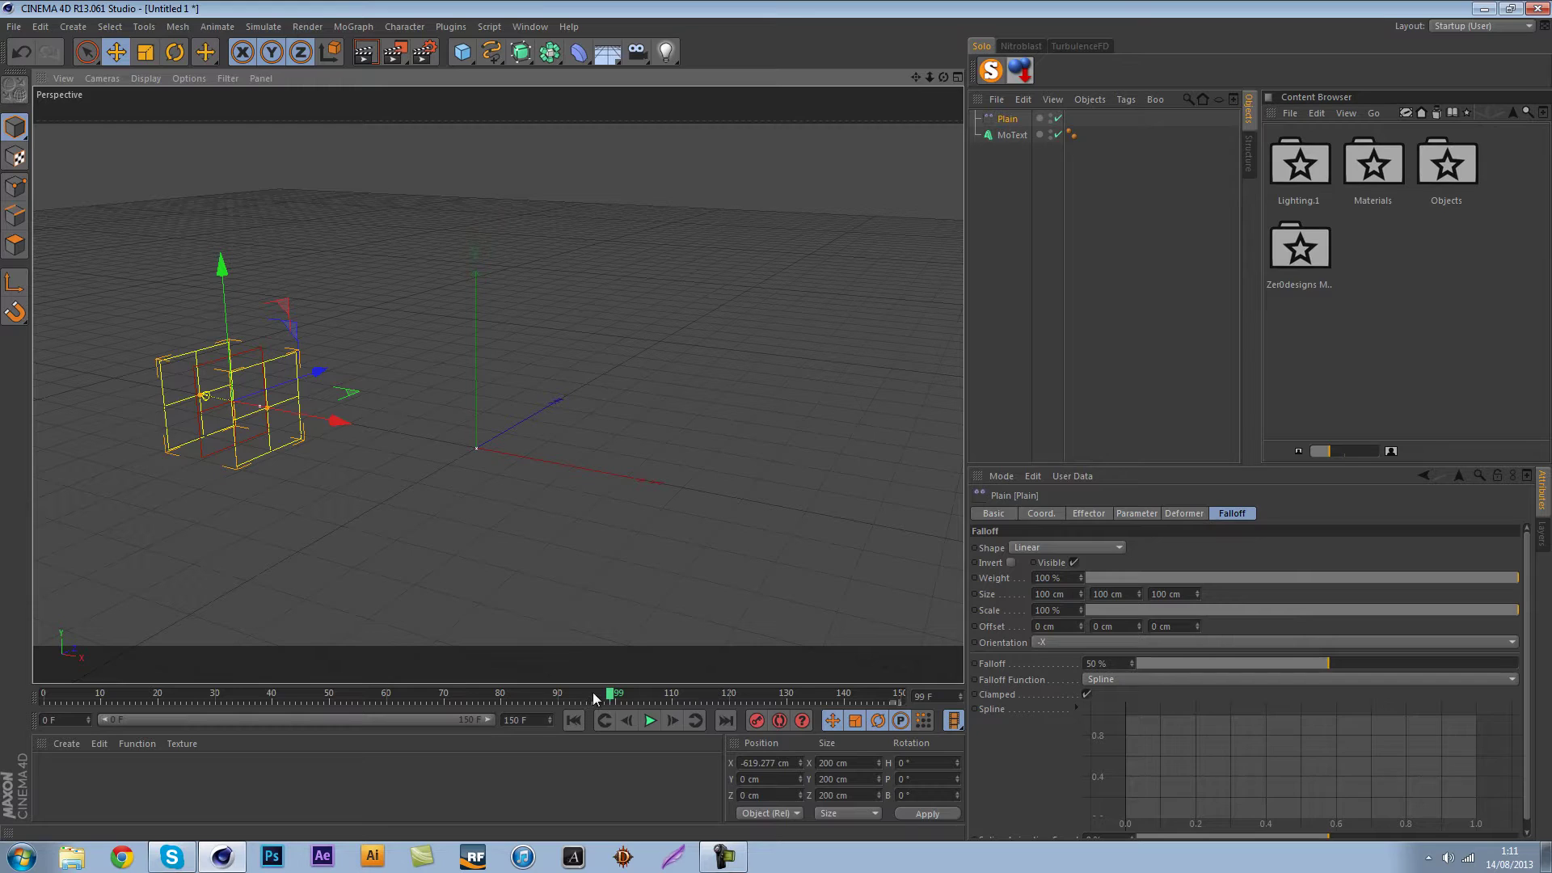
Key the Plain left of the text at frame 0 and past the word at frame 150, then play.
{"action": "left_click_drag", "start_coordinate": [594, 698], "coordinate": [46, 697]}
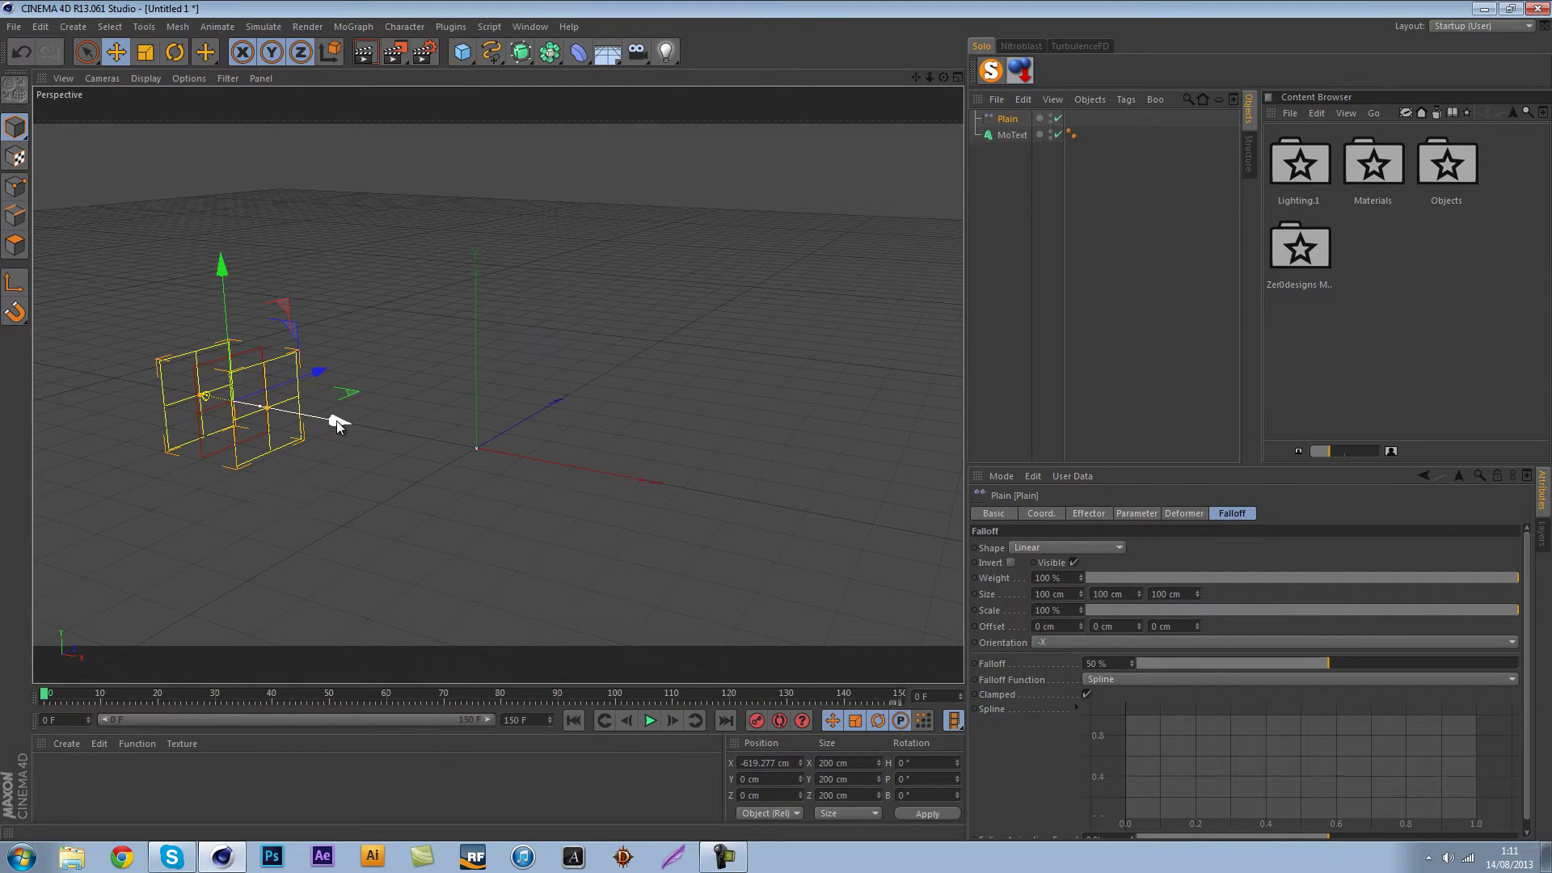
{"action": "left_click_drag", "start_coordinate": [337, 426], "coordinate": [370, 451]}
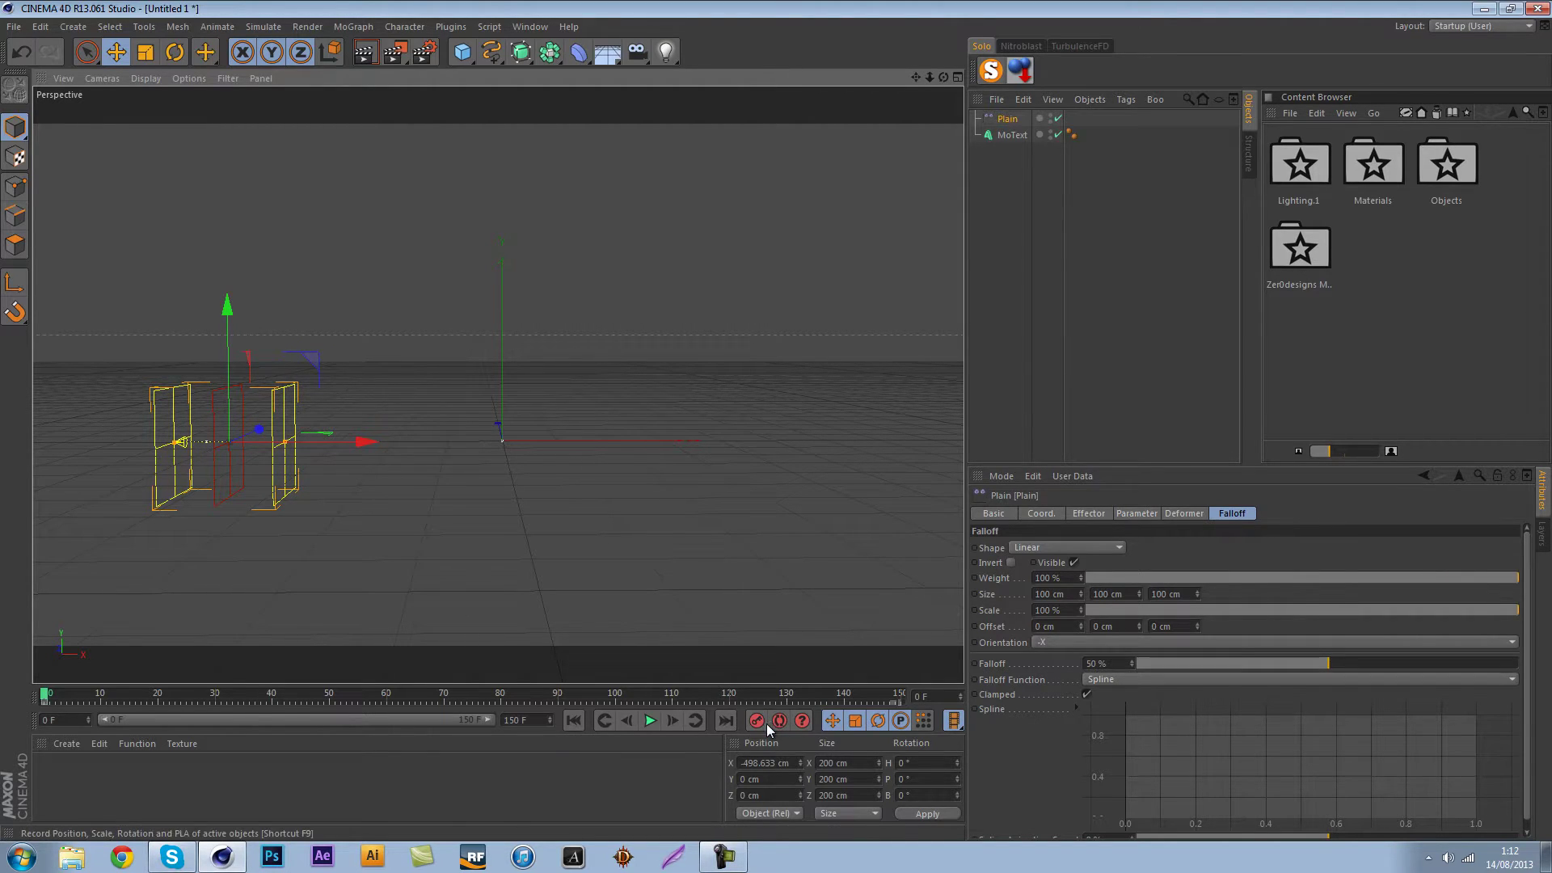
{"action": "left_click_drag", "start_coordinate": [68, 697], "coordinate": [1002, 695]}
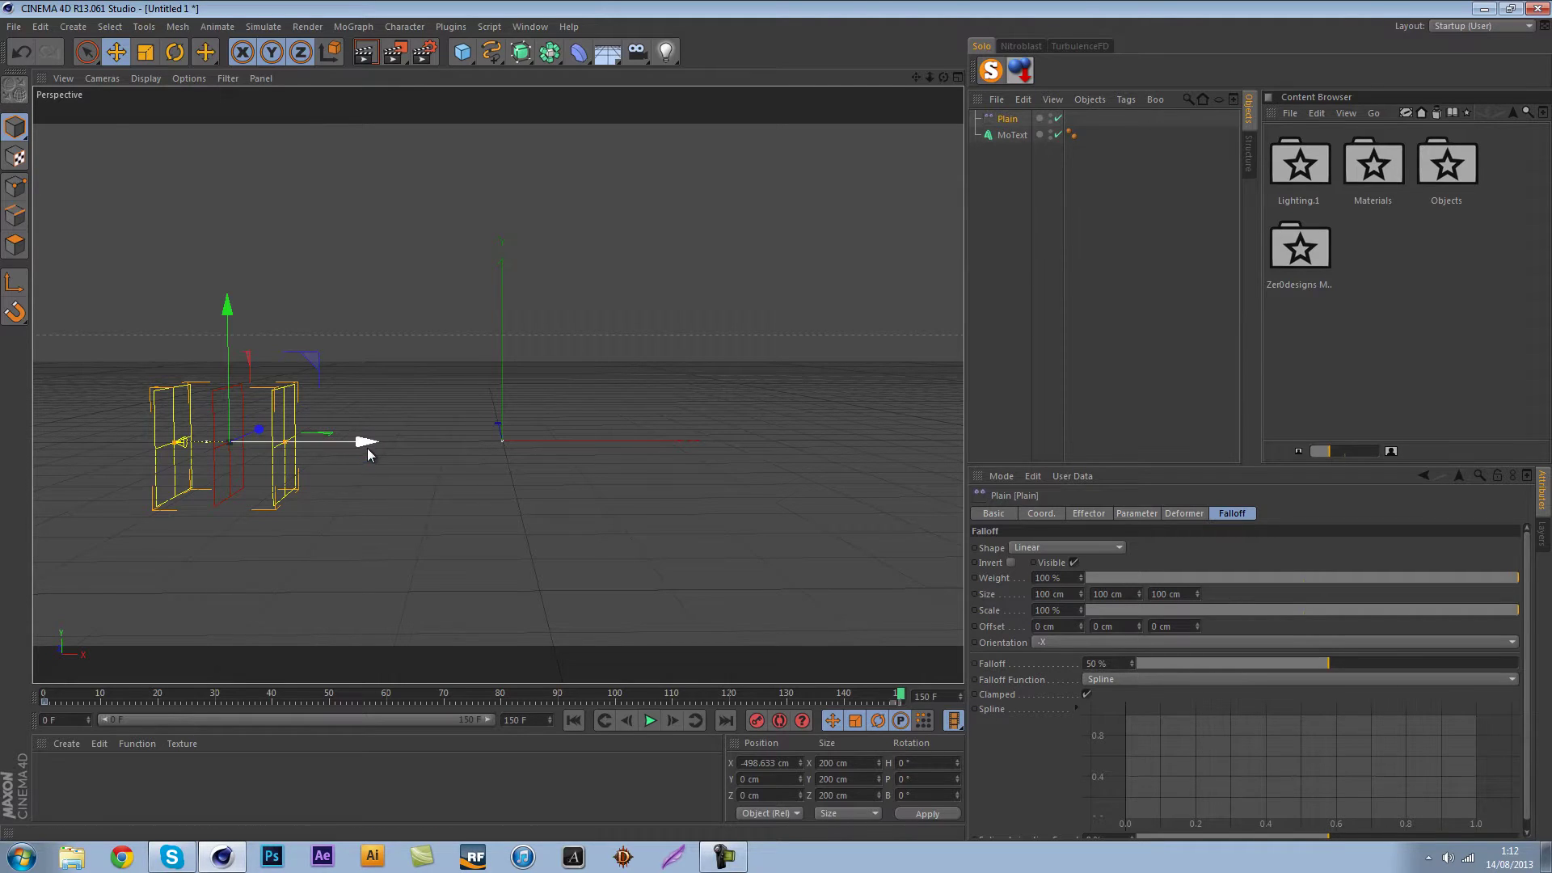
{"action": "left_click_drag", "start_coordinate": [363, 442], "coordinate": [779, 426]}
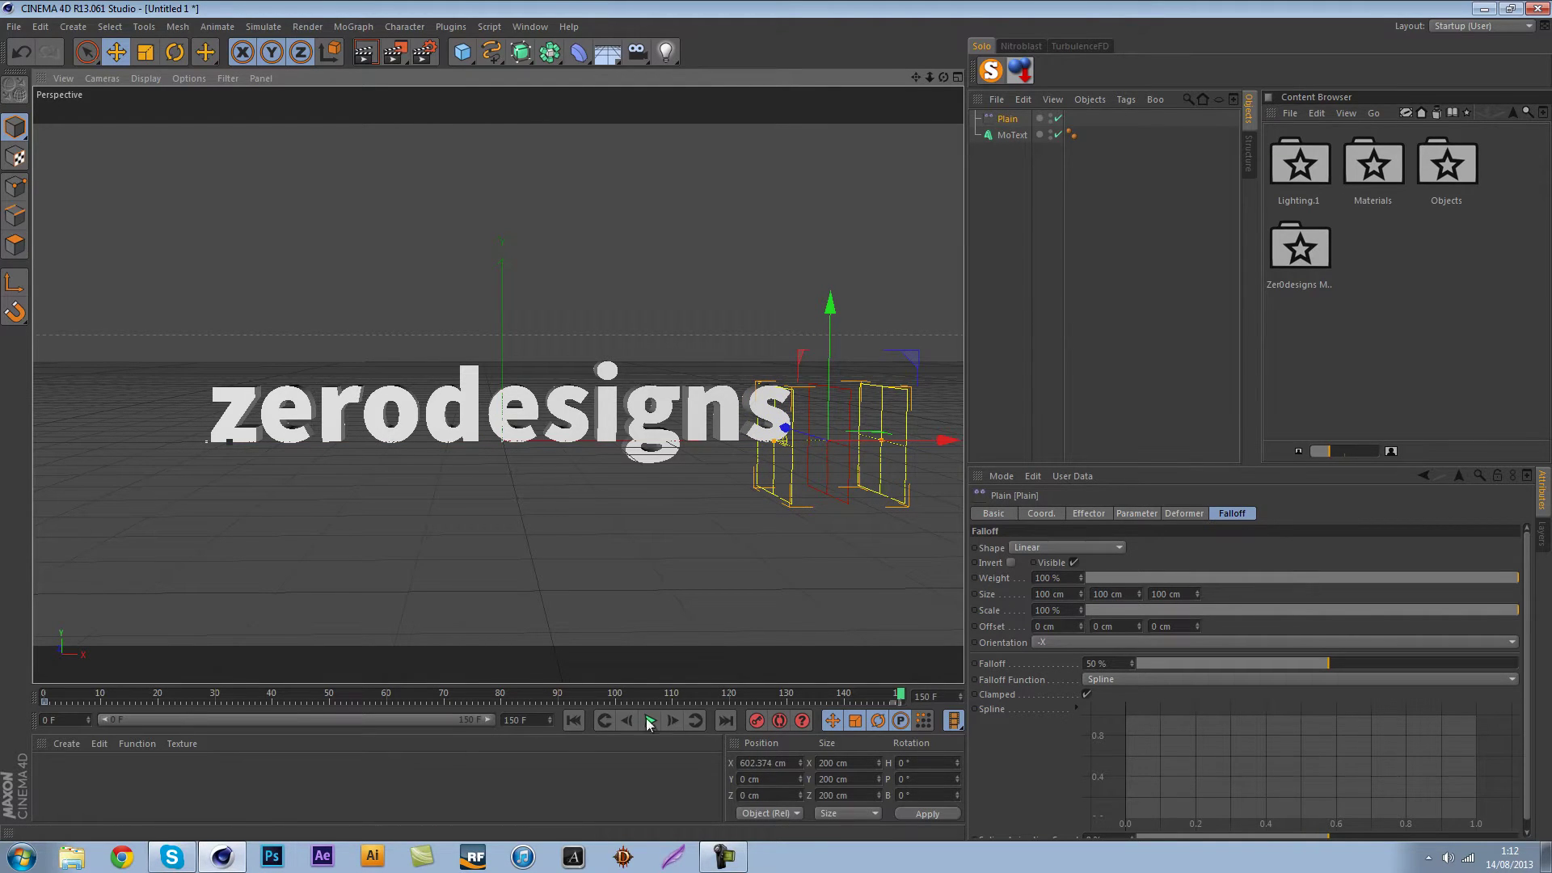
{"action": "left_click", "coordinate": [758, 725]}
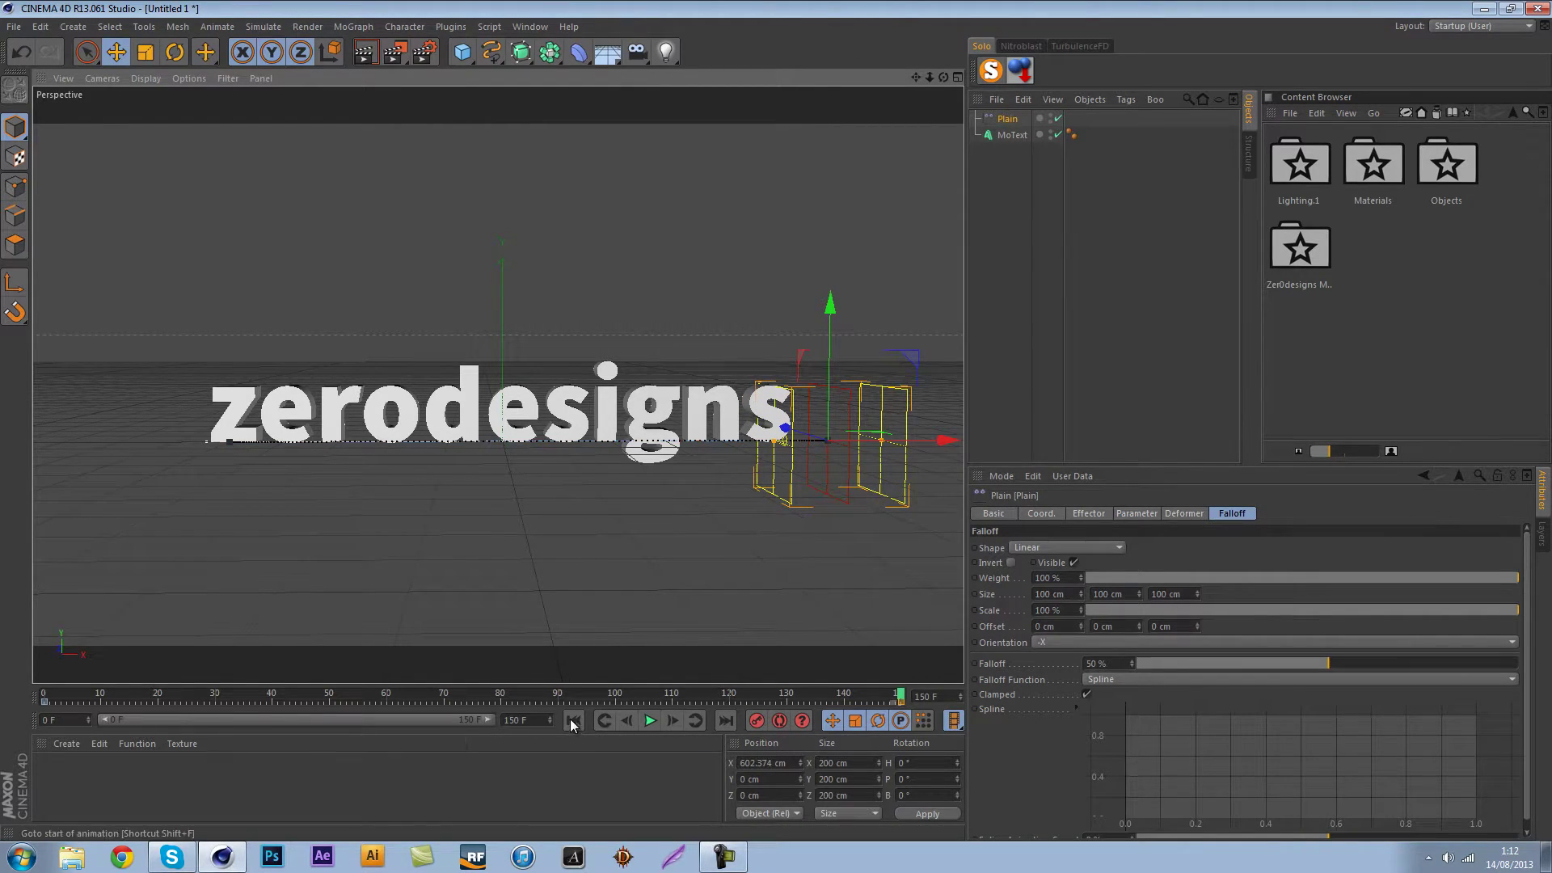
{"action": "left_click", "coordinate": [571, 719]}
{"action": "key", "text": "F8"}
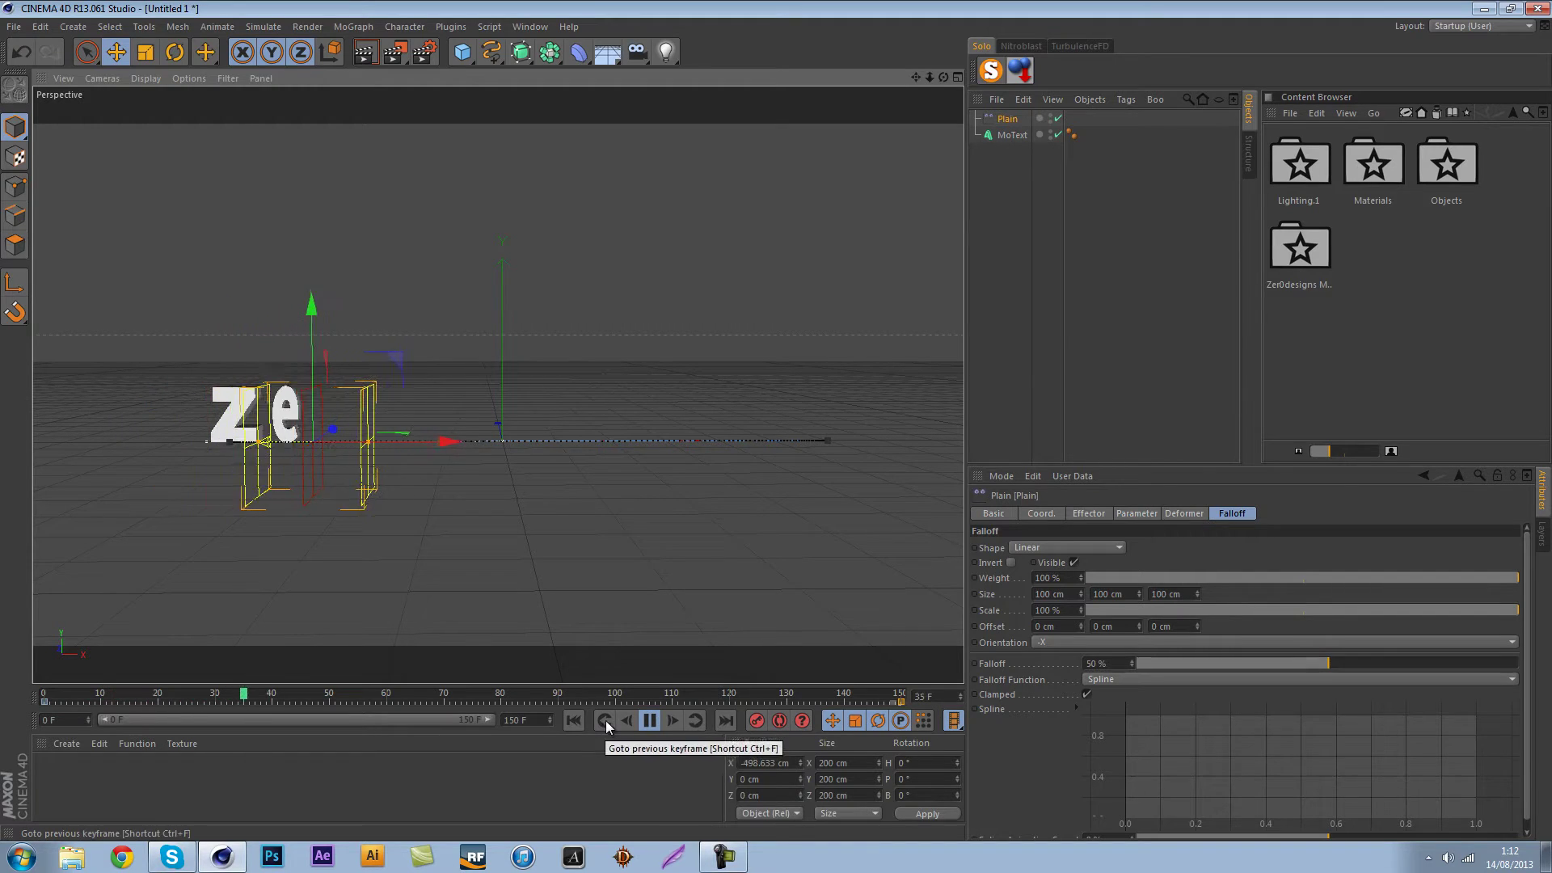
Enable Rotation on the Plain effector with a heading (R.H) of 50°.
{"action": "left_click", "coordinate": [652, 720]}
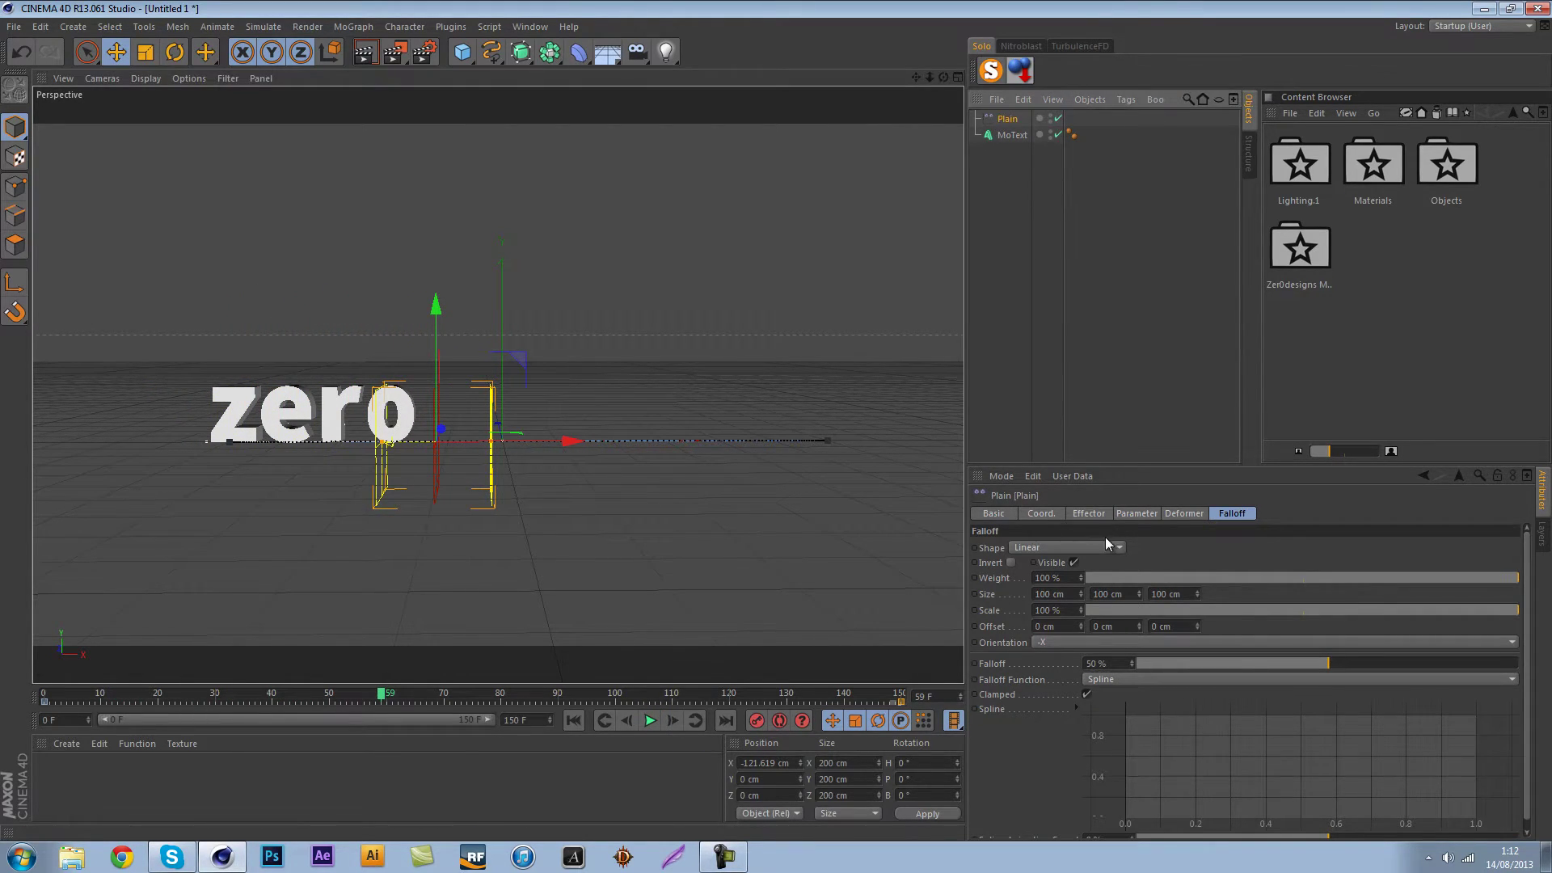
{"action": "left_click", "coordinate": [1091, 514]}
{"action": "left_click", "coordinate": [1137, 514]}
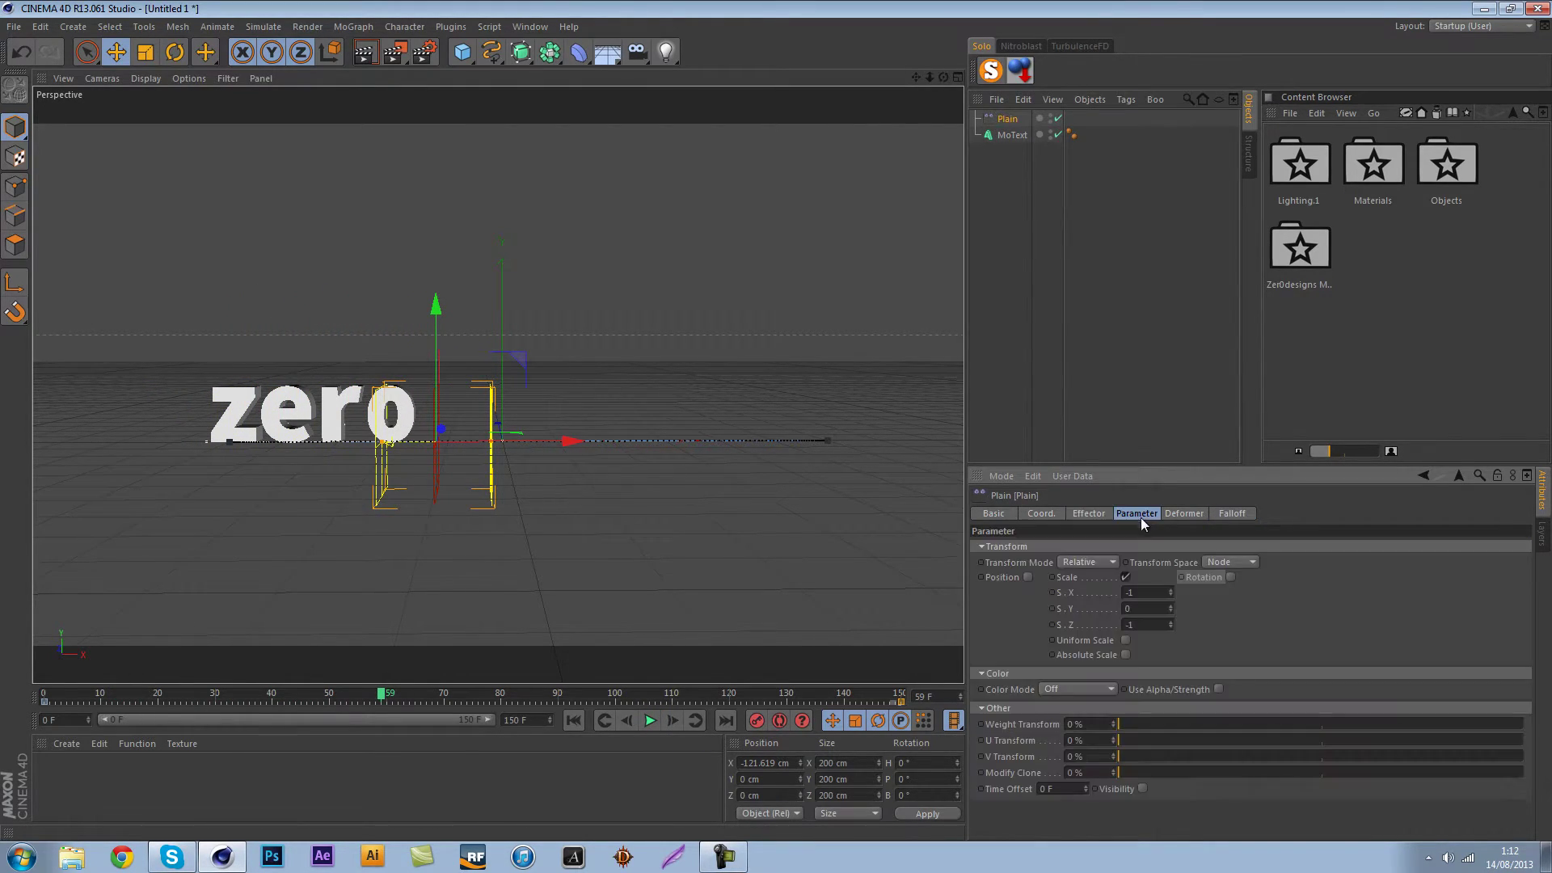
{"action": "left_click", "coordinate": [1230, 577]}
{"action": "left_click_drag", "start_coordinate": [1276, 594], "coordinate": [1276, 595]}
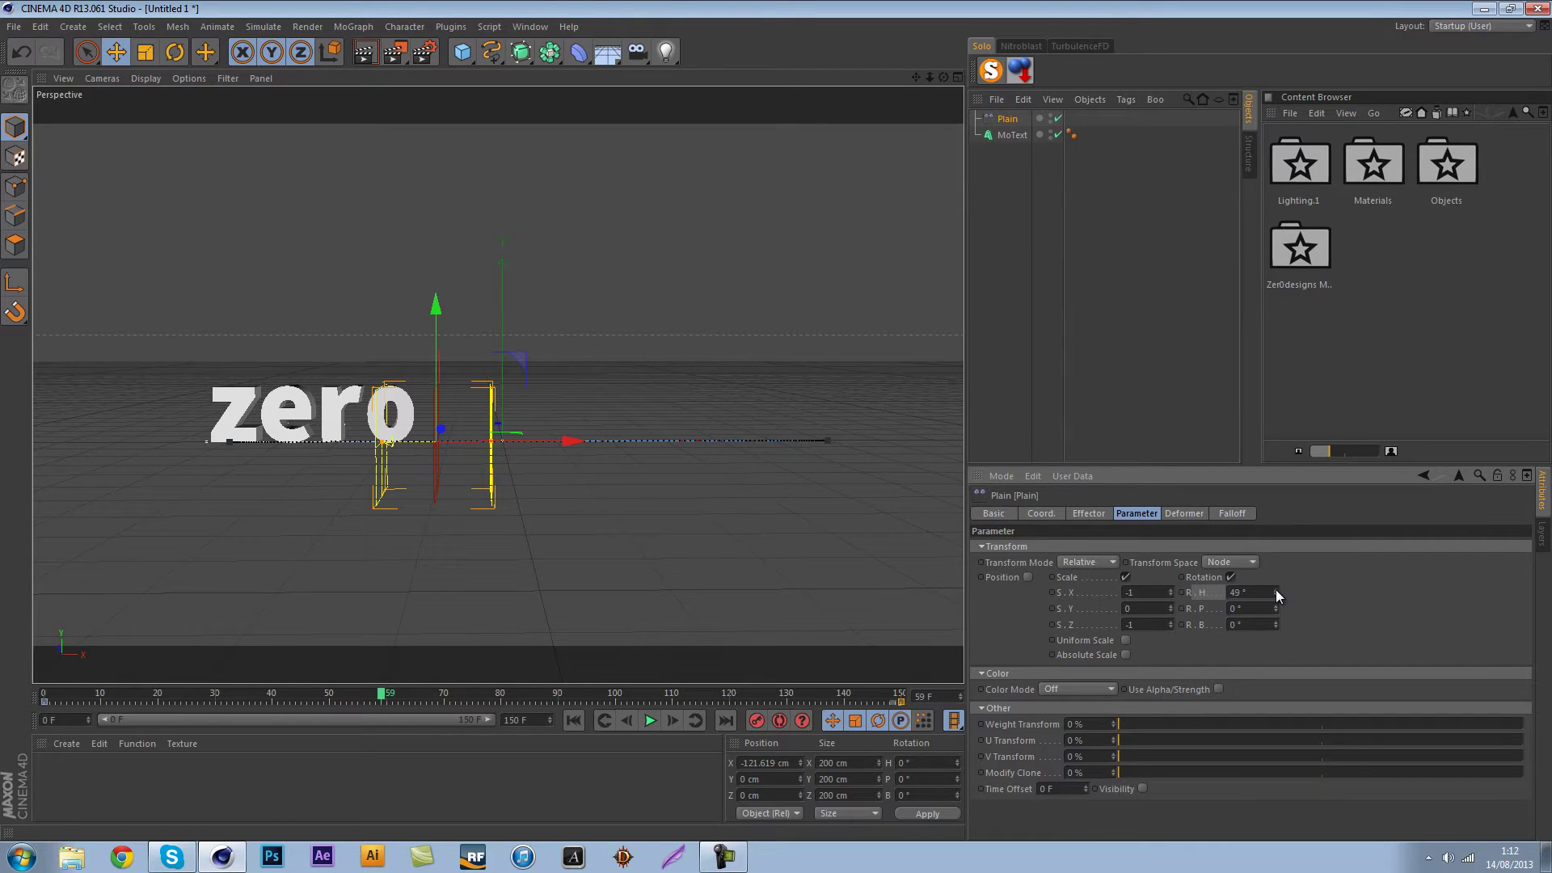
Replay from the start to preview the rotation, stopping at frame 38, and select the frame-0 key.
{"action": "left_click", "coordinate": [573, 721]}
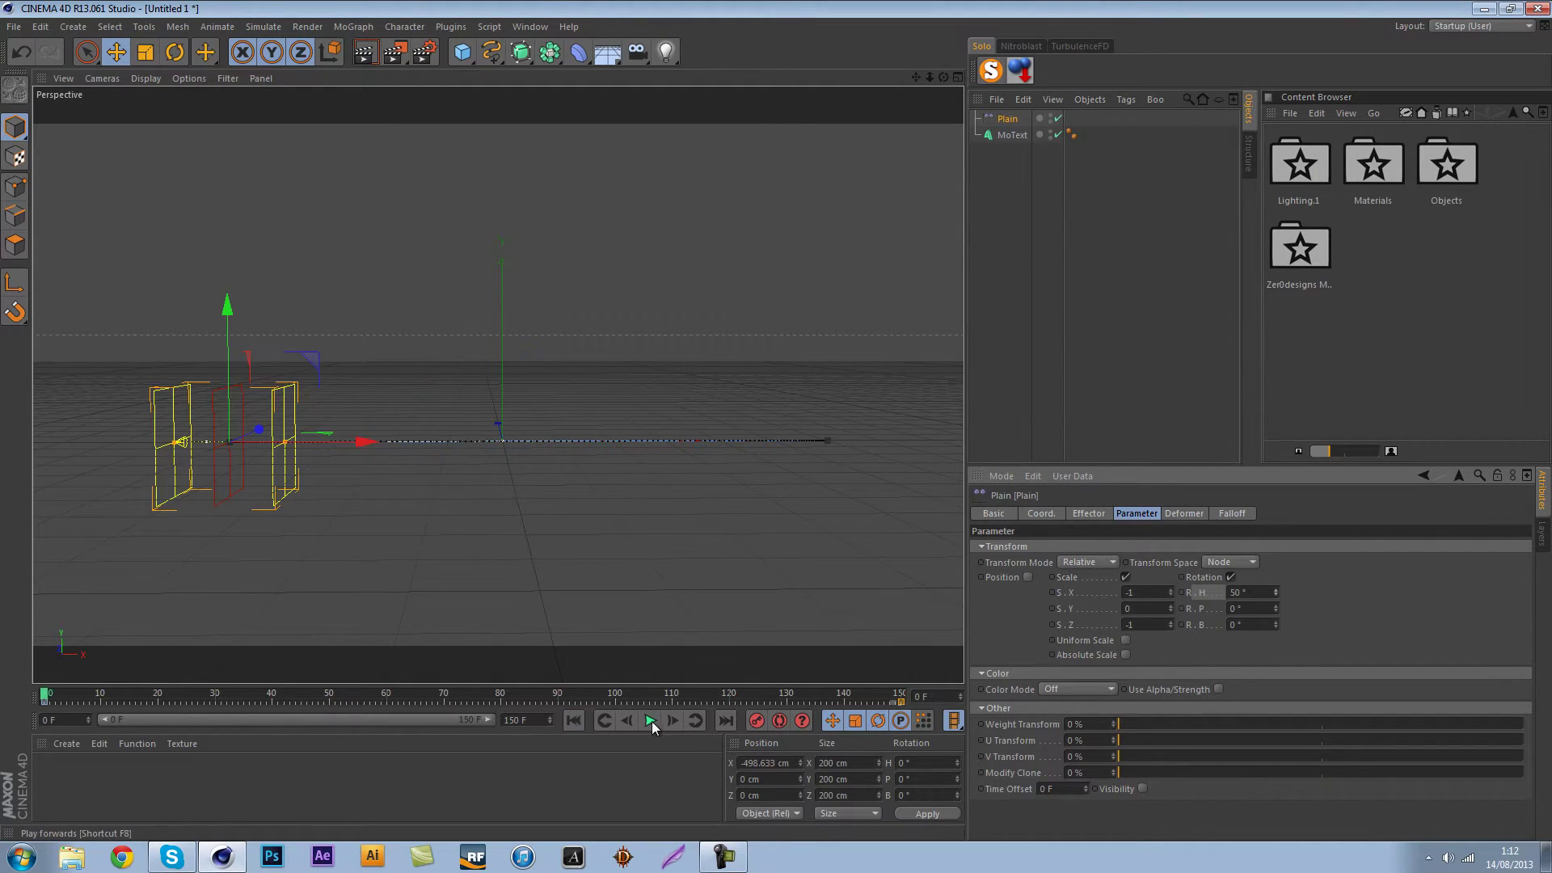
{"action": "left_click", "coordinate": [652, 720]}
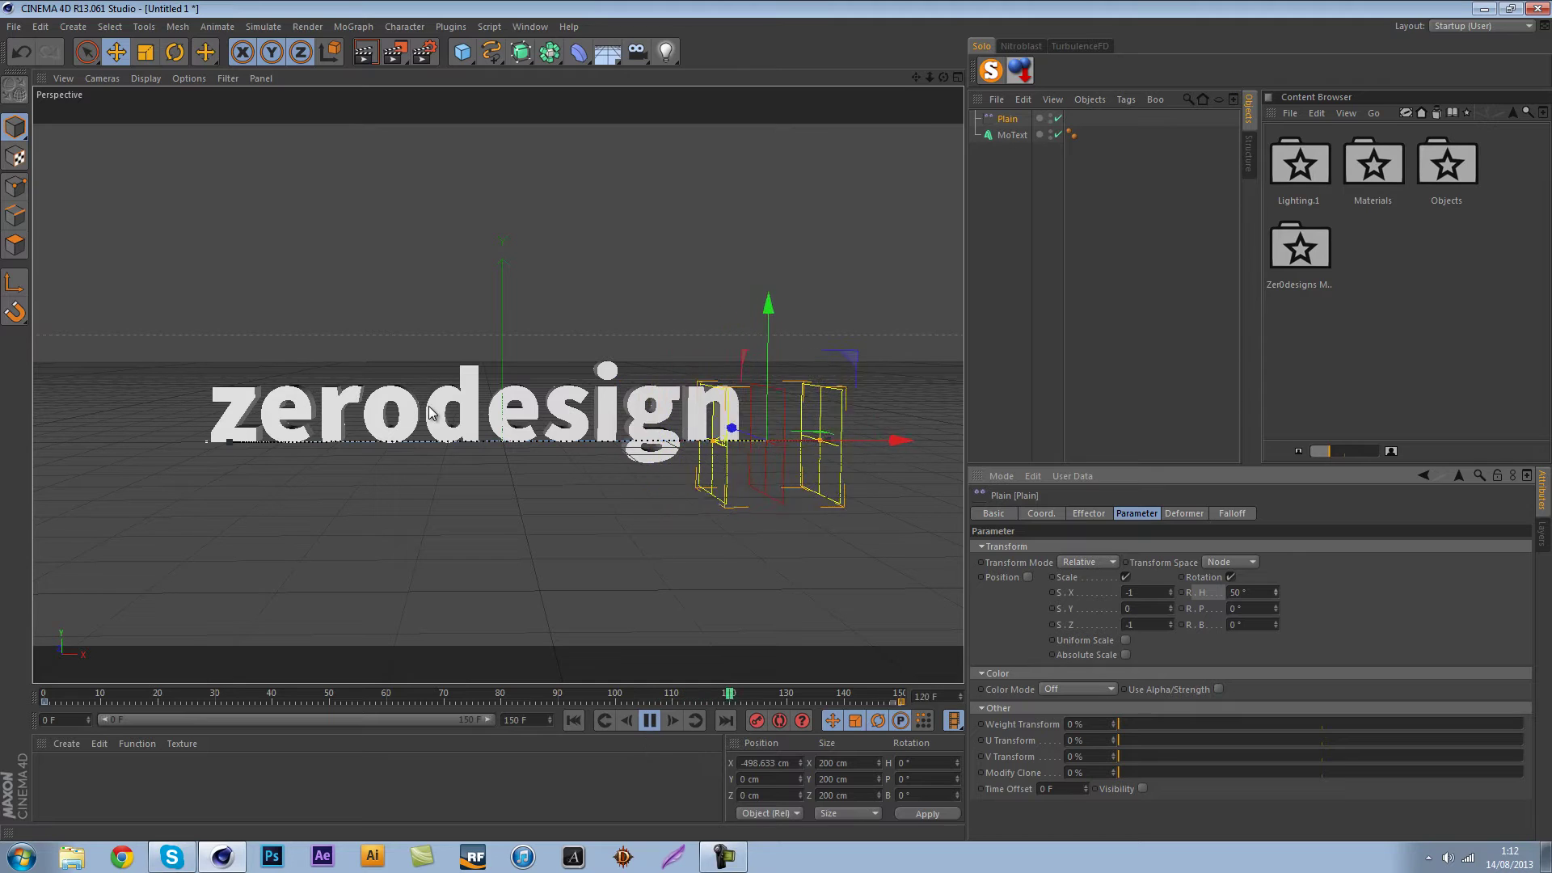
{"action": "left_click", "coordinate": [649, 720]}
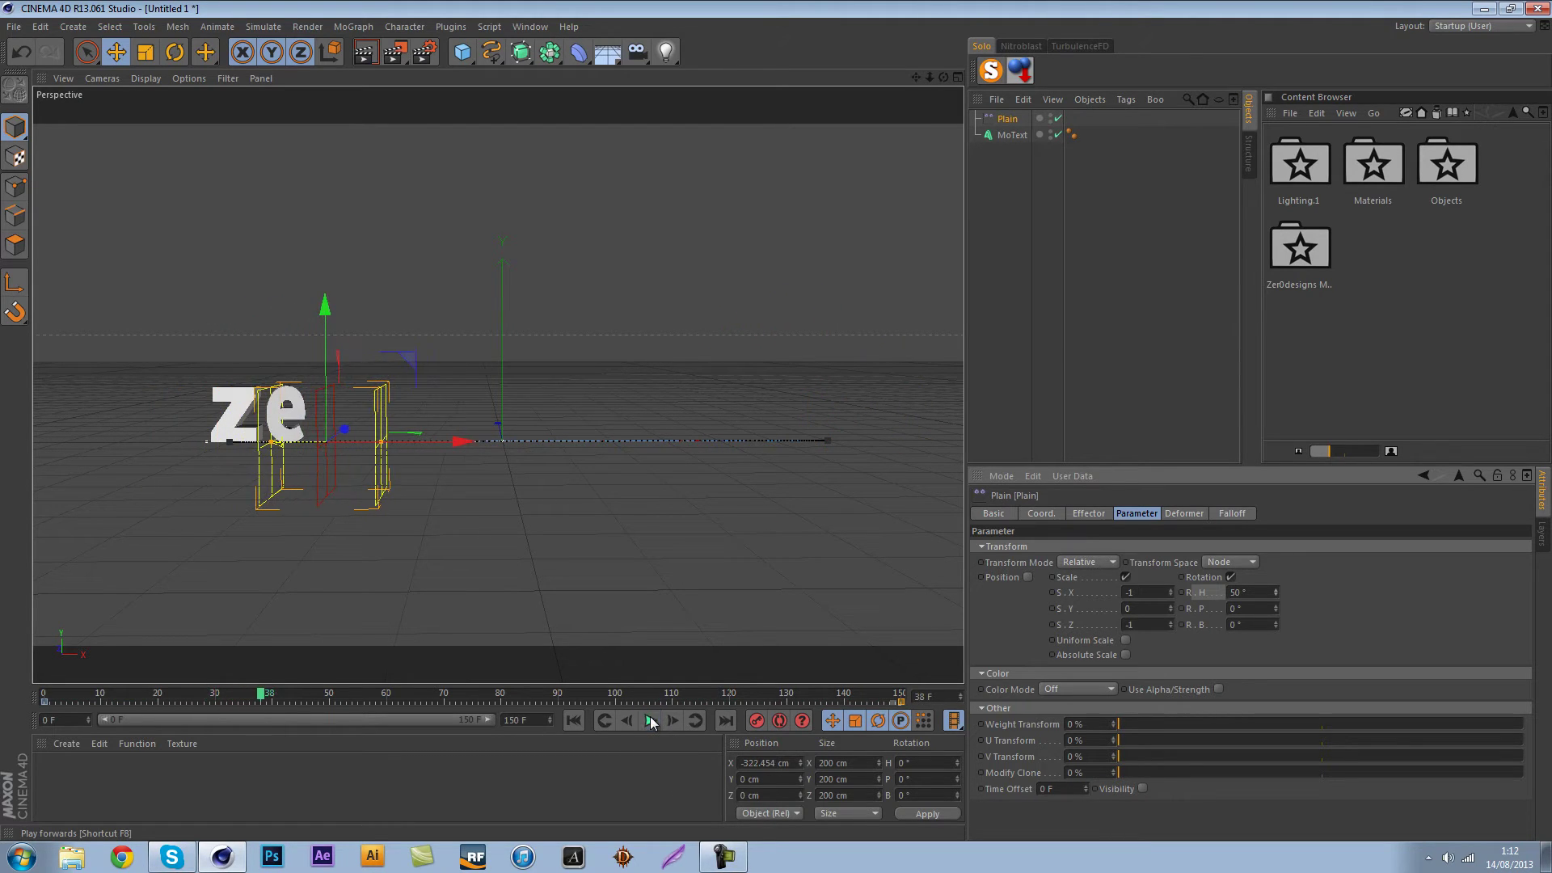
{"action": "left_click", "coordinate": [45, 702]}
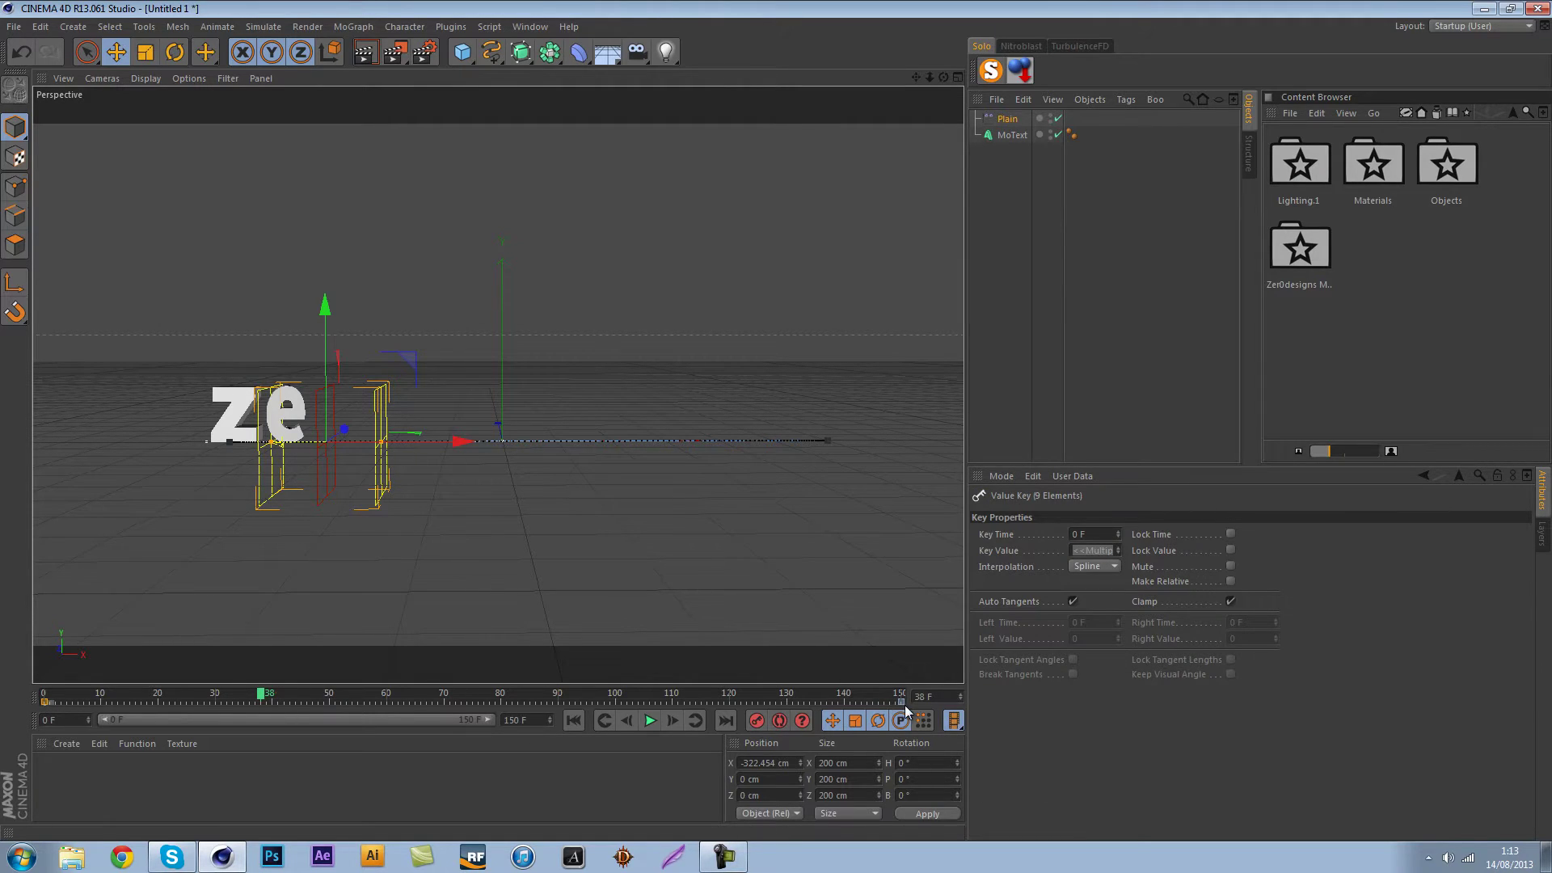
Set the frame-150 position key to Linear interpolation and scrub to check the reveal.
{"action": "left_click", "coordinate": [901, 702]}
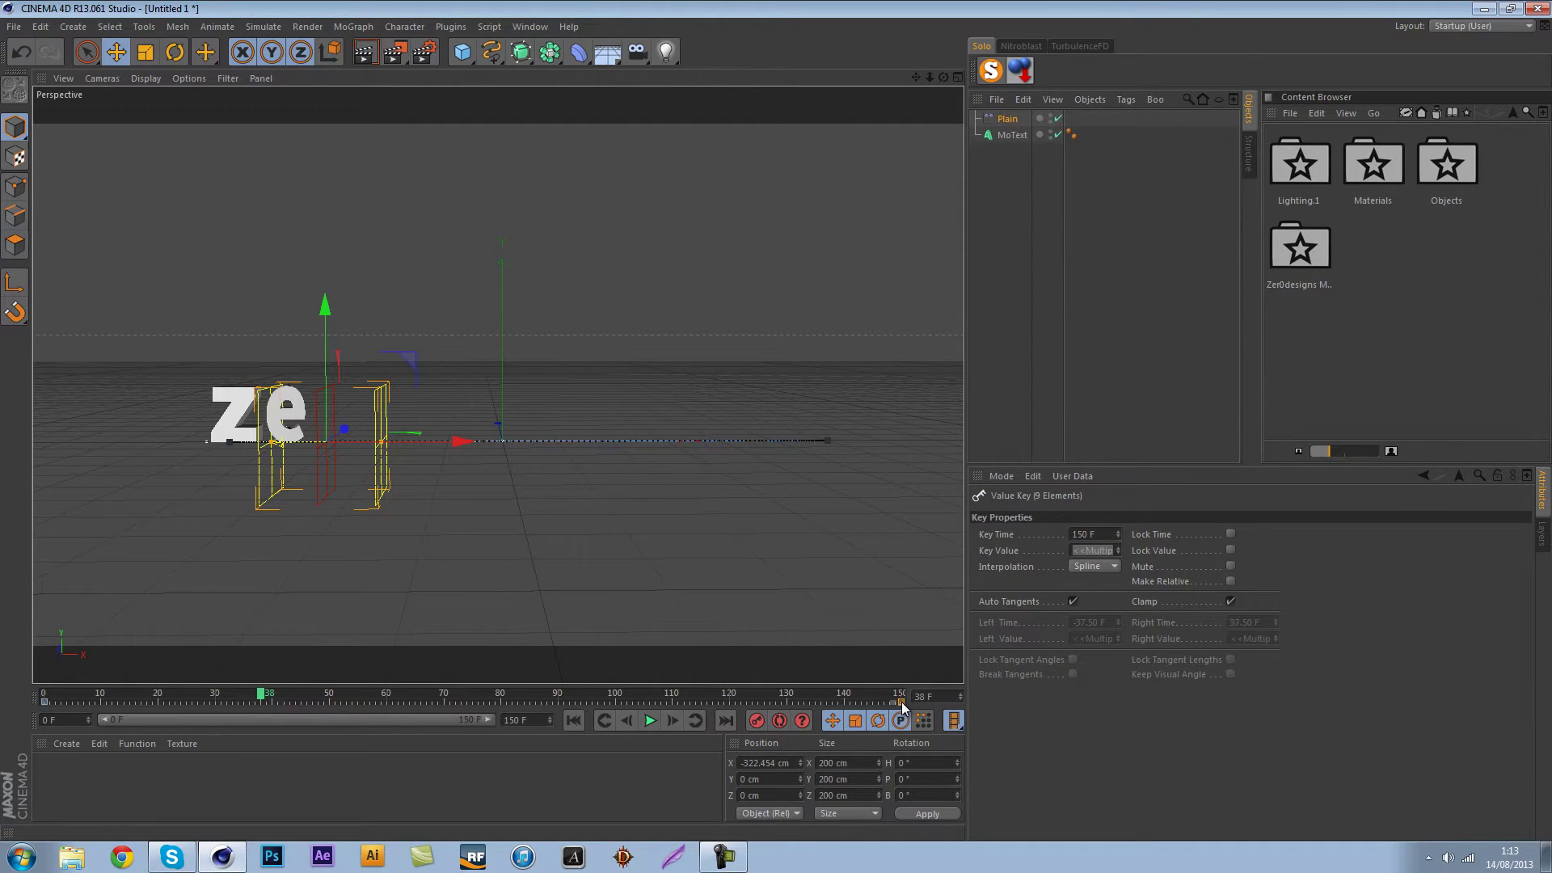
{"action": "left_click", "coordinate": [1084, 569]}
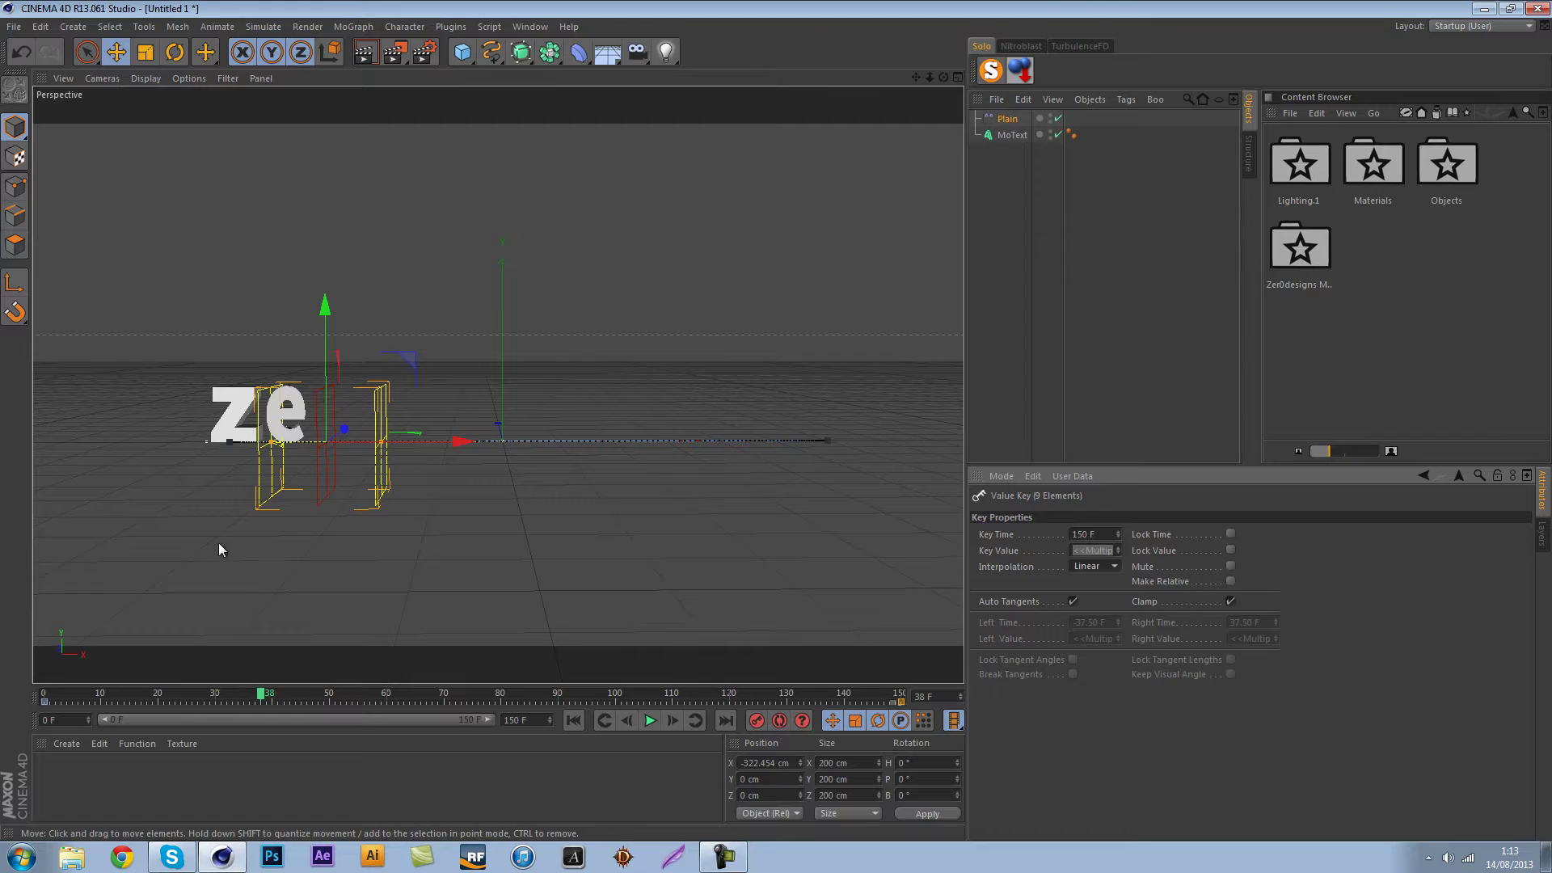
{"action": "left_click", "coordinate": [1012, 134]}
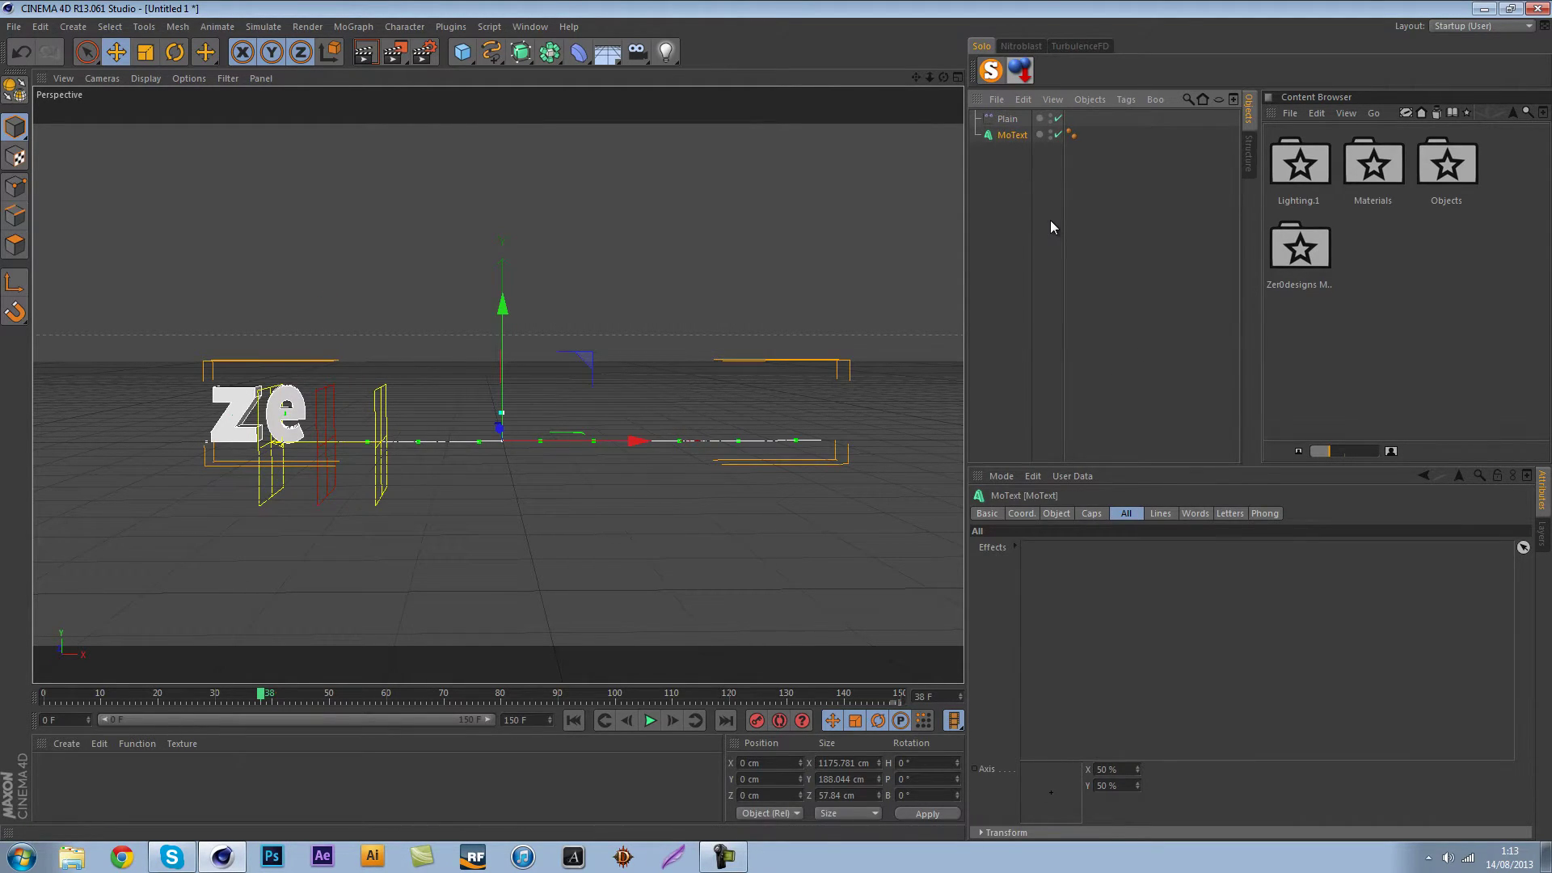
{"action": "left_click", "coordinate": [1050, 224]}
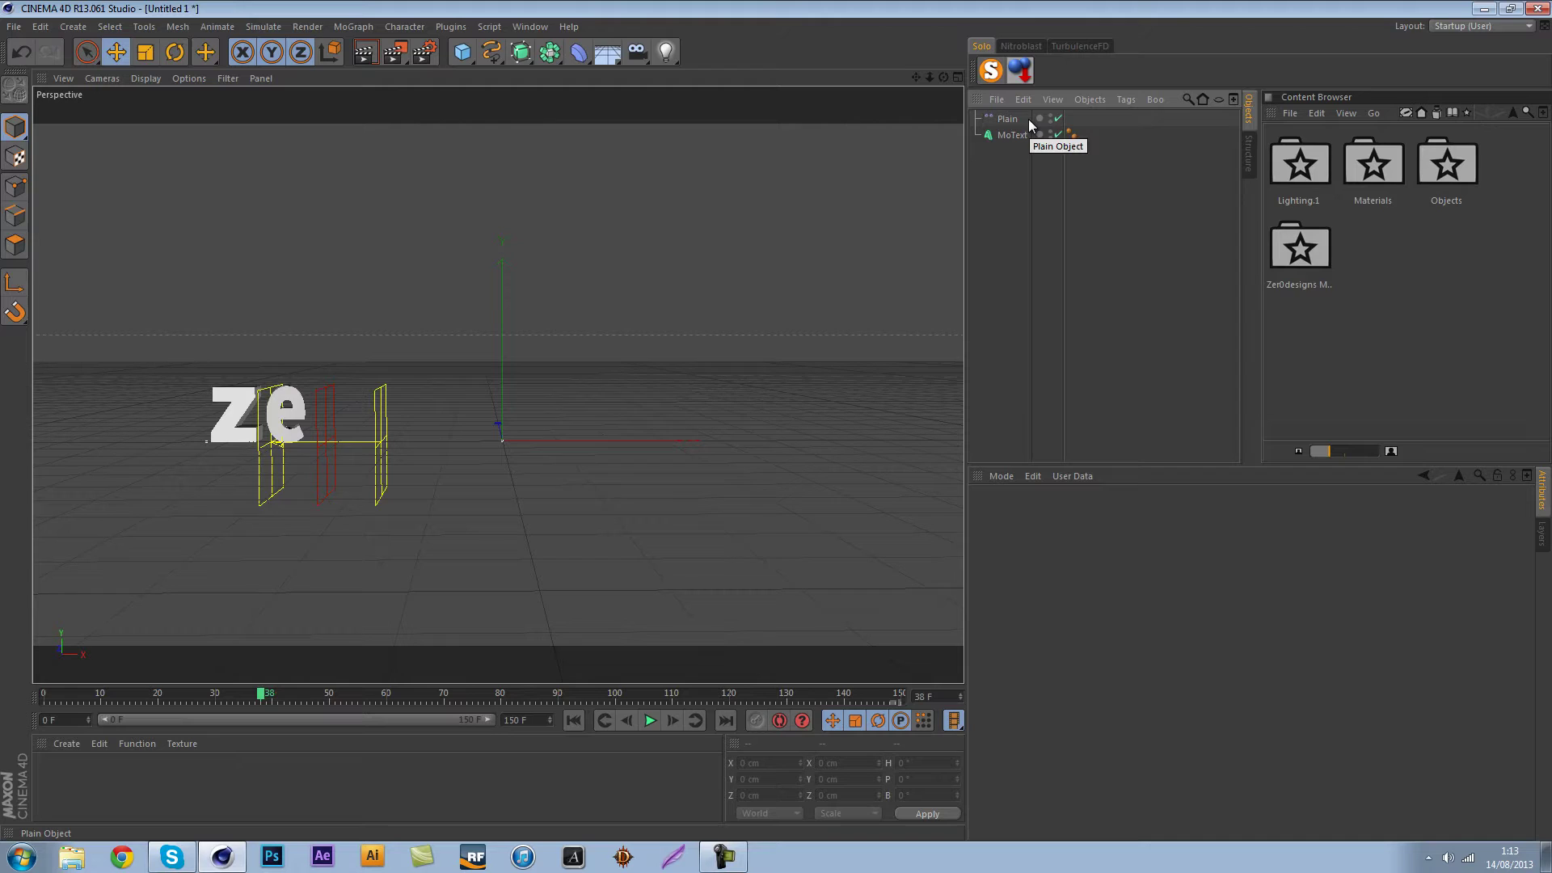
{"action": "left_click", "coordinate": [1007, 120]}
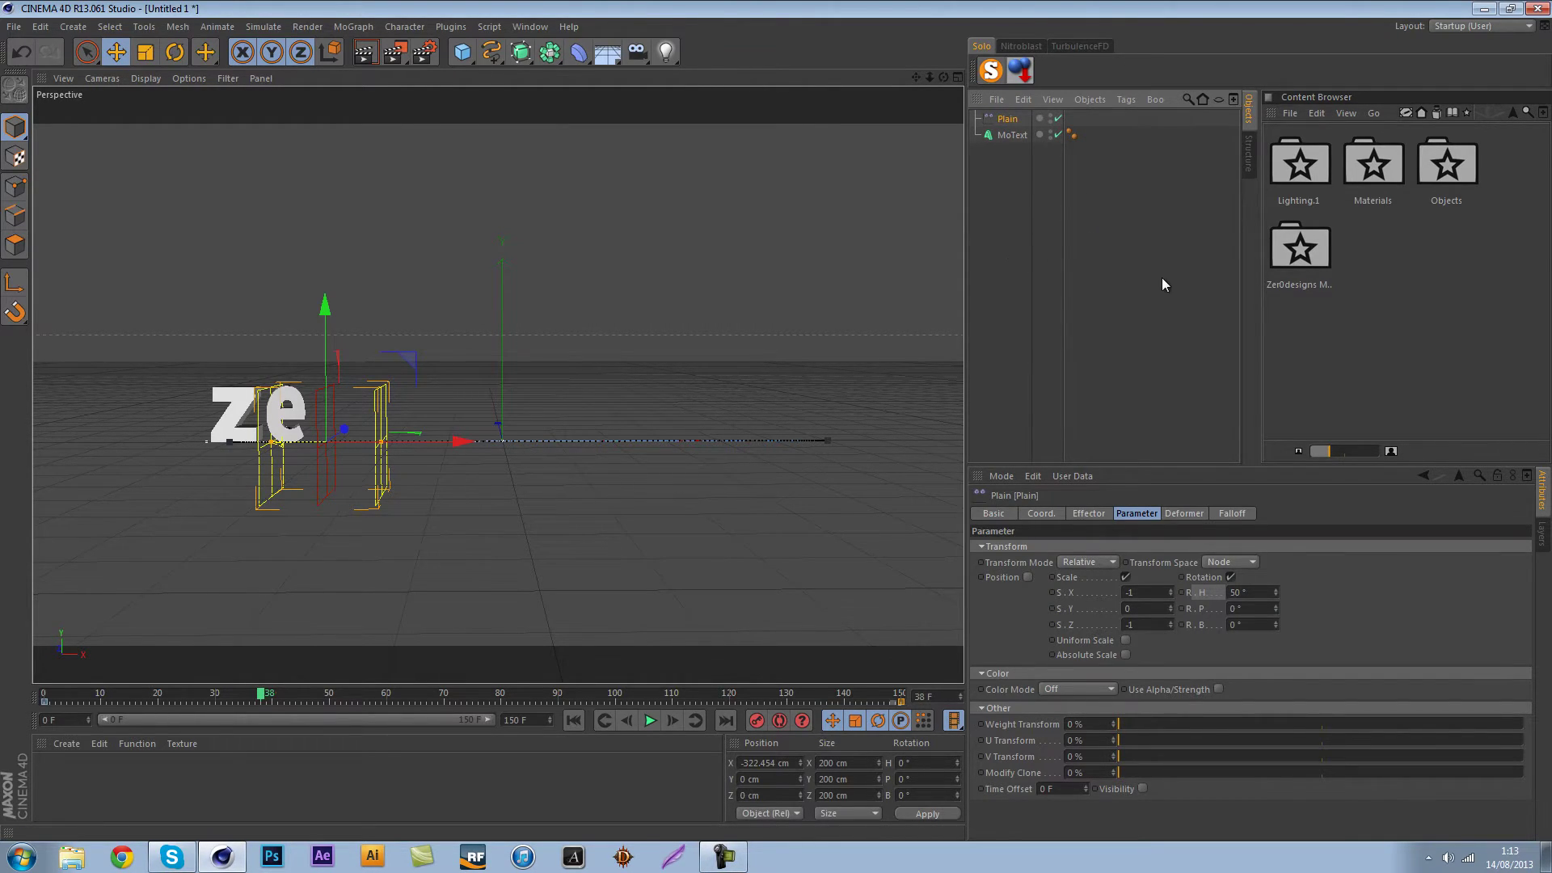
{"action": "left_click", "coordinate": [1104, 198]}
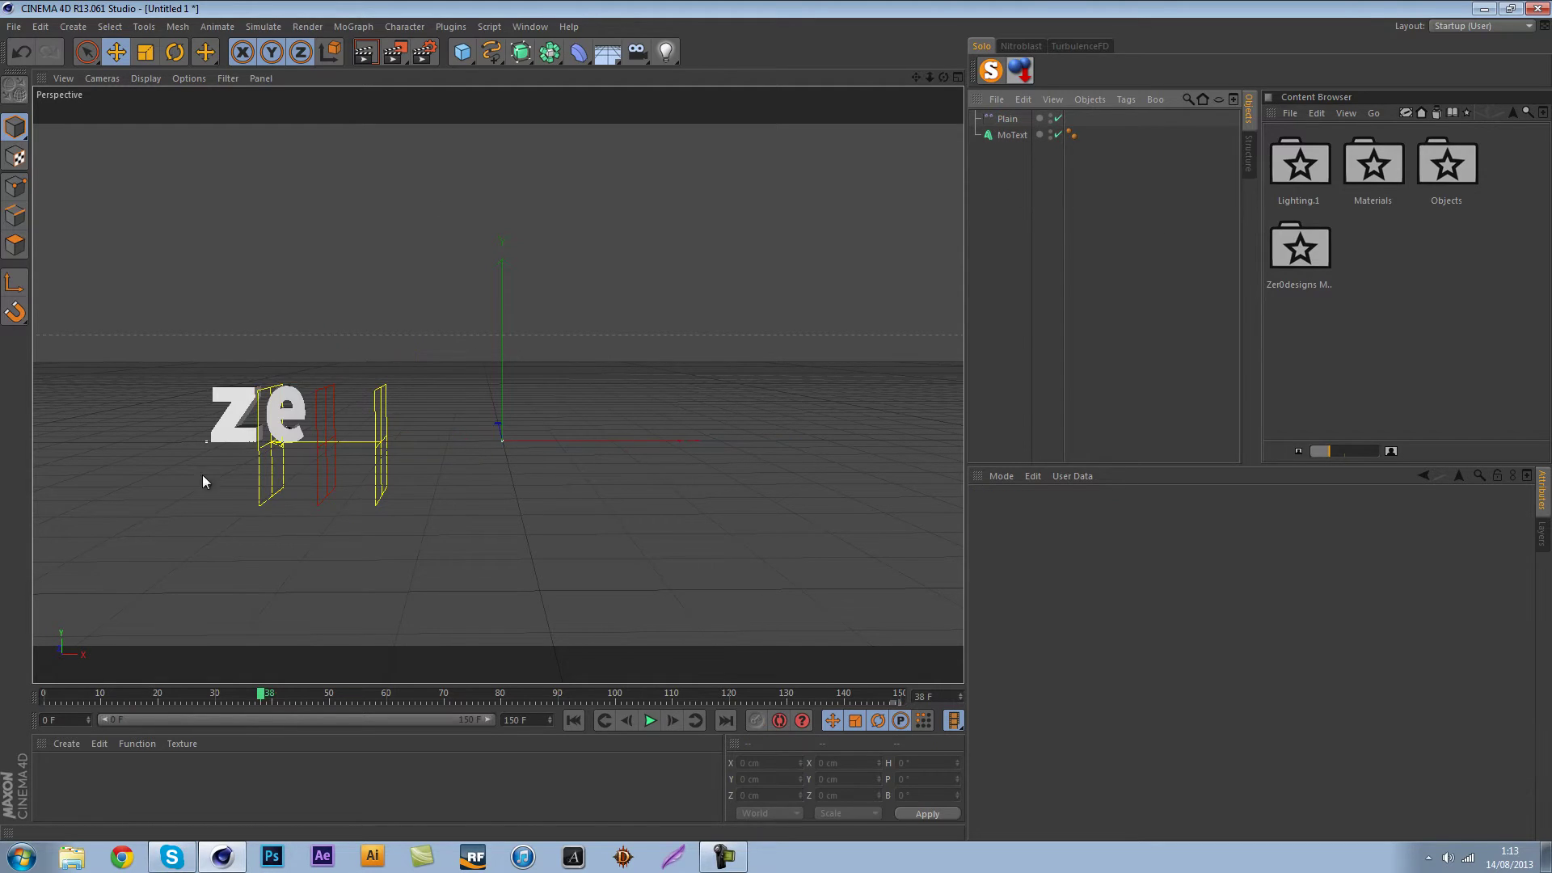
{"action": "mouse_move", "coordinate": [260, 695]}
{"action": "left_mouse_down"}
{"action": "mouse_move", "coordinate": [703, 696]}
{"action": "mouse_move", "coordinate": [115, 702]}
{"action": "mouse_move", "coordinate": [740, 706]}
{"action": "mouse_move", "coordinate": [77, 705]}
{"action": "left_mouse_up"}
Open the Timeline, expand Plain > Position > Position.X, and select both keys.
{"action": "left_click", "coordinate": [530, 27]}
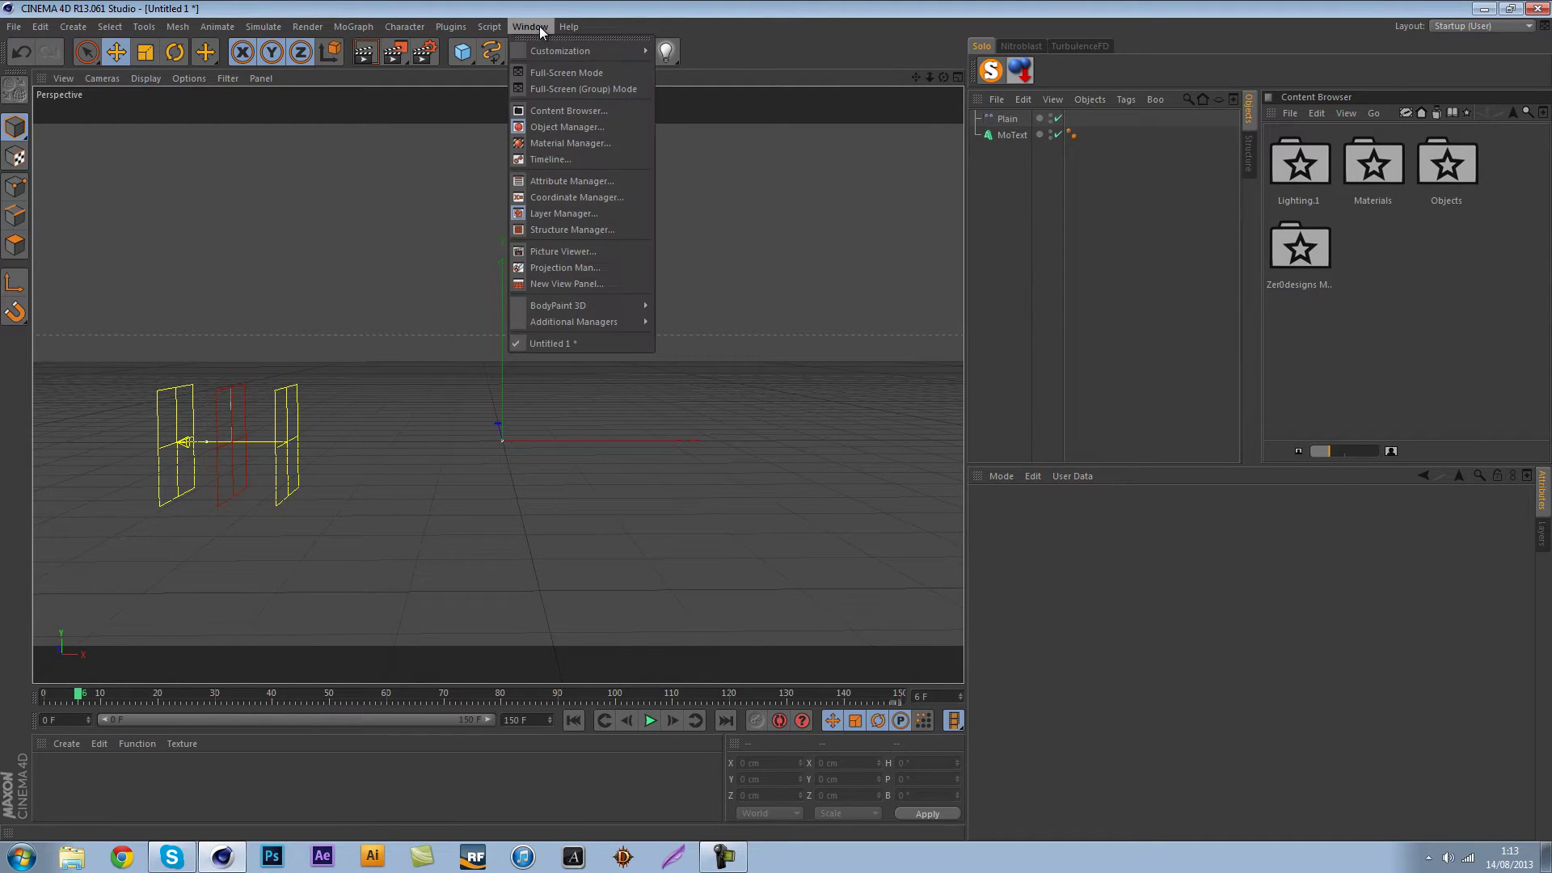
{"action": "left_click", "coordinate": [586, 160]}
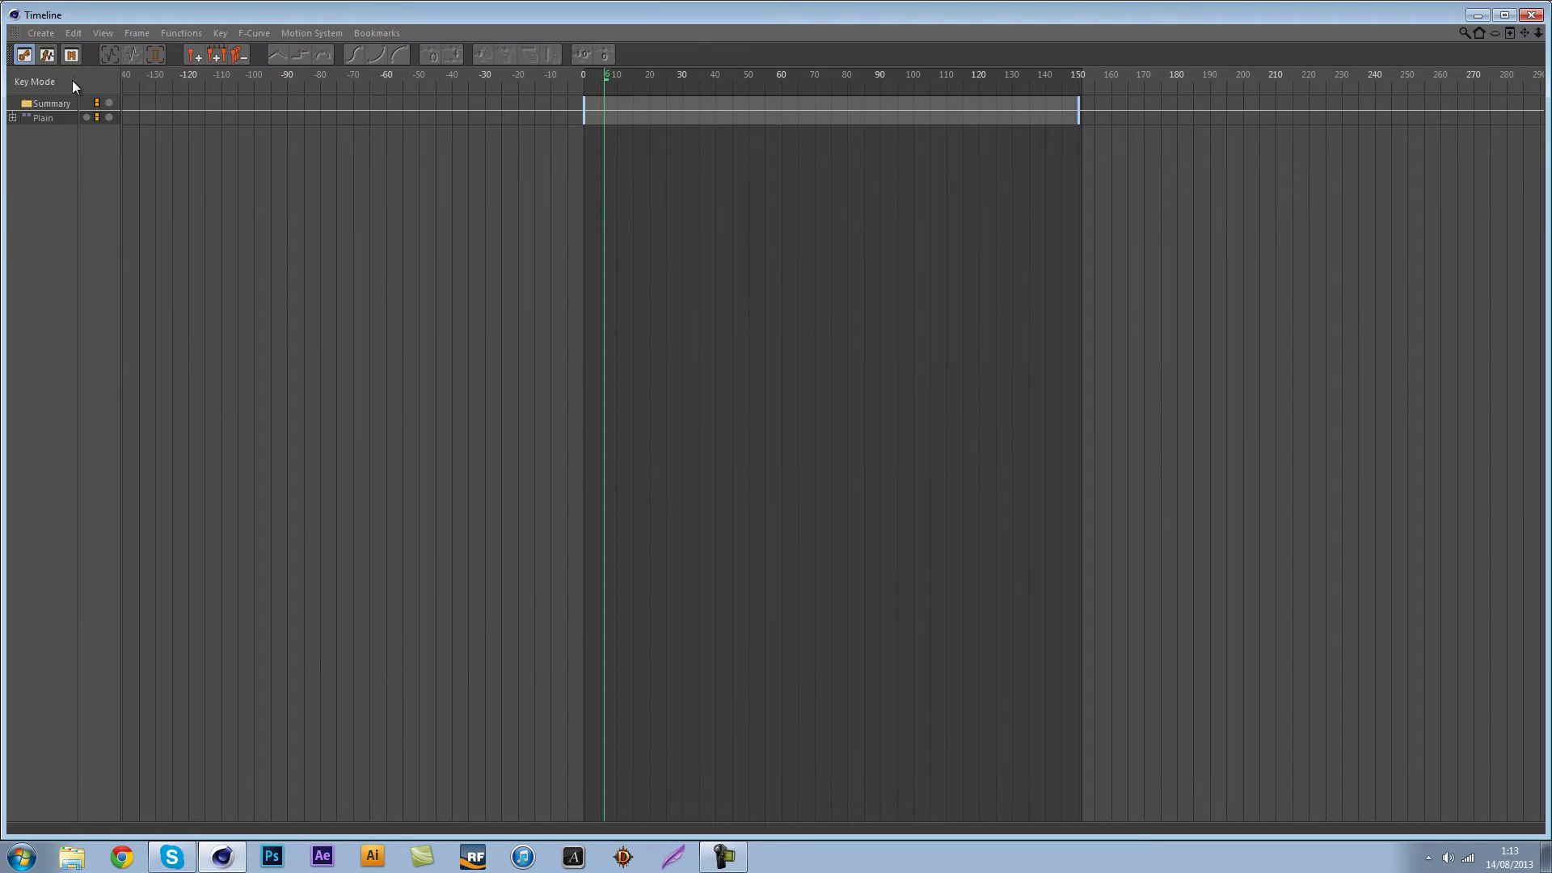
{"action": "left_click", "coordinate": [20, 115]}
{"action": "left_click", "coordinate": [13, 118]}
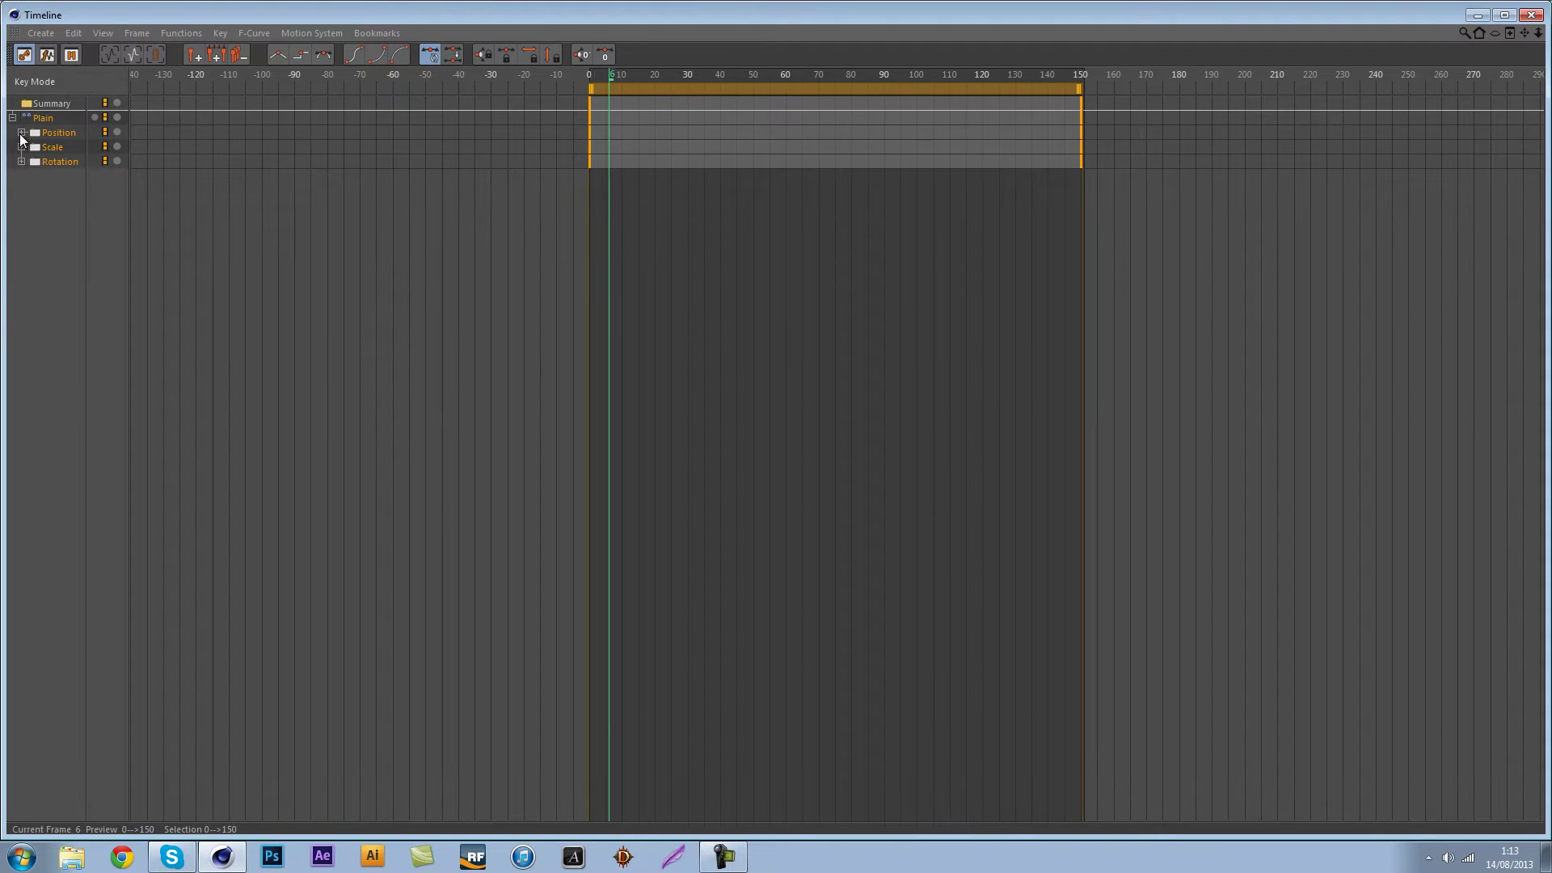
{"action": "left_click", "coordinate": [22, 133]}
{"action": "left_click", "coordinate": [30, 147]}
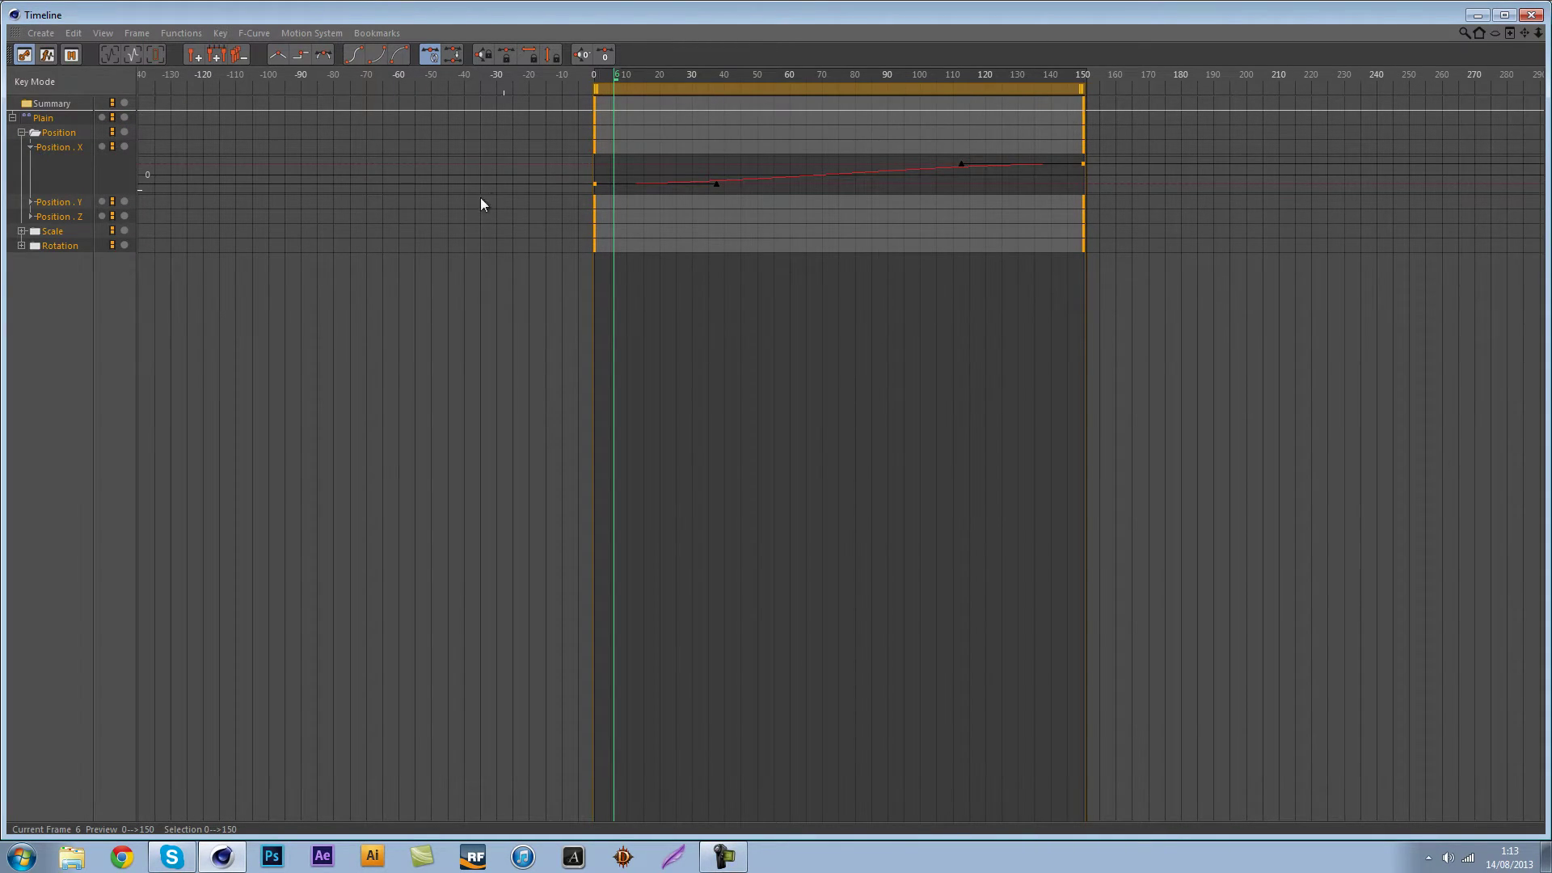
{"action": "left_click", "coordinate": [441, 345]}
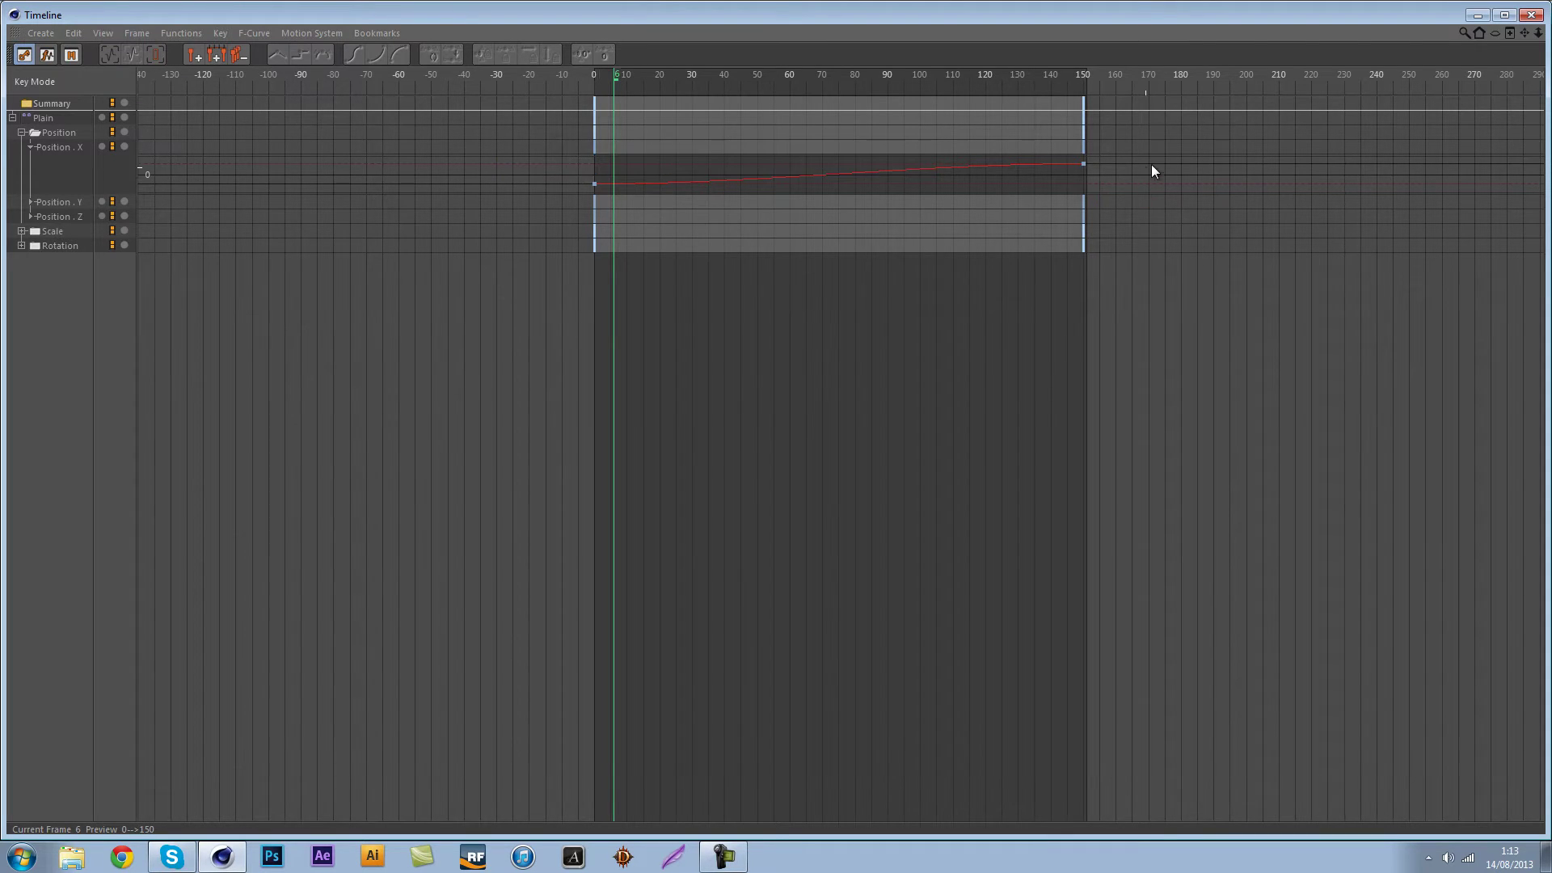
{"action": "left_click_drag", "start_coordinate": [1152, 164], "coordinate": [603, 186]}
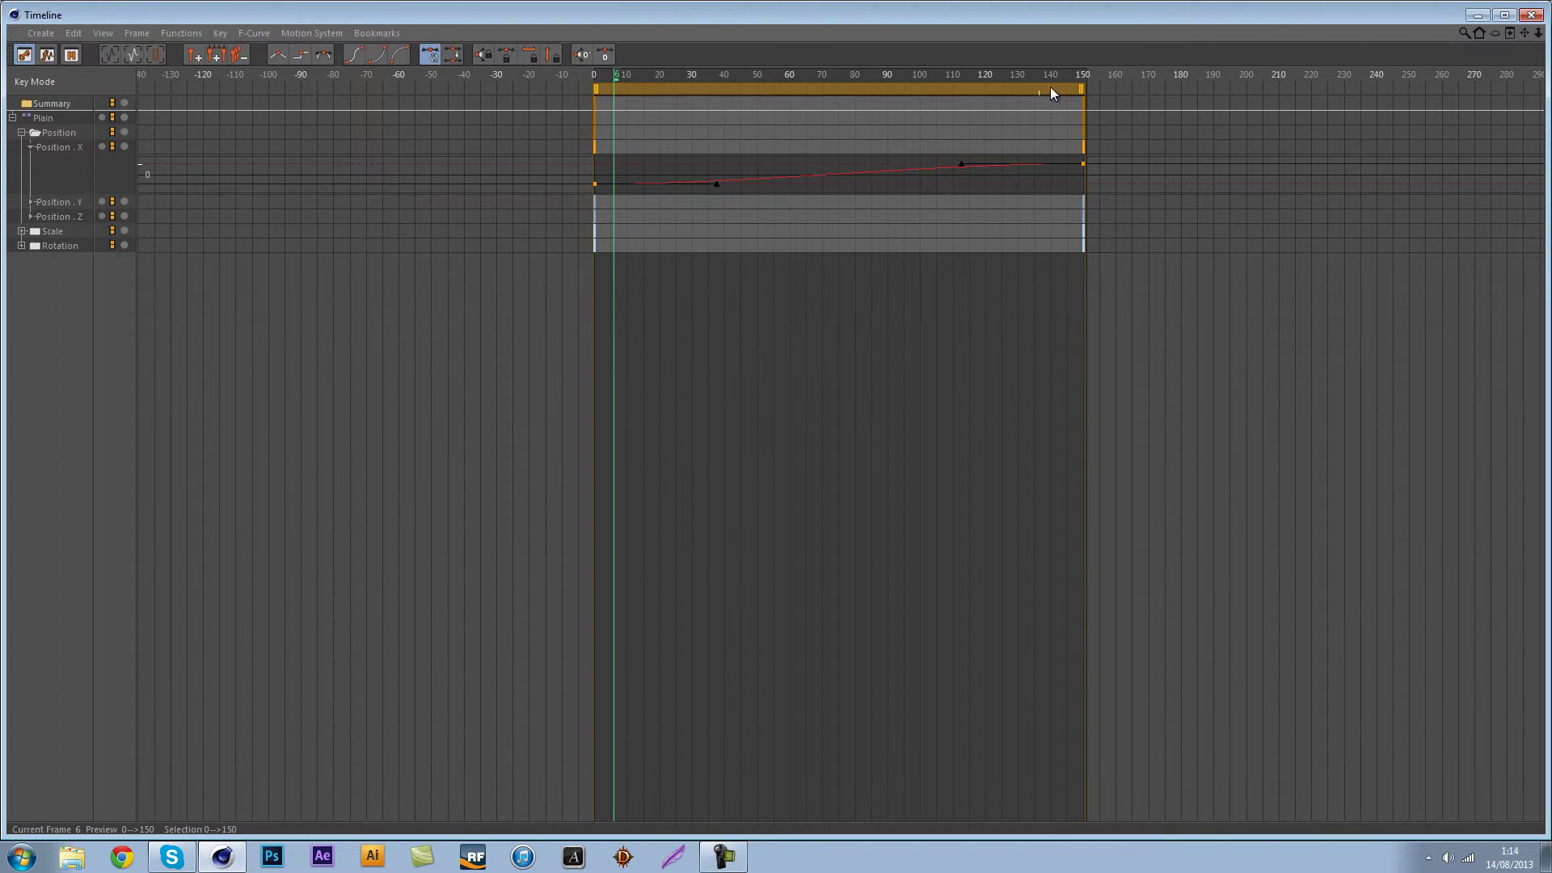
Apply Ease Out and Ease In to both keys and reshape tangents near frames 30 and 113.
{"action": "left_click", "coordinate": [398, 55]}
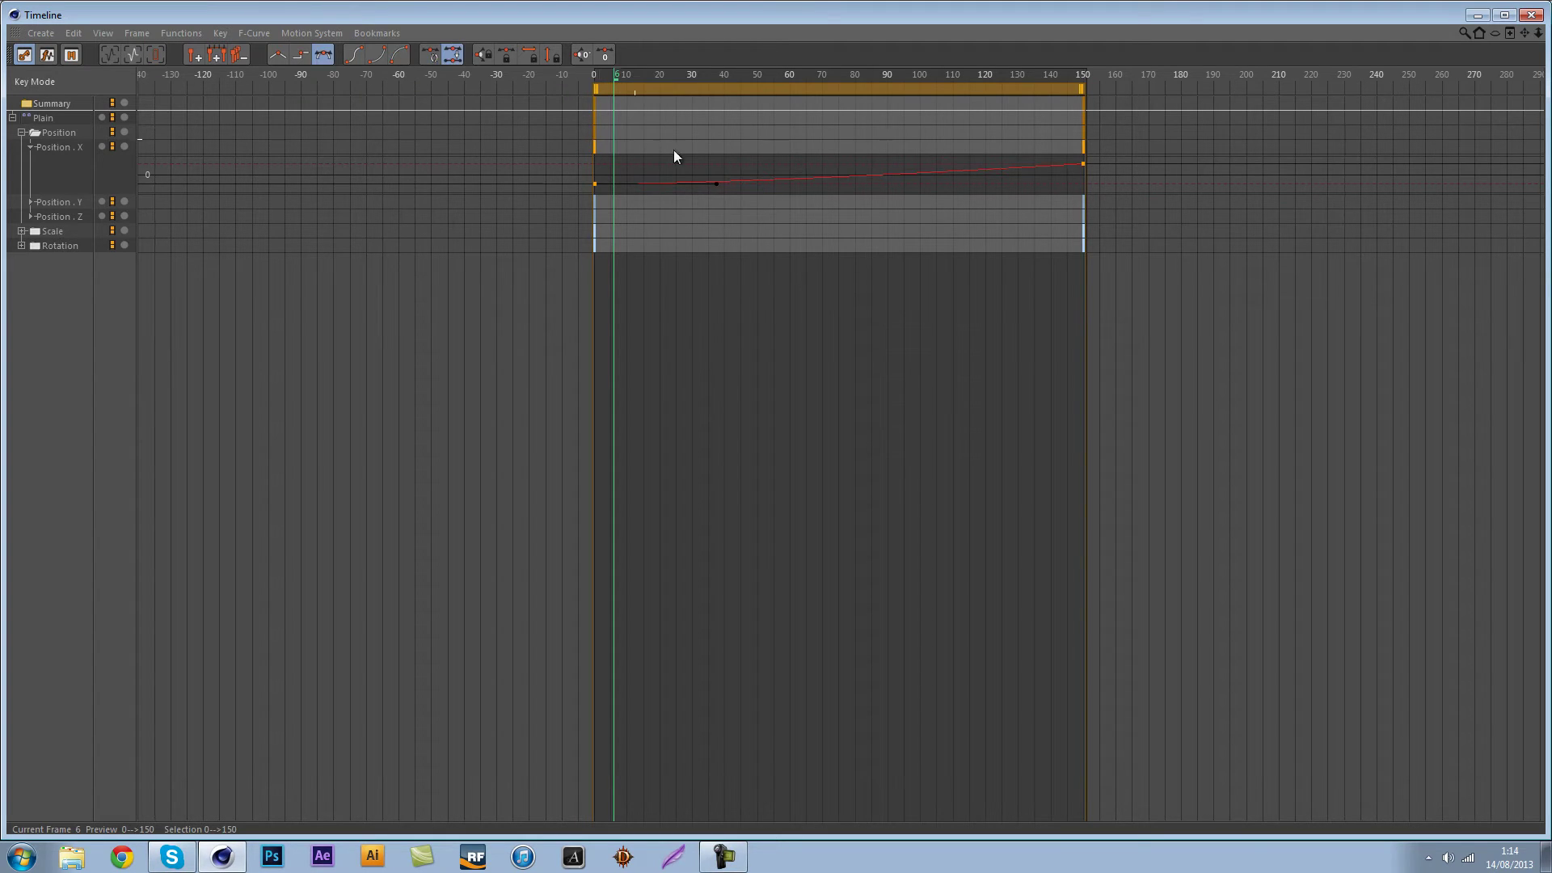
{"action": "left_click", "coordinate": [378, 55]}
{"action": "scroll", "coordinate": [820, 196], "scroll_direction": "up", "scroll_amount": 3}
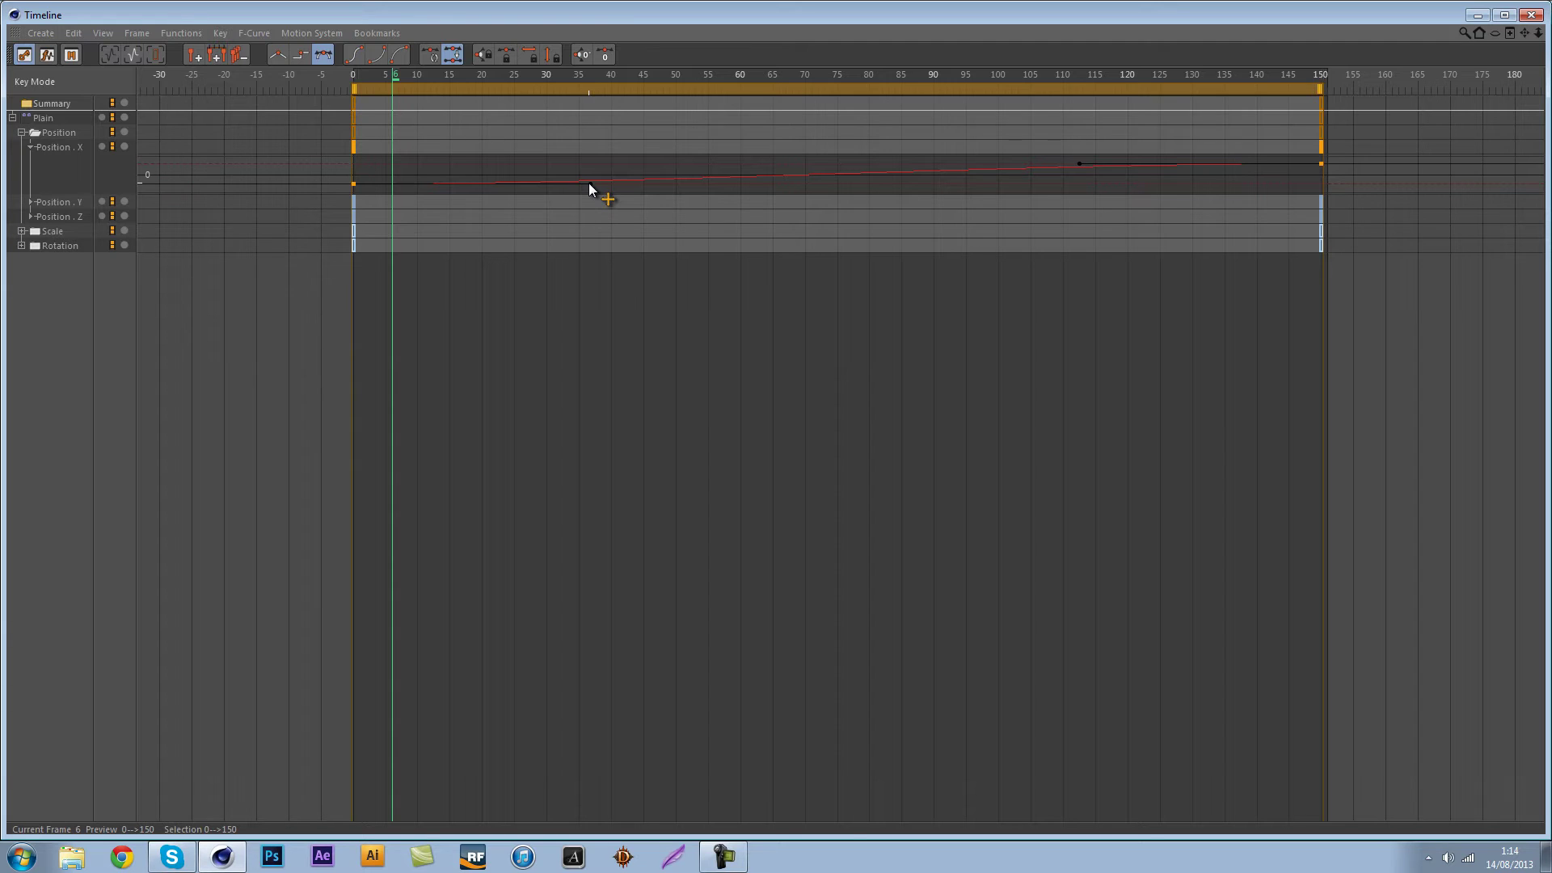
{"action": "scroll", "coordinate": [623, 190], "scroll_direction": "down", "scroll_amount": 2}
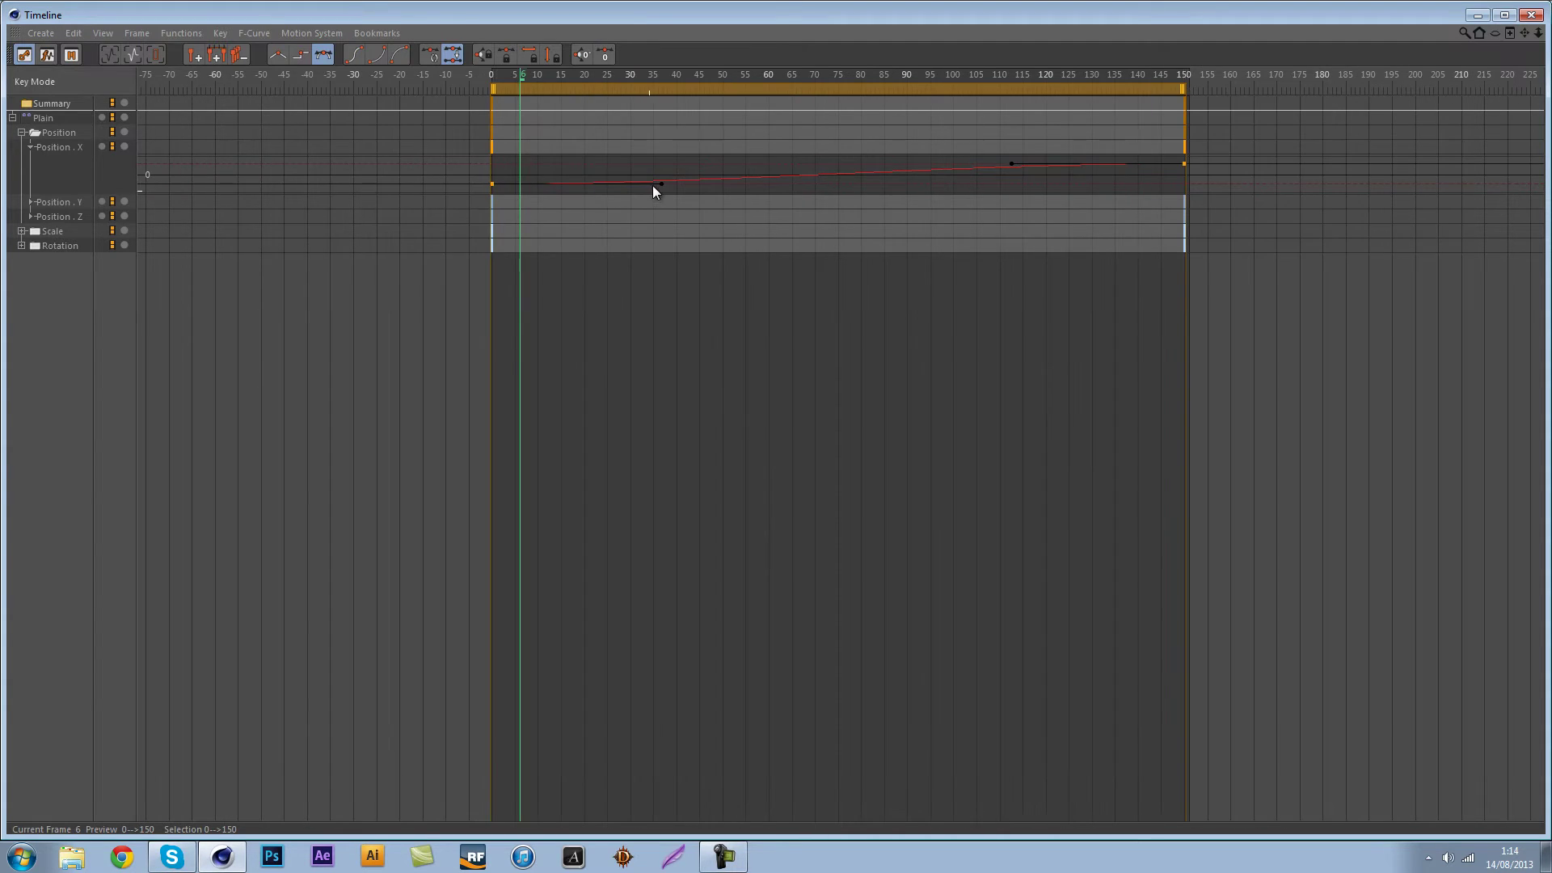
{"action": "left_click_drag", "start_coordinate": [662, 183], "coordinate": [629, 162]}
{"action": "left_click_drag", "start_coordinate": [1012, 163], "coordinate": [1013, 172]}
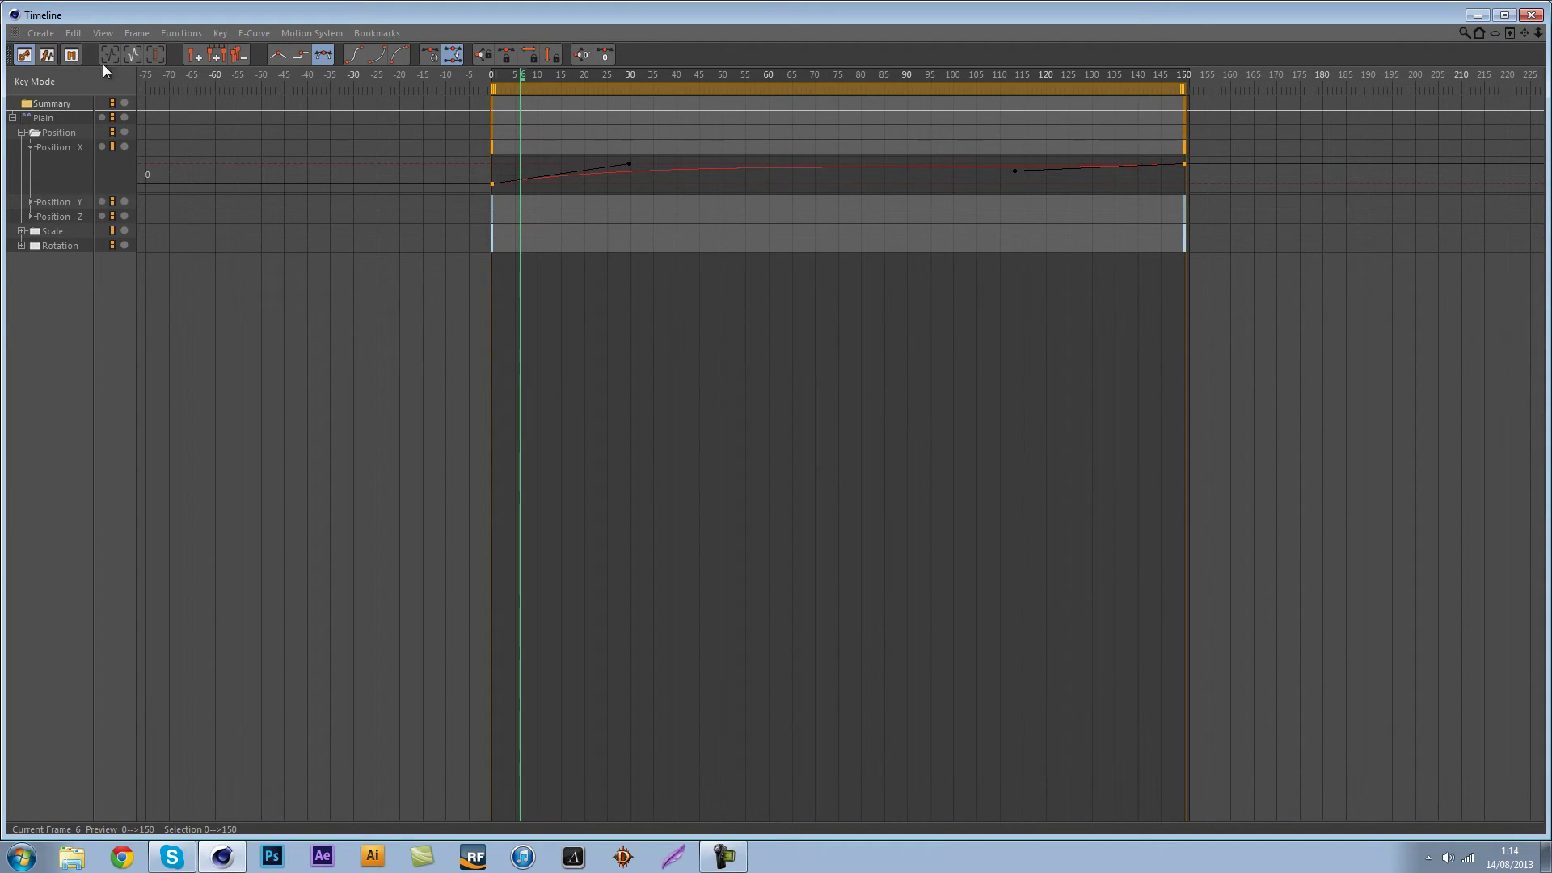
Minimise the Timeline, then play the zerodesigns reveal and stop it at frame 80.
{"action": "left_click", "coordinate": [1477, 14]}
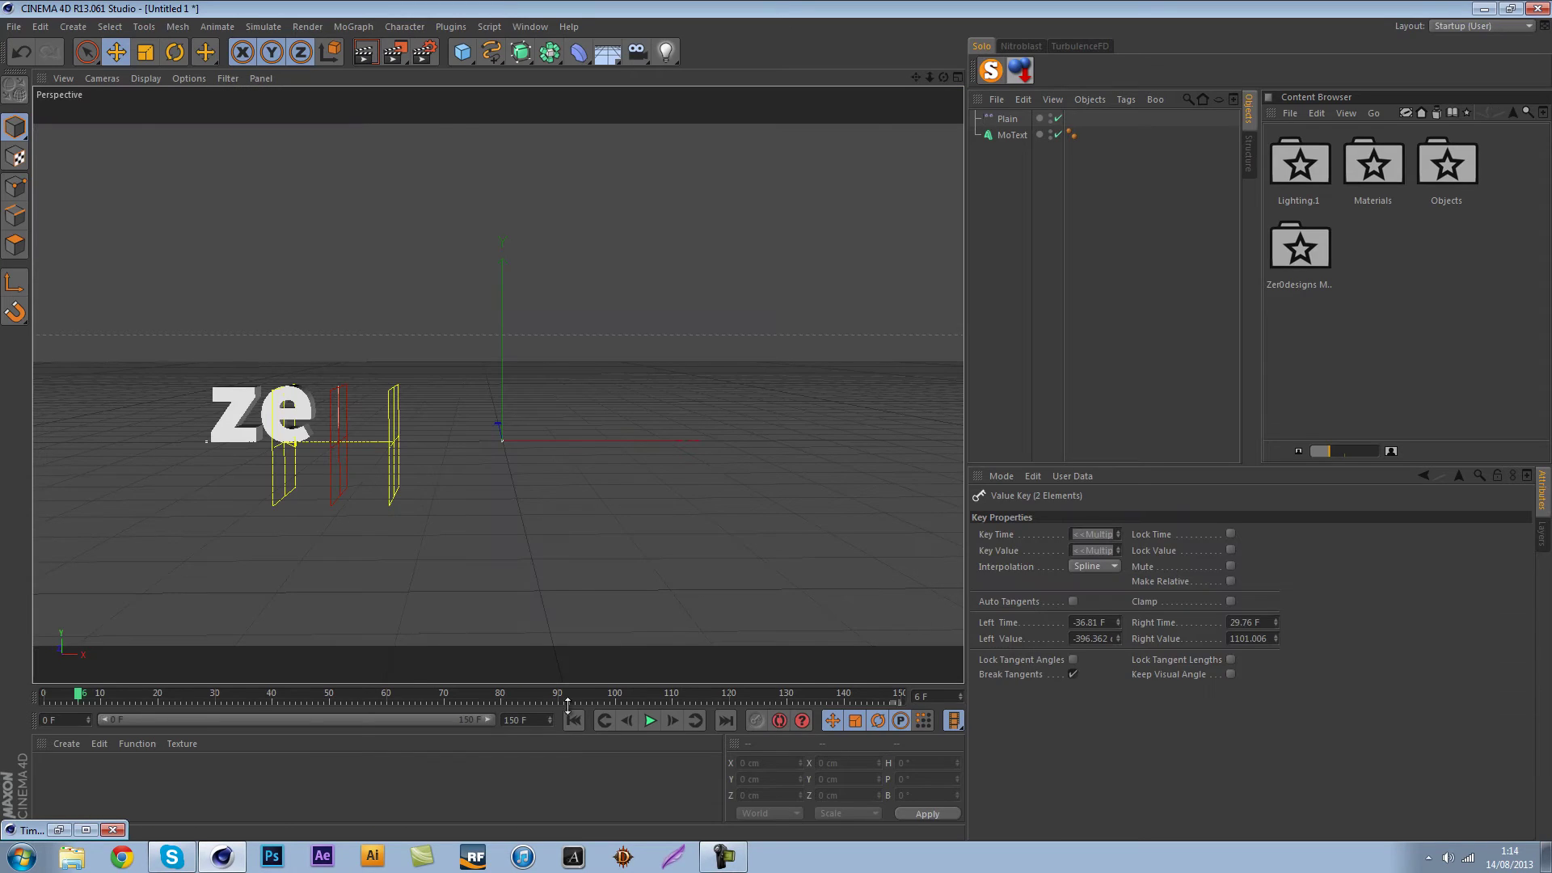
{"action": "left_click", "coordinate": [647, 721]}
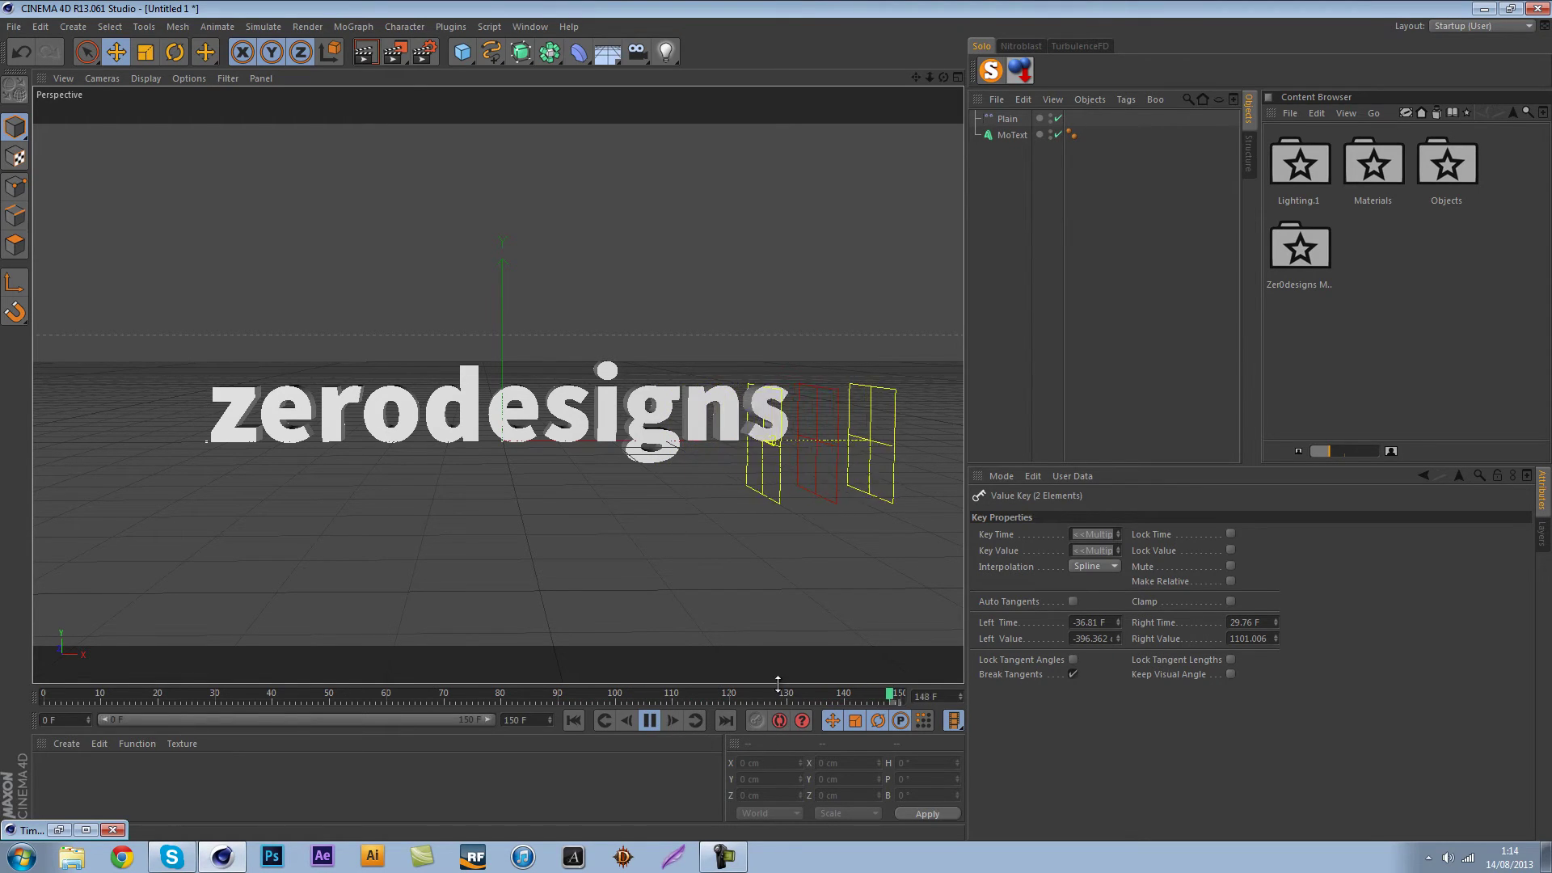
{"action": "left_click", "coordinate": [649, 720]}
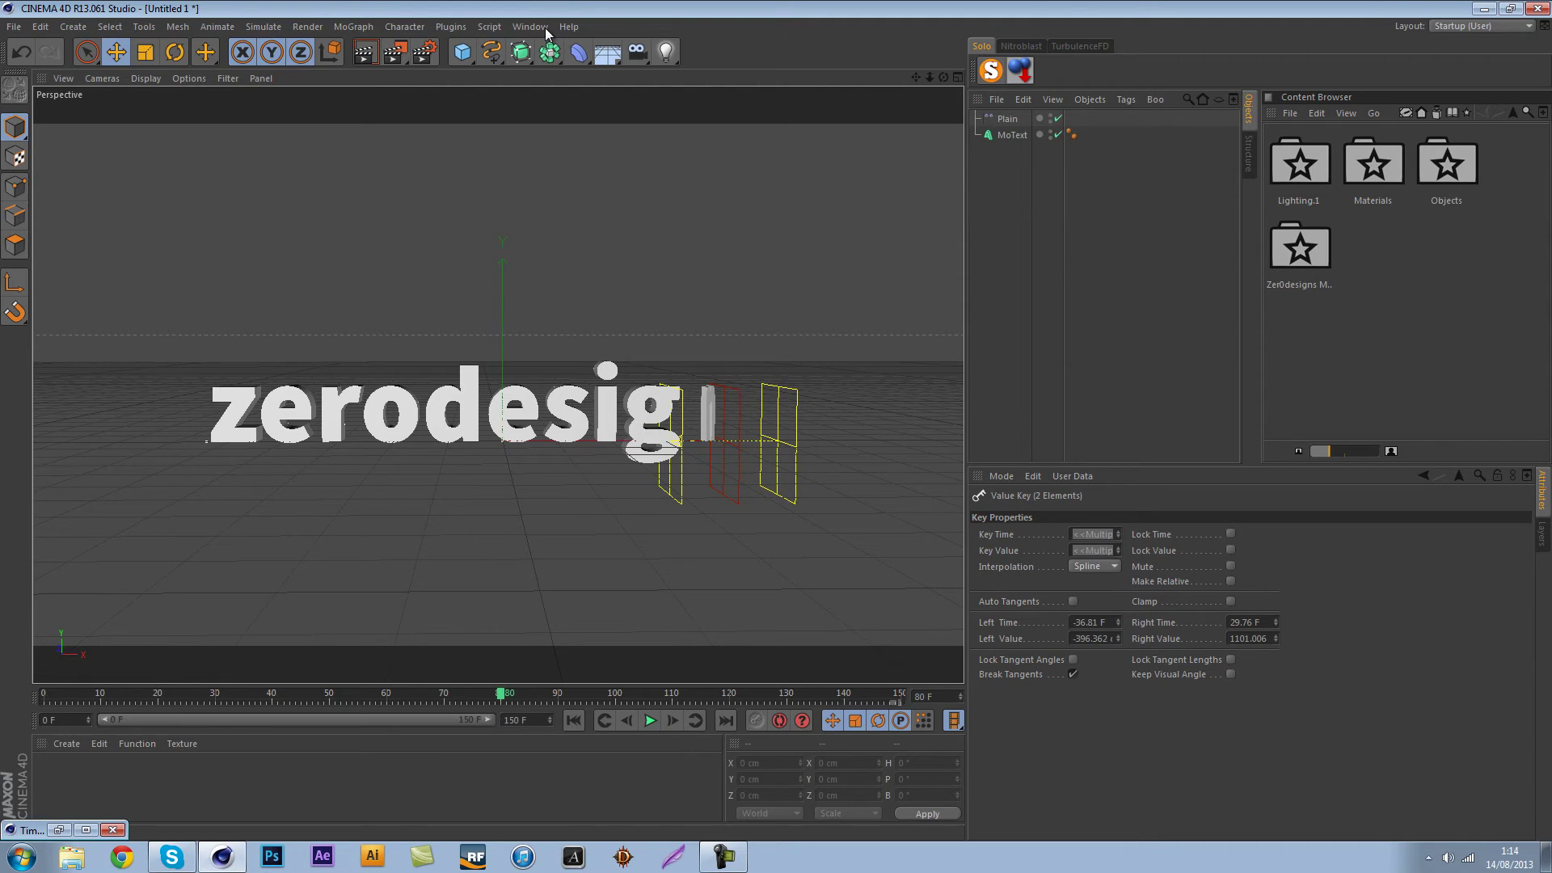
In the restored Timeline, frame the full 0–150 key range and shift the late curve point to about frame 137.
{"action": "left_click", "coordinate": [85, 830]}
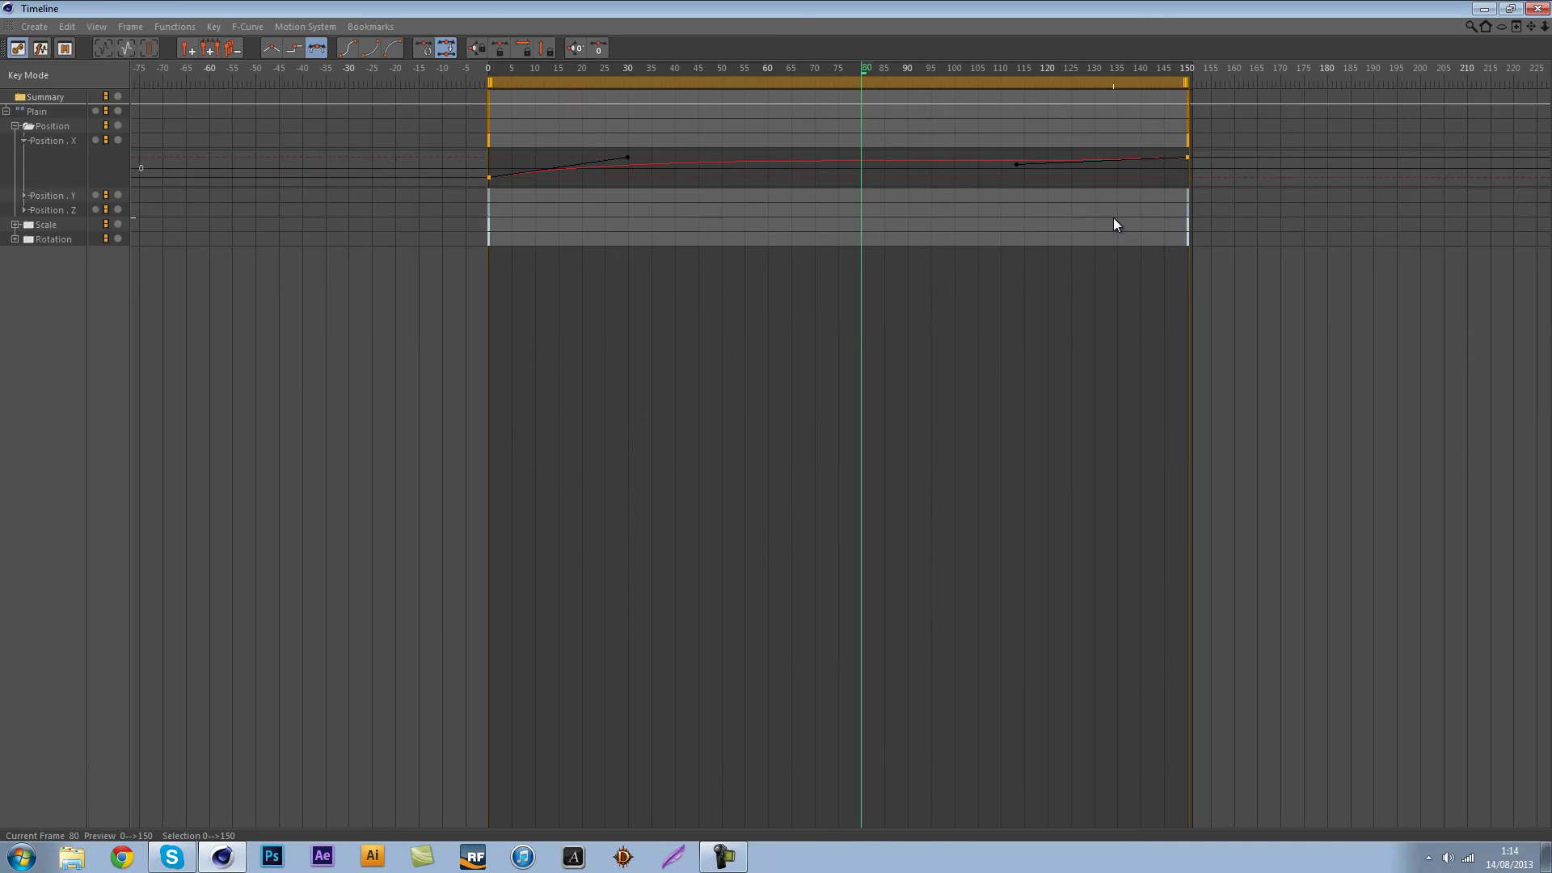
{"action": "scroll", "coordinate": [1479, 166], "scroll_direction": "up", "scroll_amount": 3}
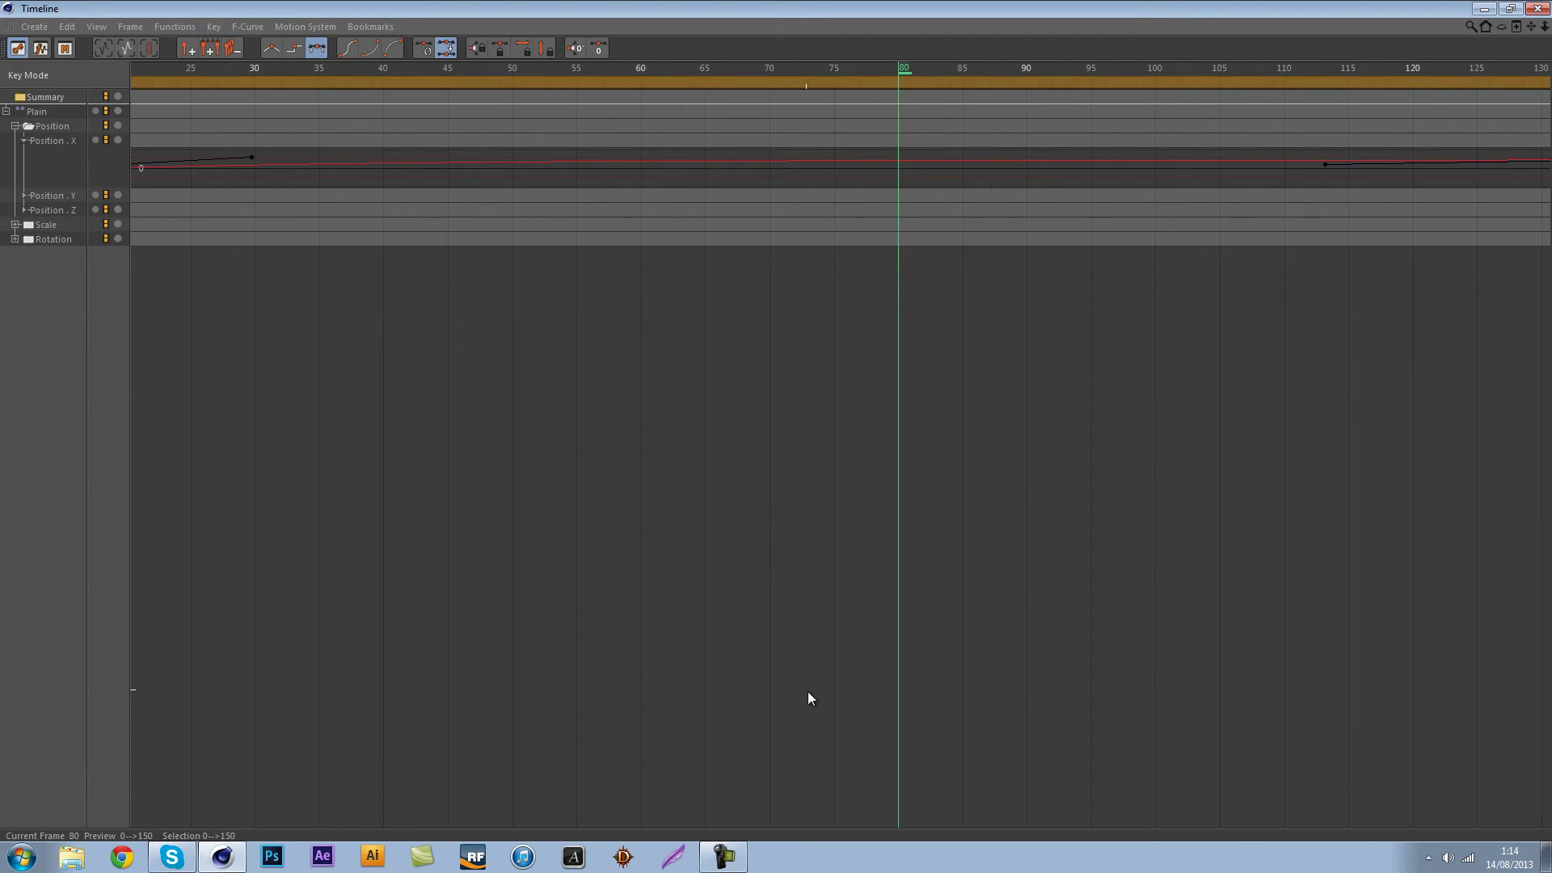
{"action": "left_click", "coordinate": [123, 47]}
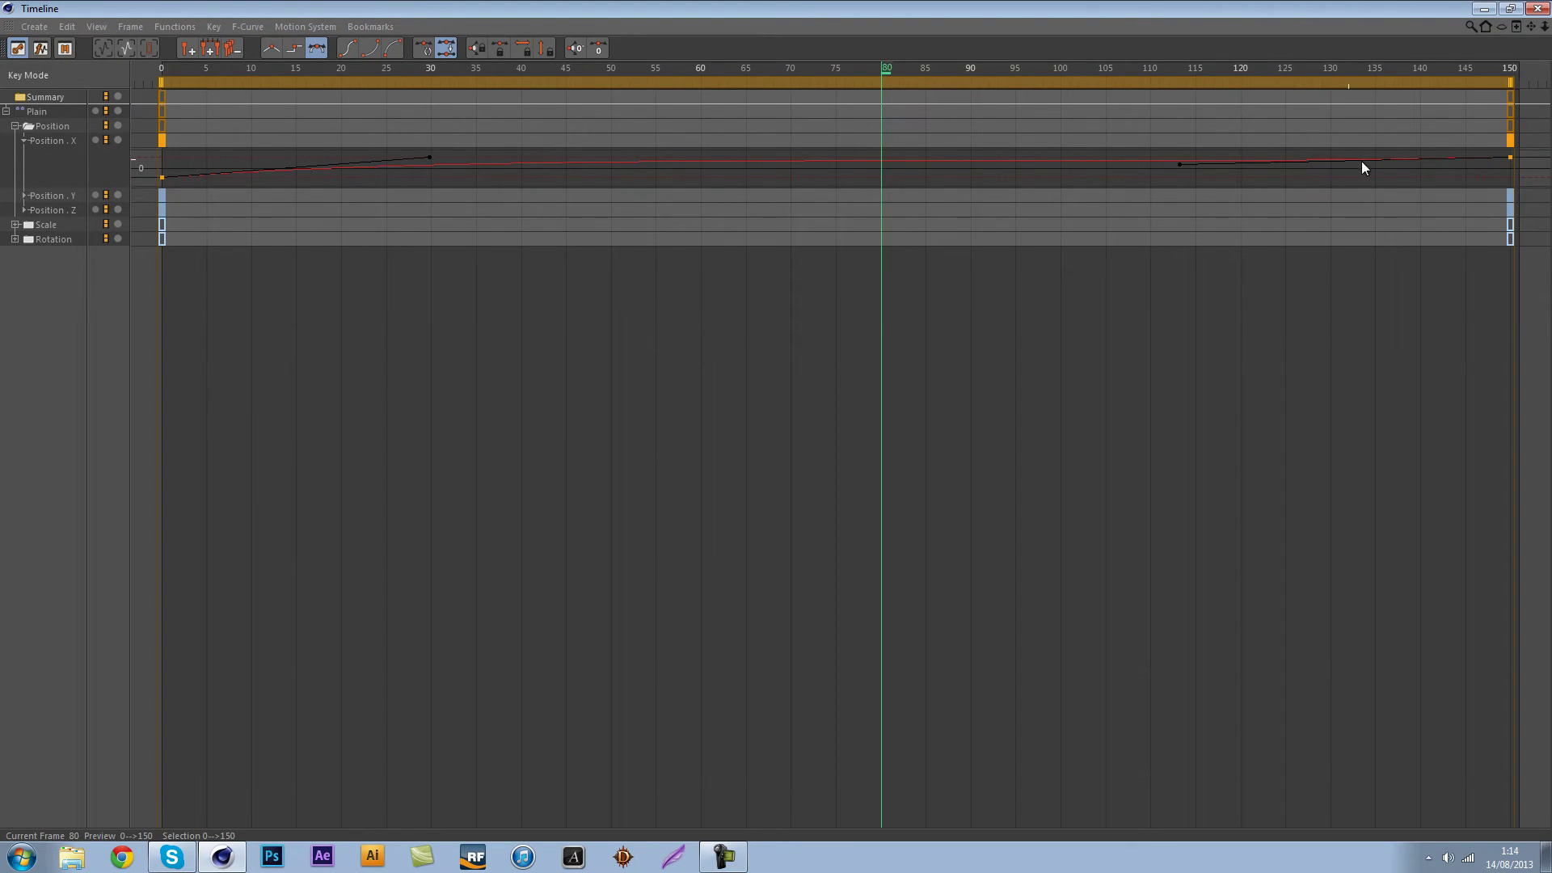
{"action": "left_click_drag", "start_coordinate": [1190, 171], "coordinate": [1335, 172]}
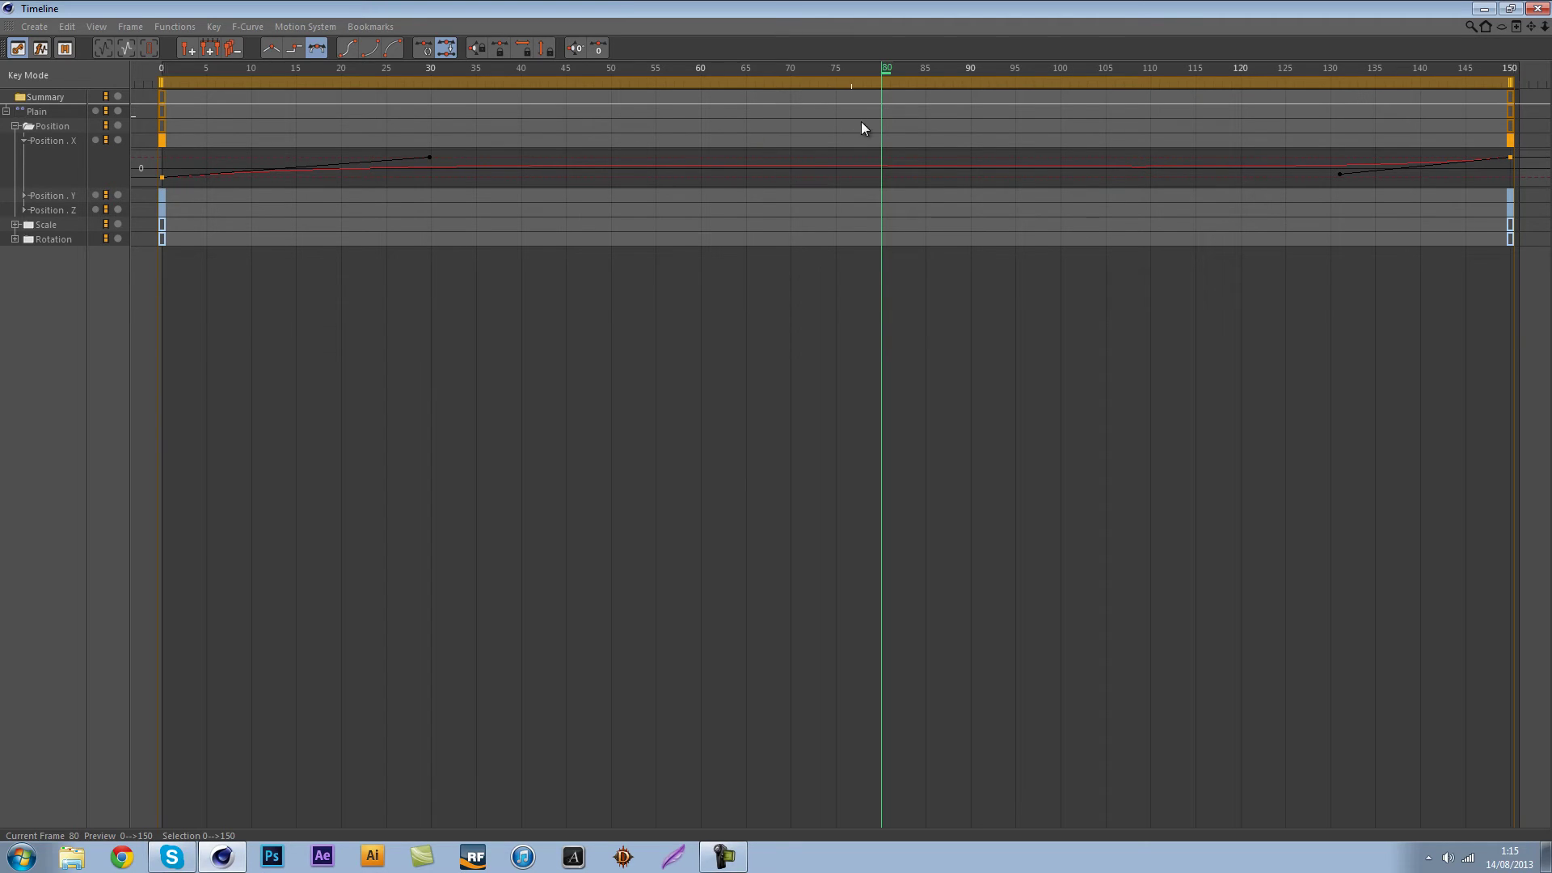
Smooth the Position.X curve tangents at frames 150 and 0, then minimise the Timeline.
{"action": "left_click_drag", "start_coordinate": [1340, 174], "coordinate": [1316, 159]}
{"action": "left_click_drag", "start_coordinate": [429, 157], "coordinate": [433, 165]}
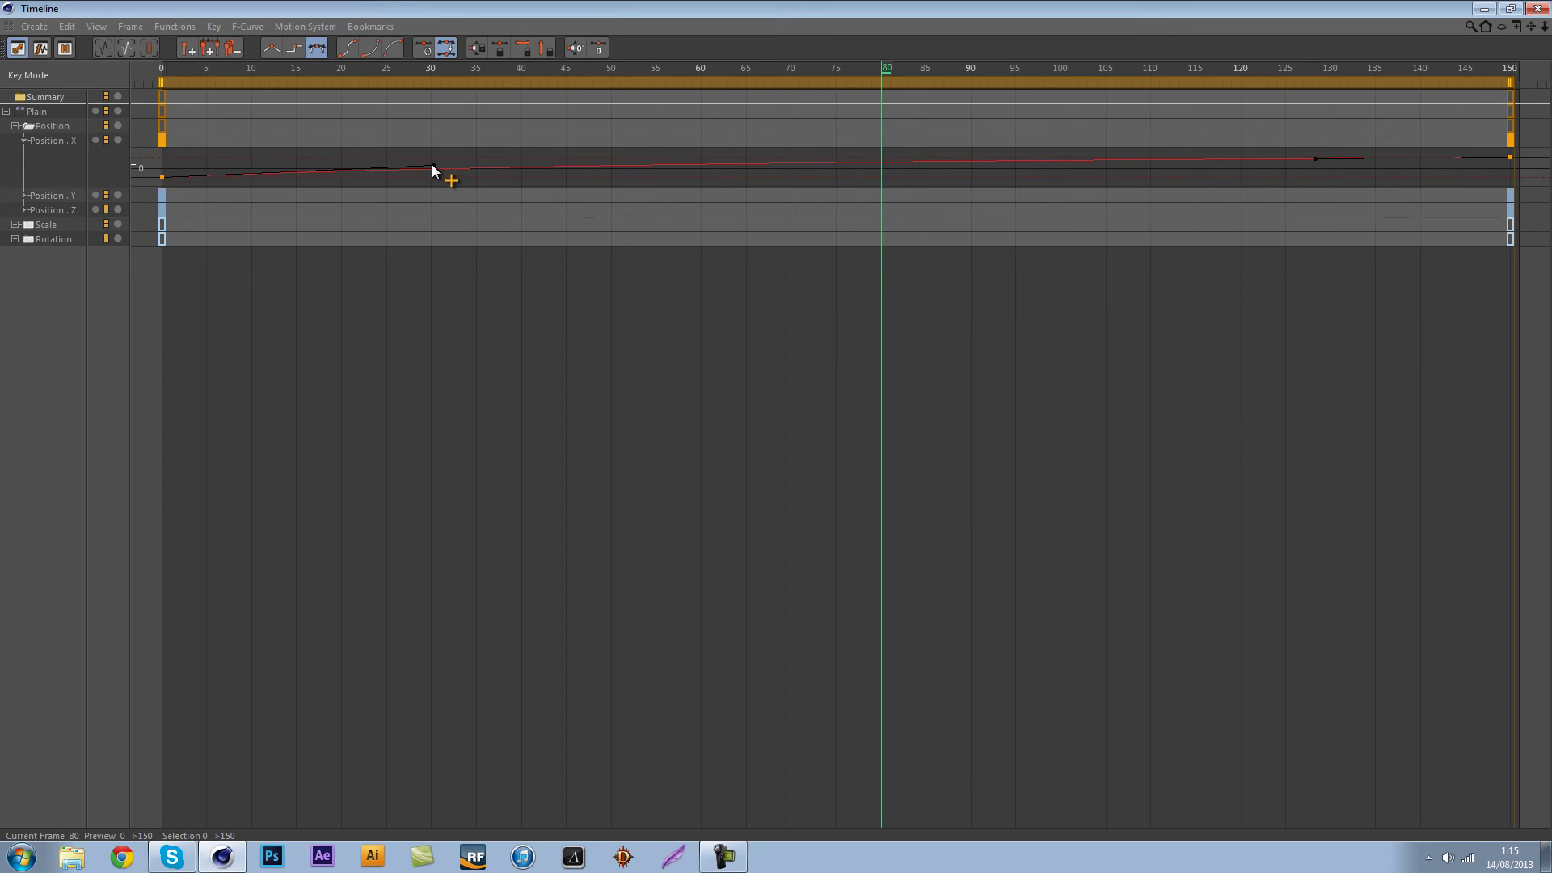
{"action": "left_click", "coordinate": [1484, 9]}
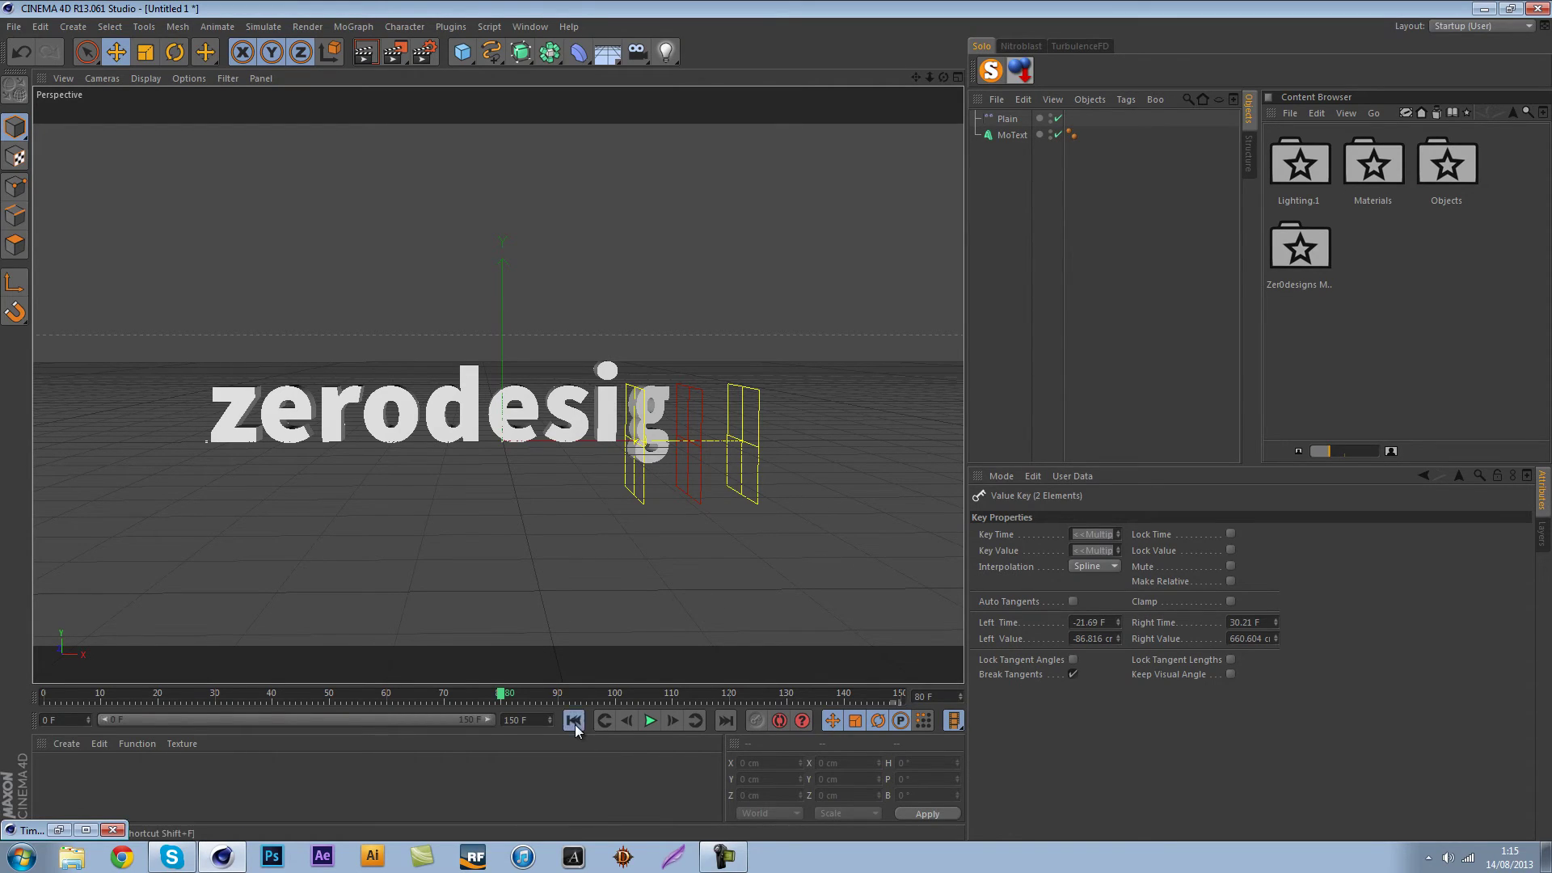
Rewind to frame 0 and play the reveal briefly from the start.
{"action": "left_click", "coordinate": [573, 721]}
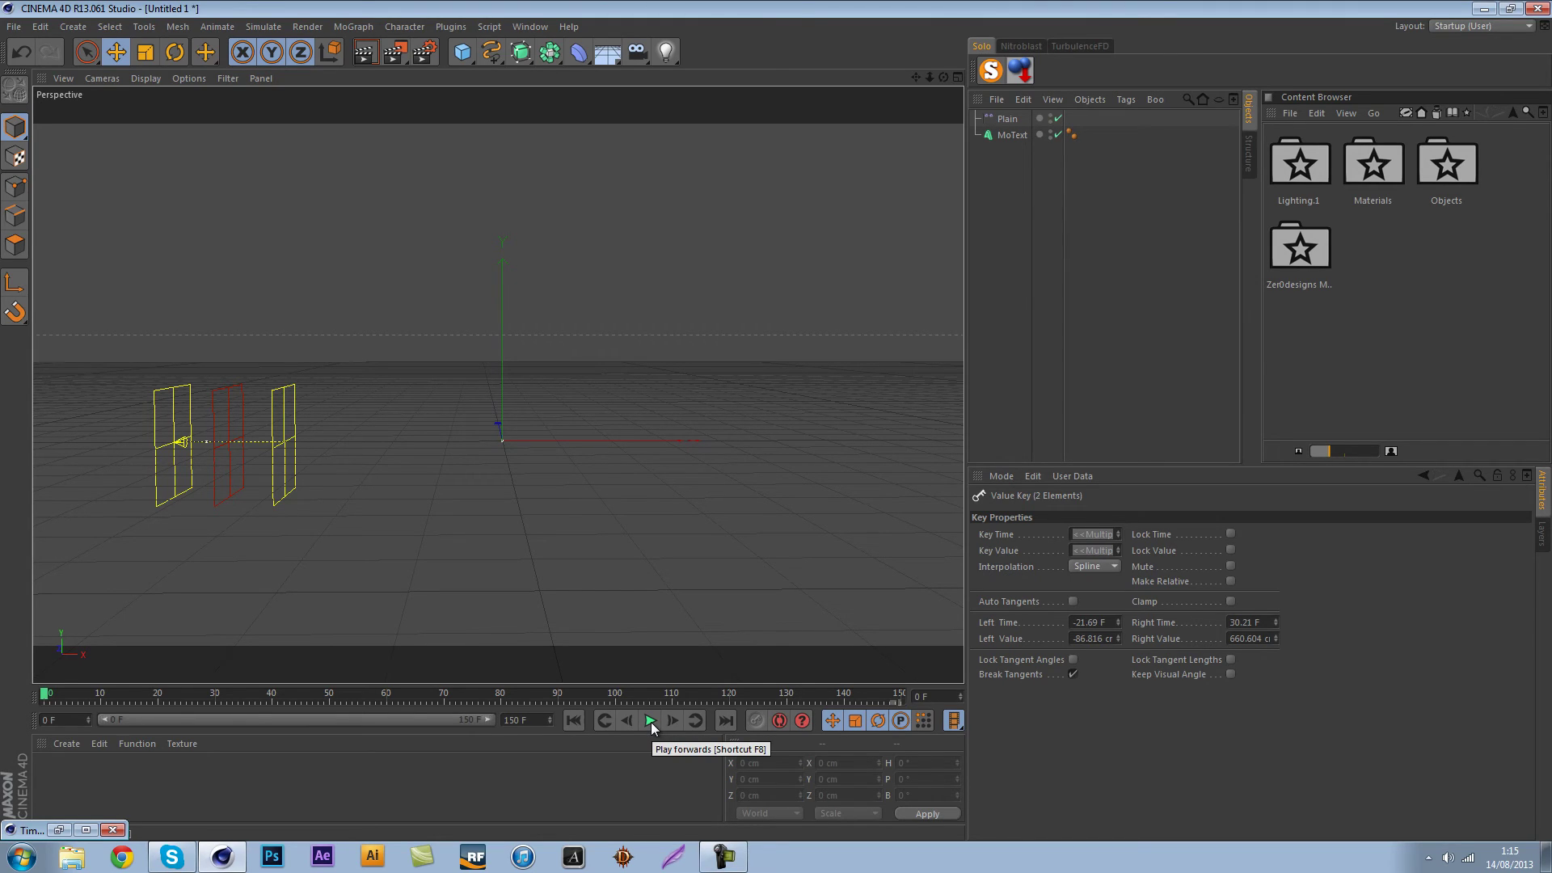
{"action": "left_click", "coordinate": [652, 721]}
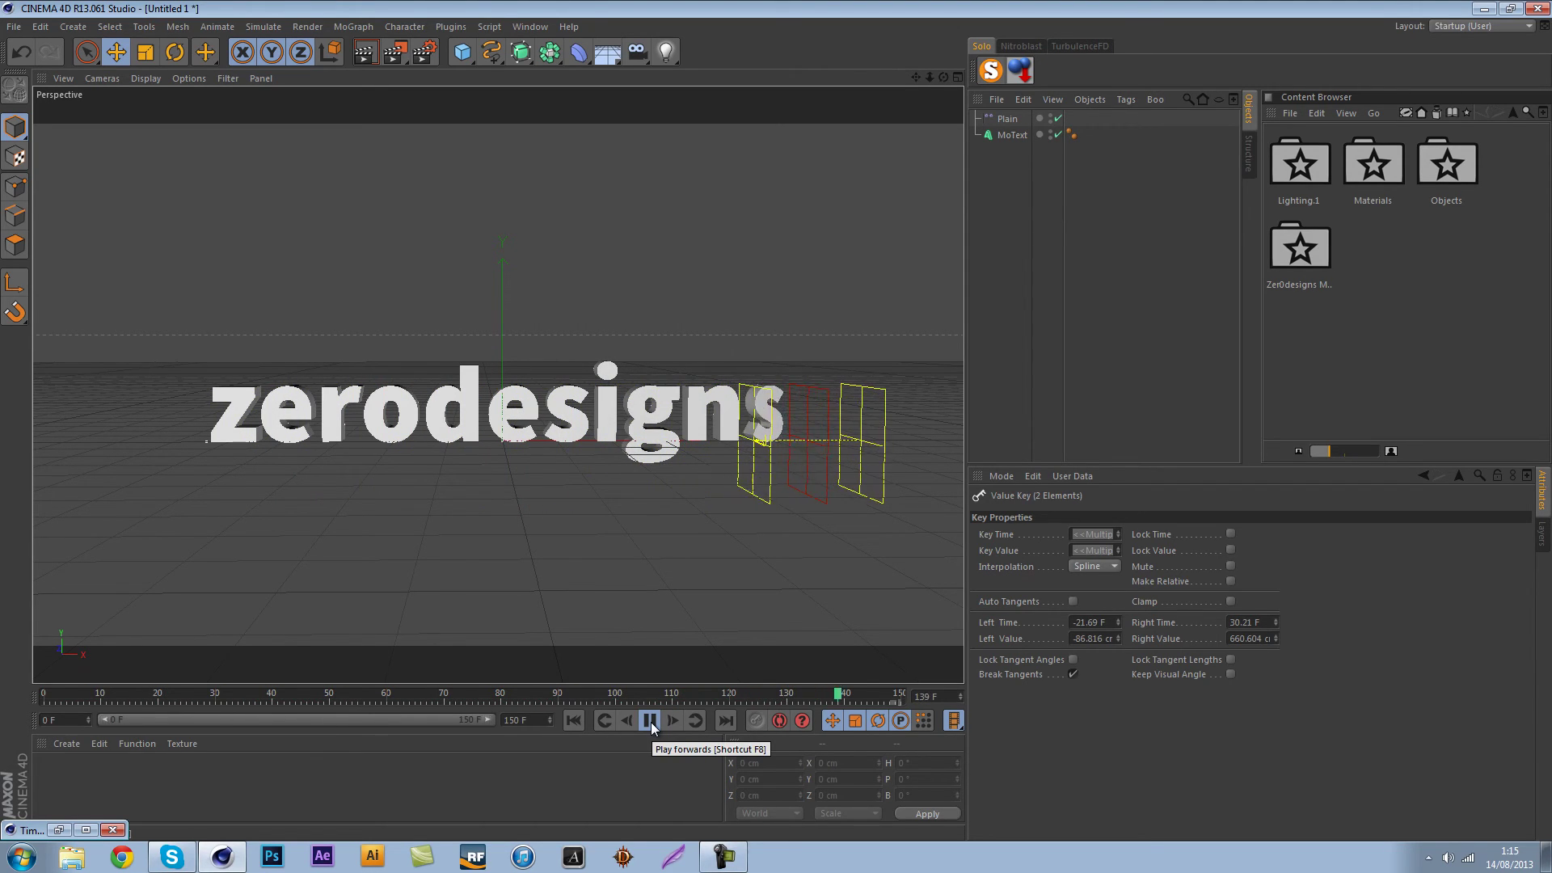
{"action": "left_click", "coordinate": [651, 721]}
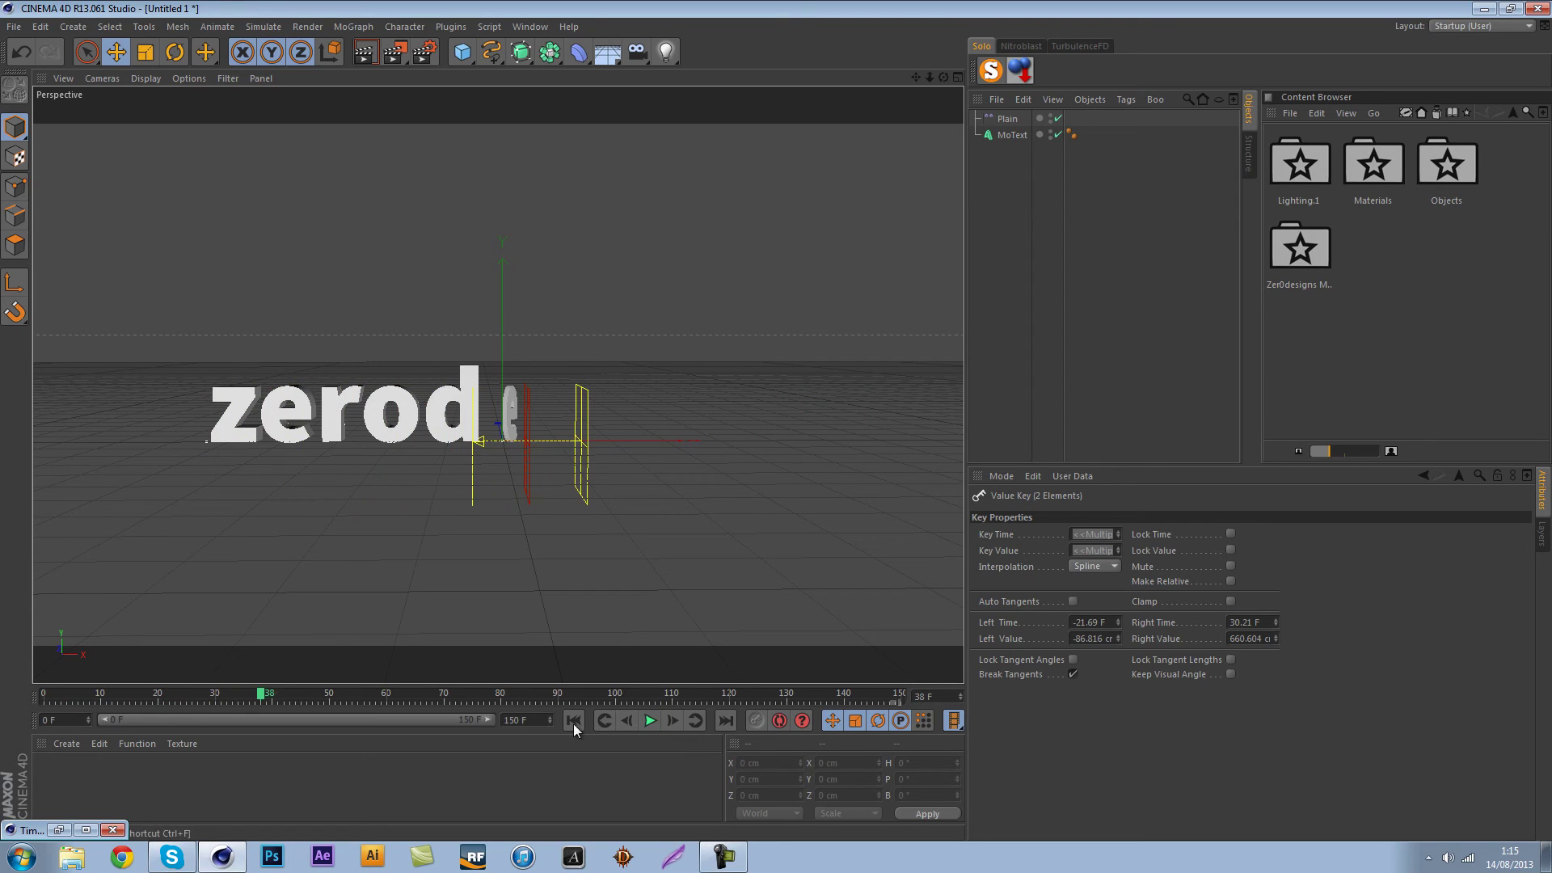
Set the preview range end to 170 frames and play the reveal through to about frame 145.
{"action": "type", "text": "170"}
{"action": "key", "text": "Return"}
{"action": "left_click_drag", "start_coordinate": [399, 720], "coordinate": [490, 720]}
{"action": "left_click", "coordinate": [650, 720]}
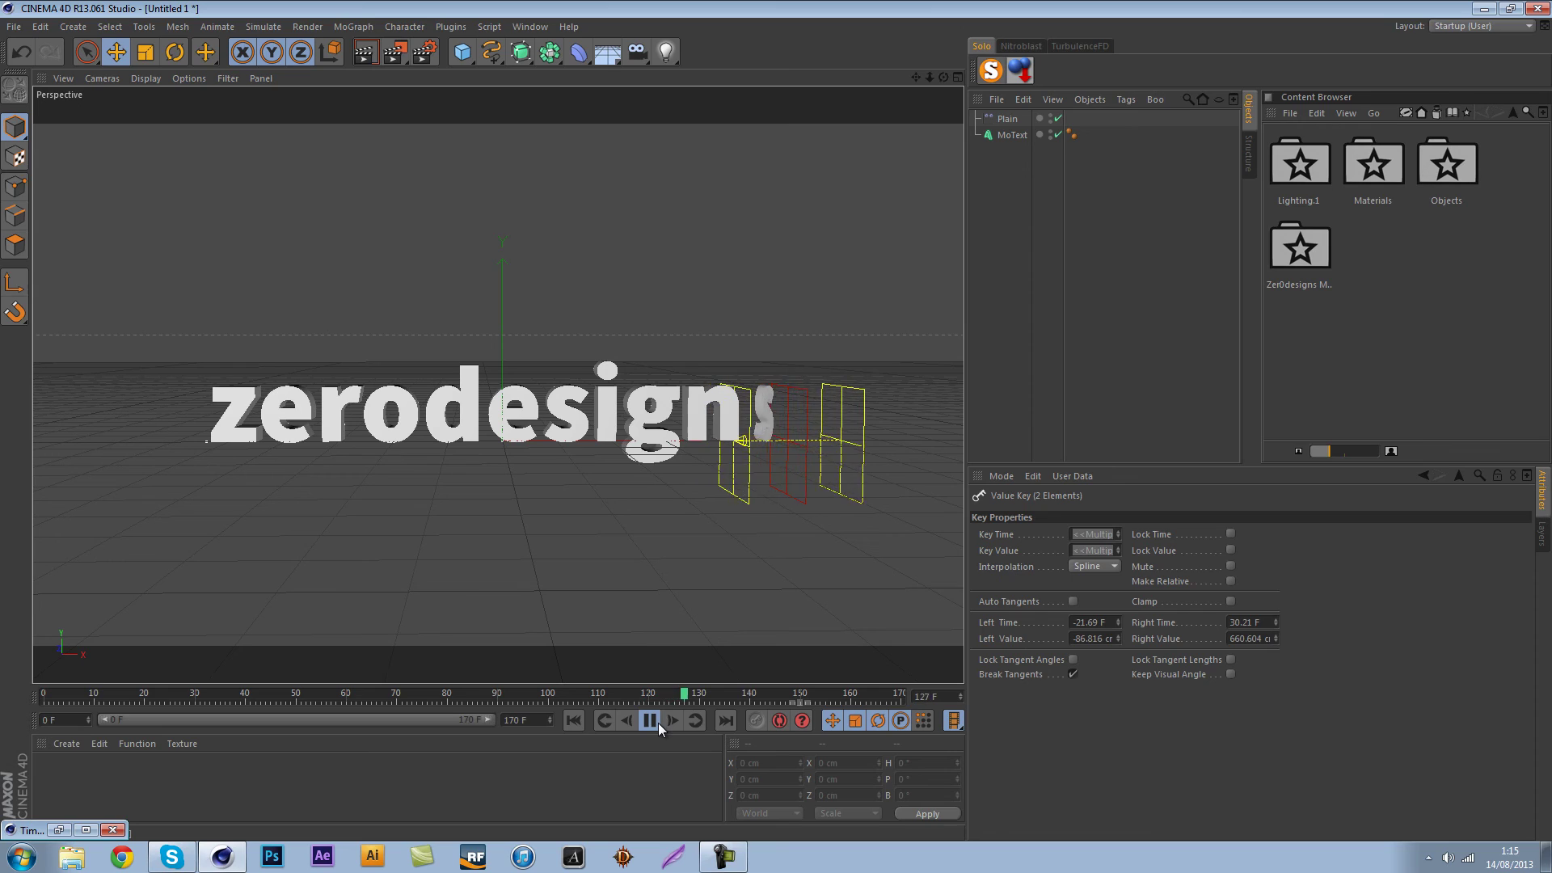
{"action": "left_click", "coordinate": [658, 722]}
Open Lighting.1 and its GSG lightkit library in the Content Browser, then rewind to frame 0.
{"action": "double_click", "coordinate": [1304, 177]}
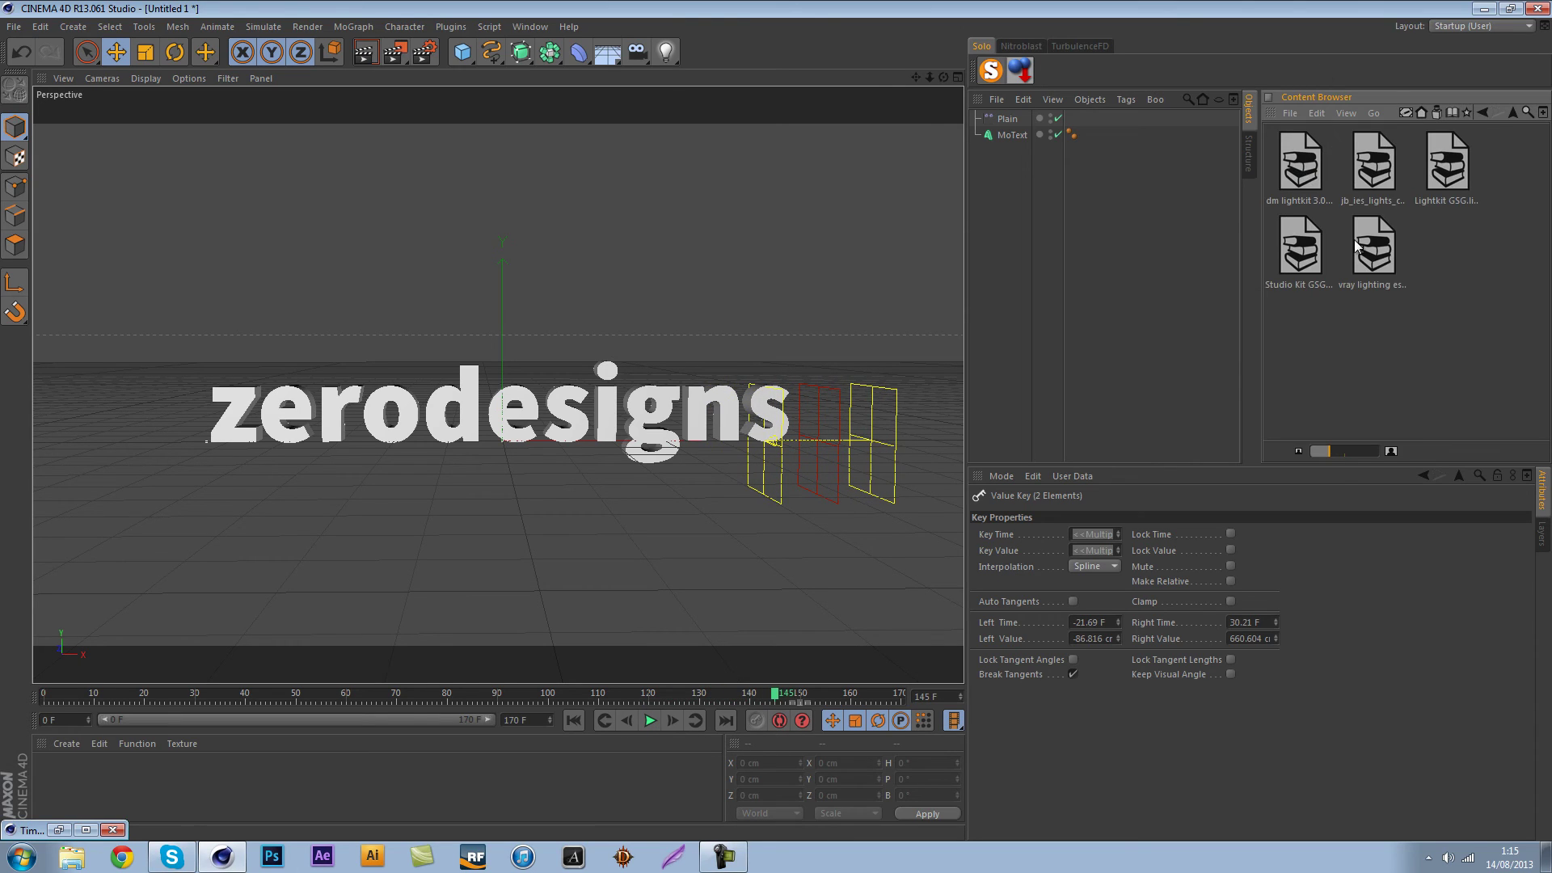
{"action": "left_click", "coordinate": [1441, 178]}
{"action": "double_click", "coordinate": [1441, 178]}
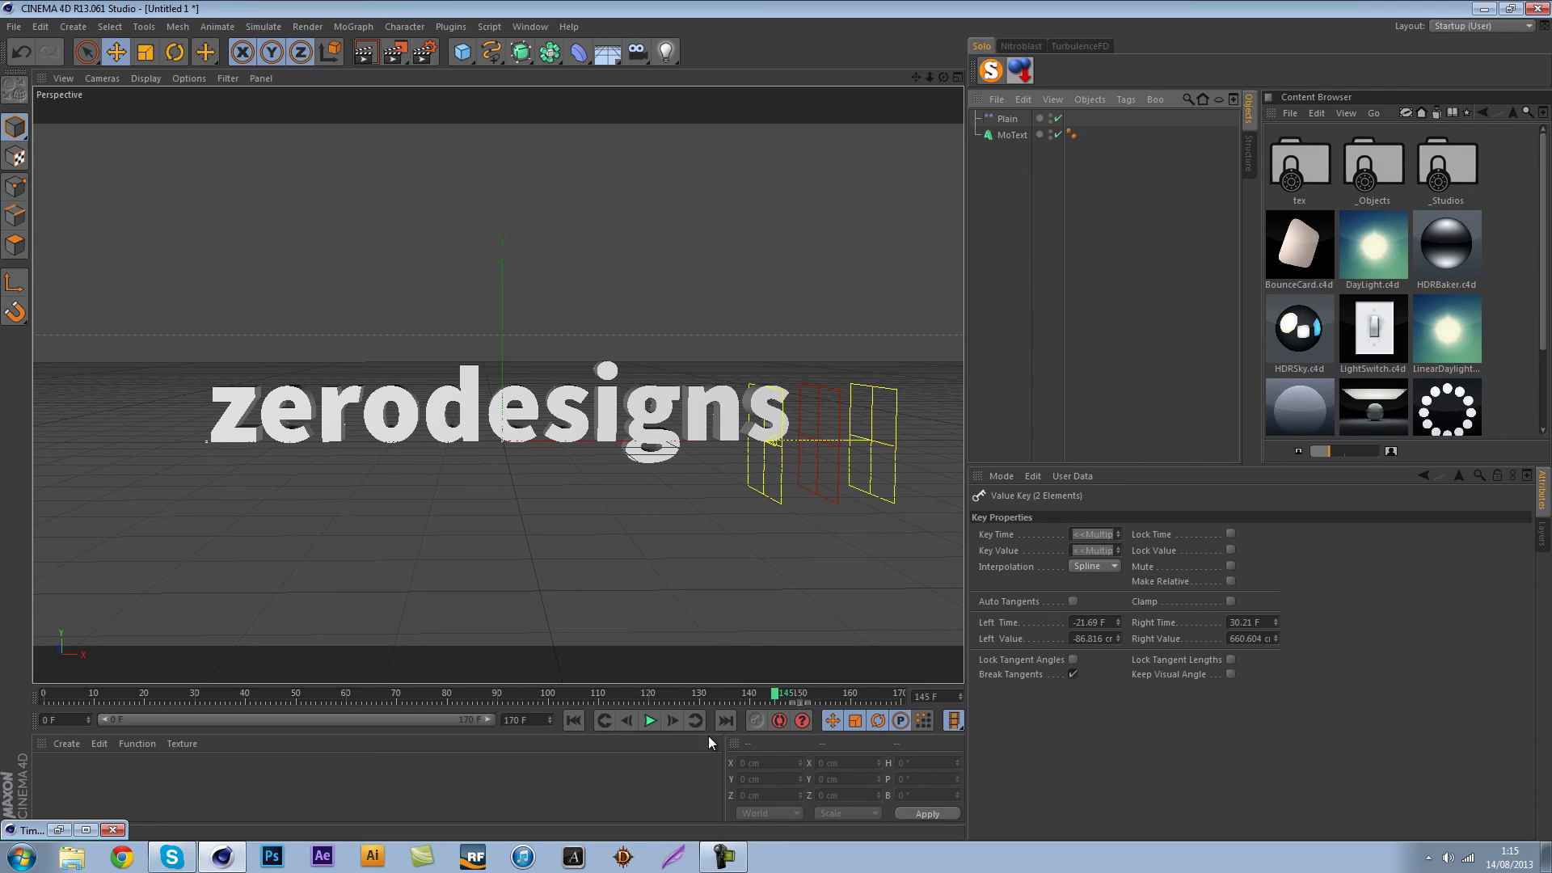
{"action": "left_click", "coordinate": [574, 721]}
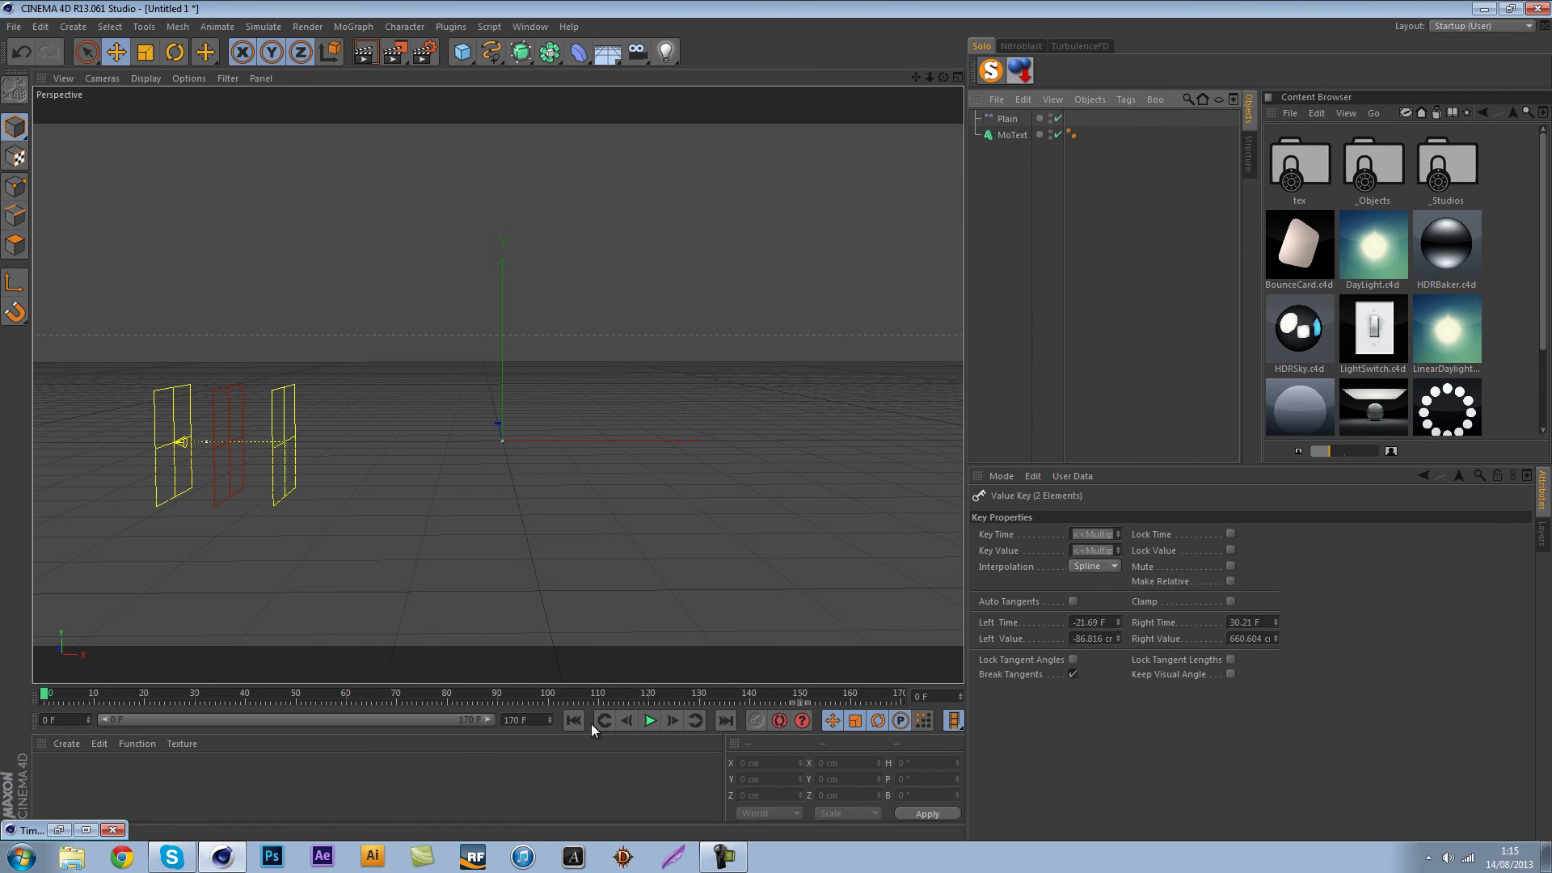